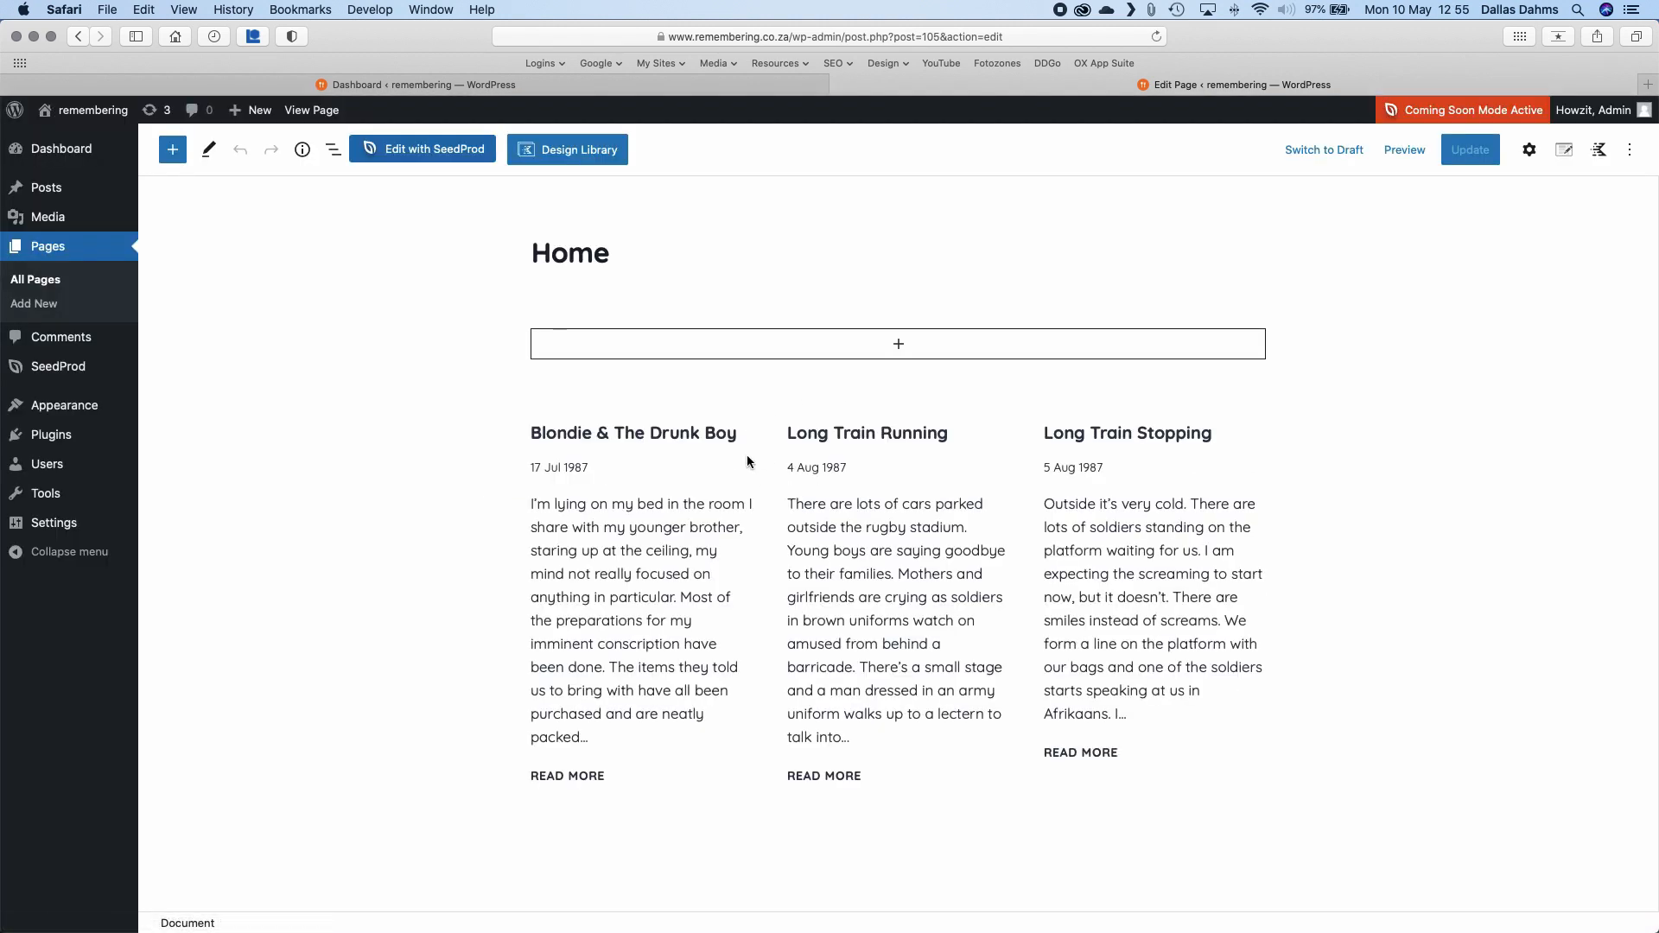
- Set the number of items in the Home page's Posts block to 50, and save and view the page
left_click(758, 465)
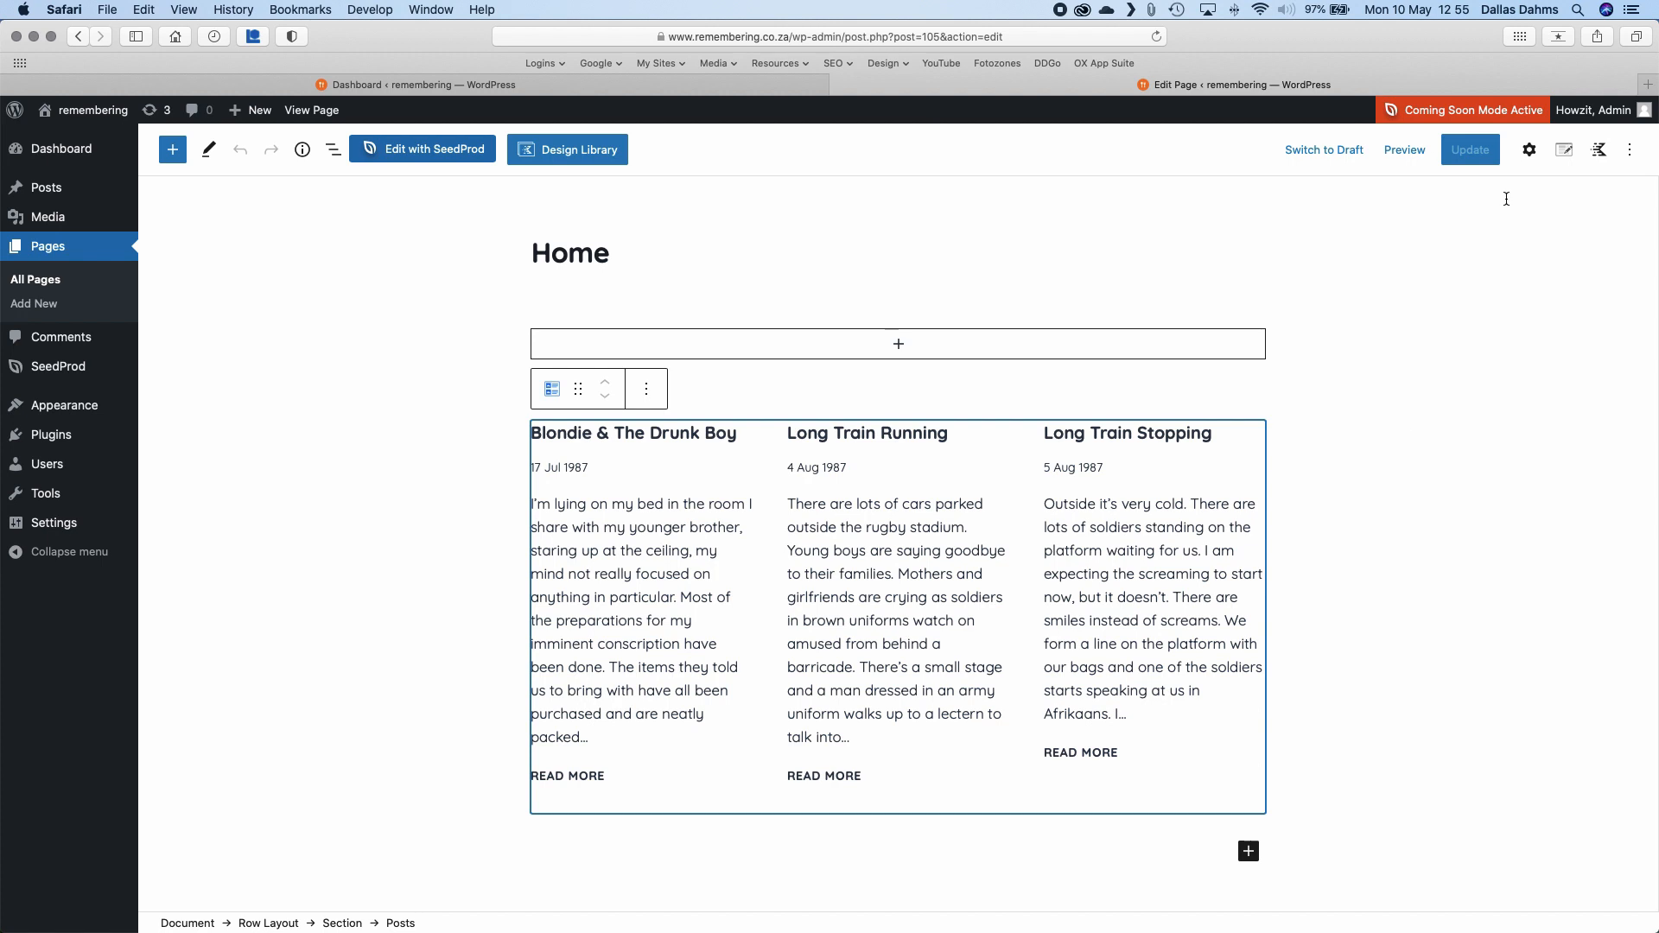
left_click(1531, 159)
left_click(1529, 152)
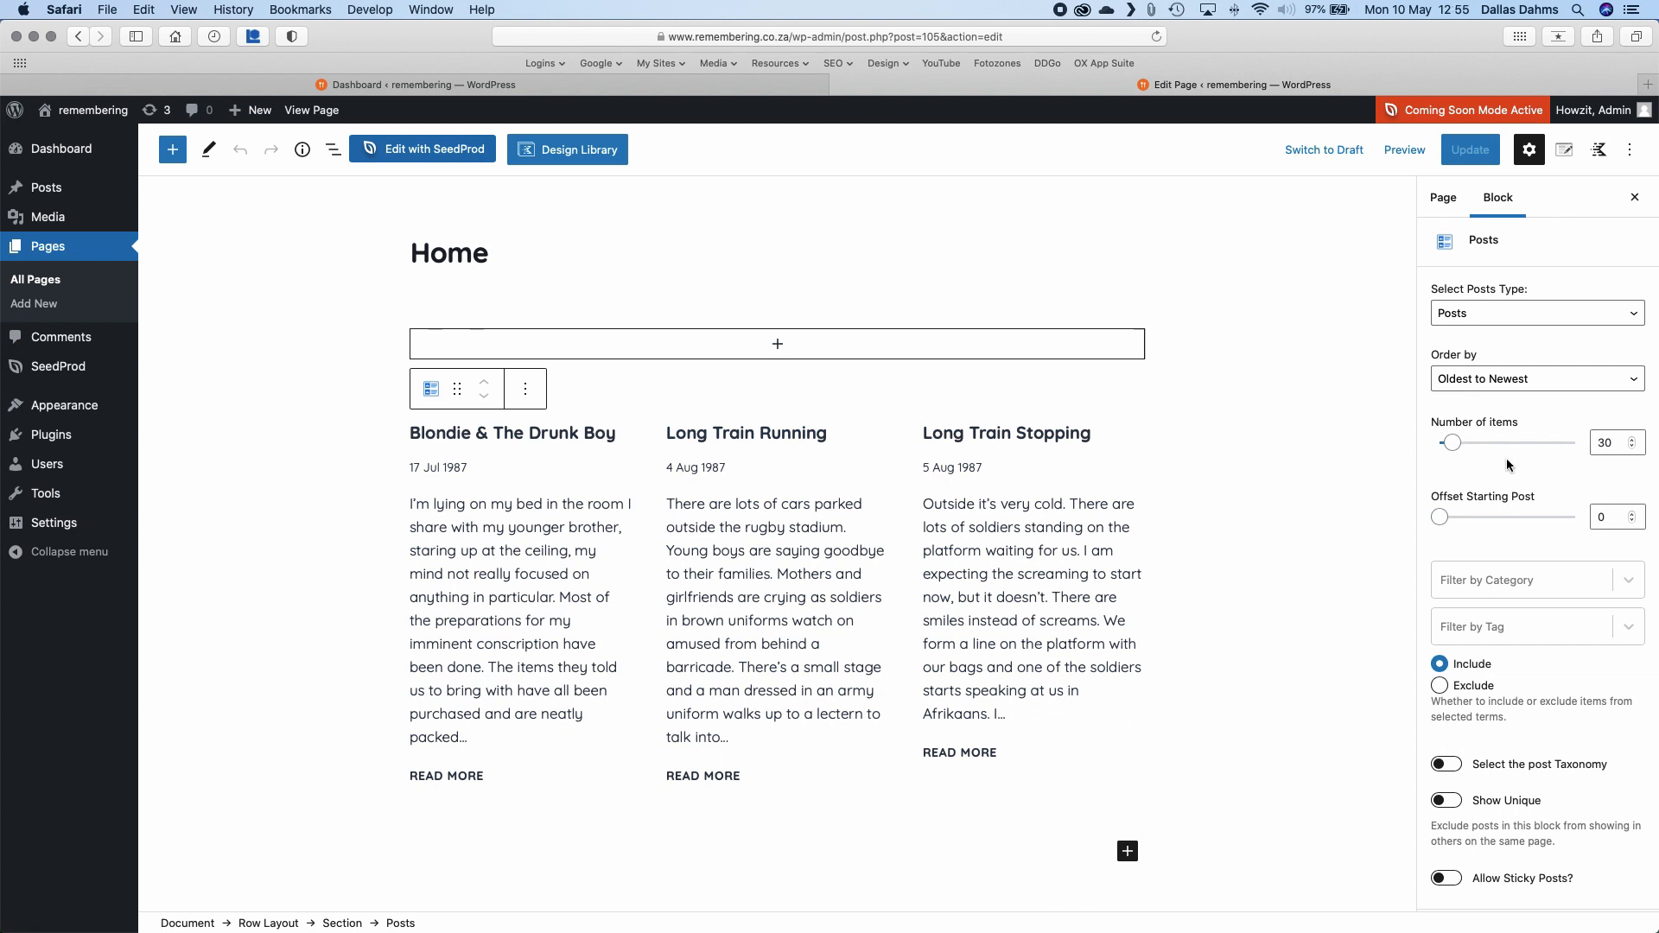
left_click_drag(1452, 446, 1463, 446)
double_click(1608, 443)
type("50")
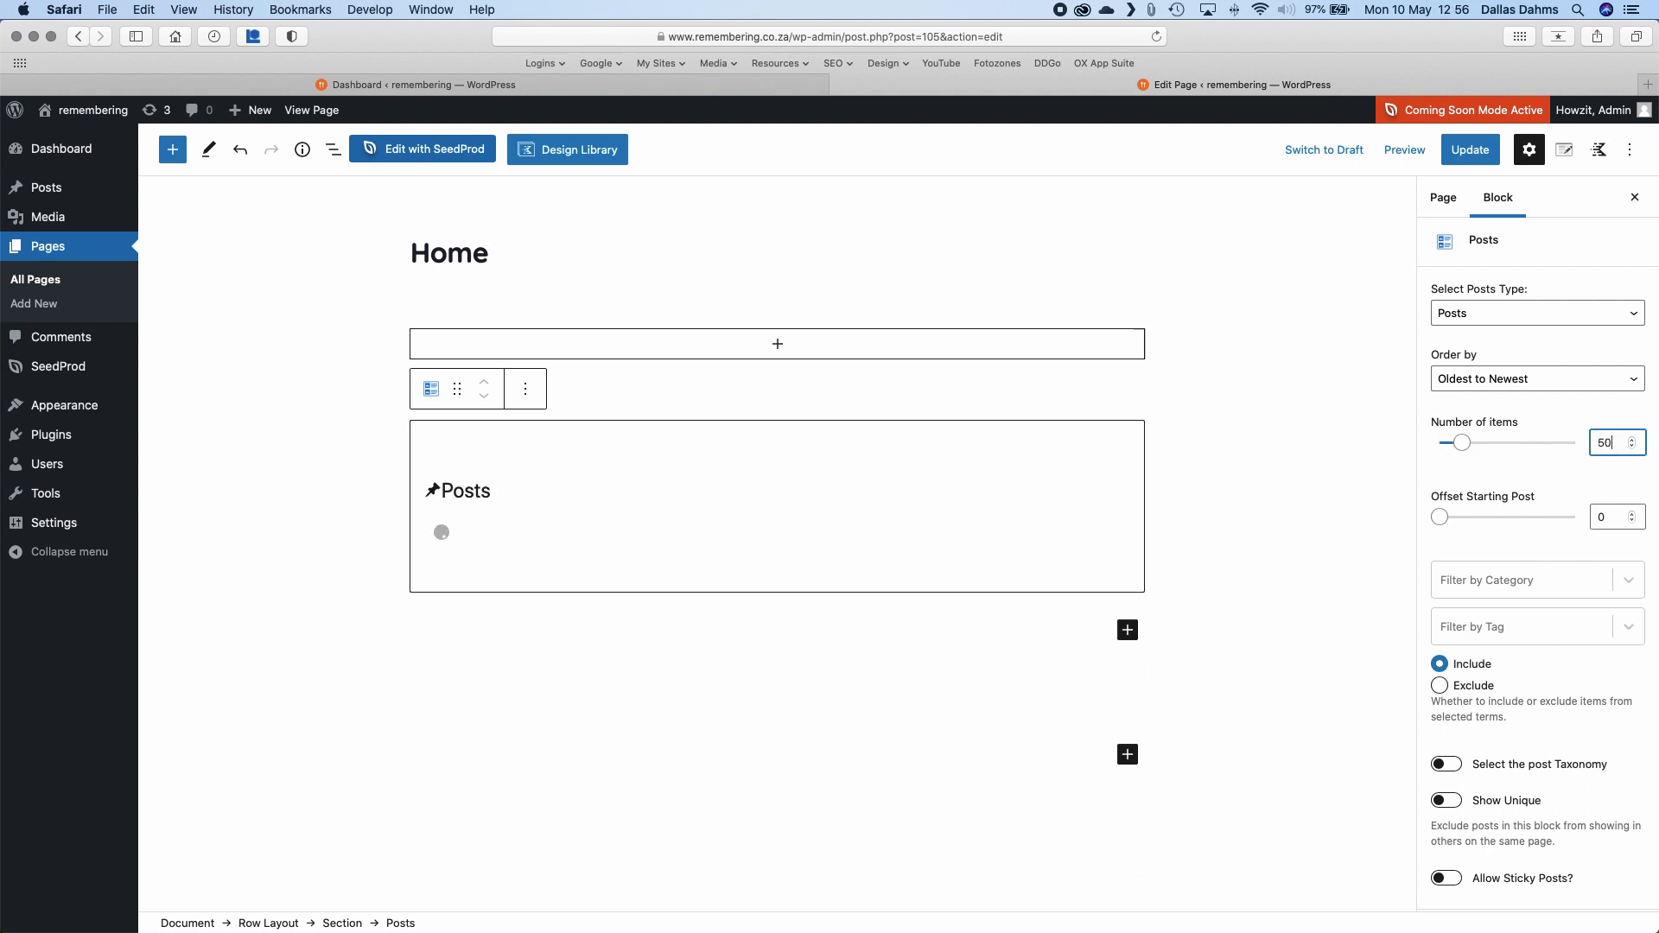
left_click(1557, 471)
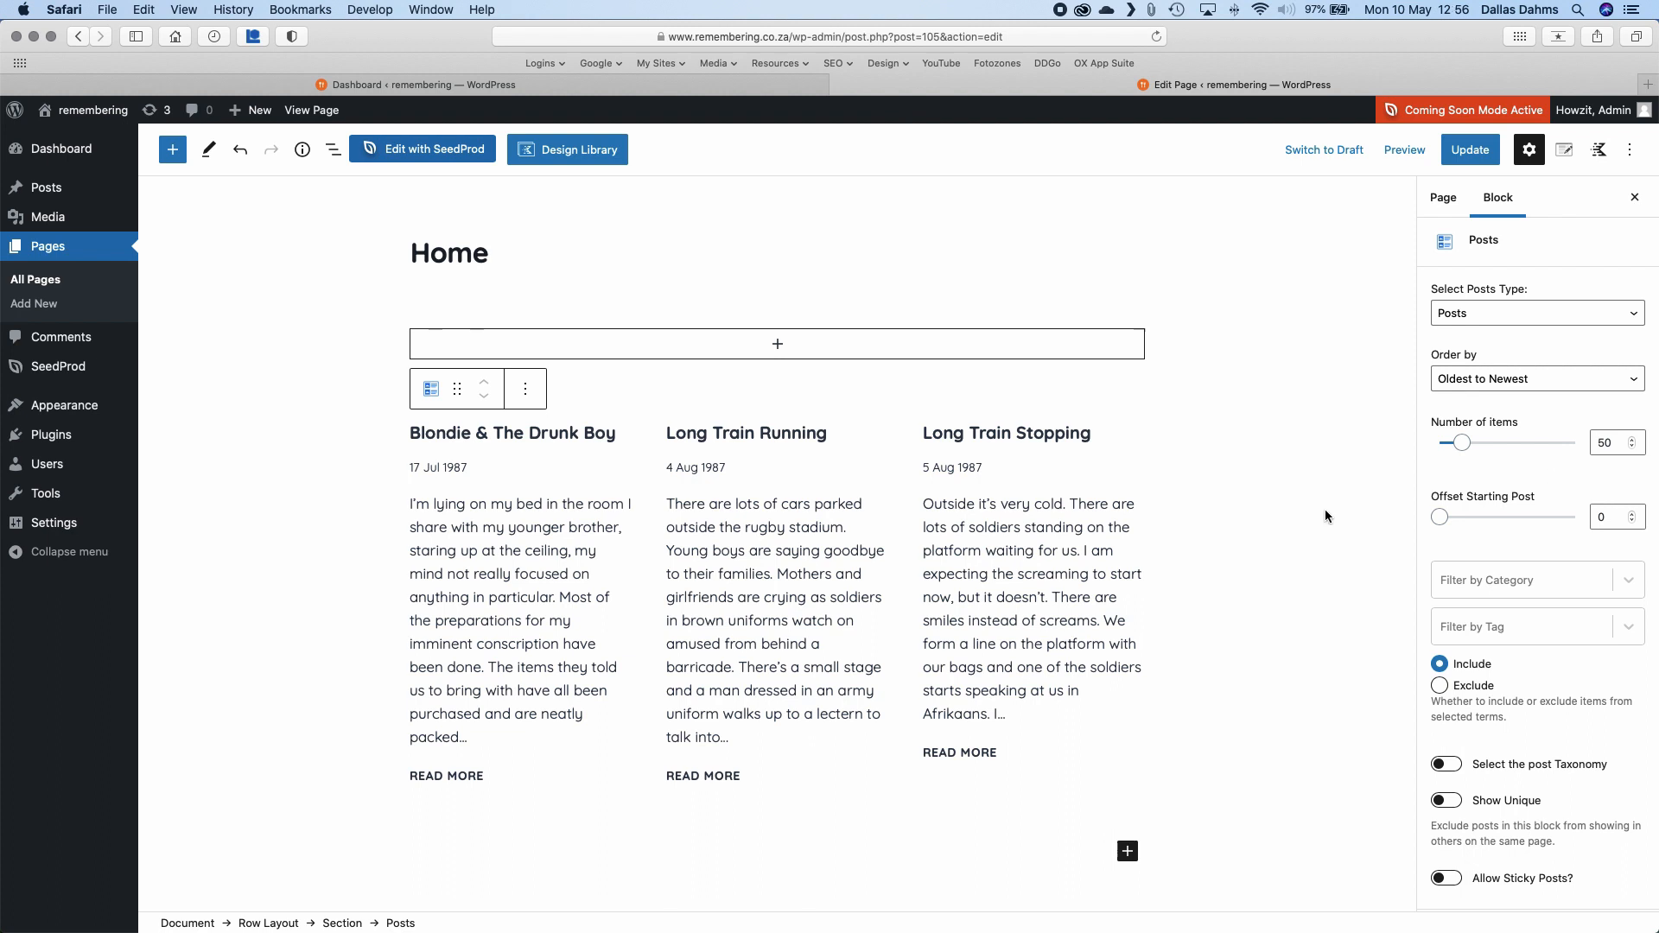
left_click(1469, 149)
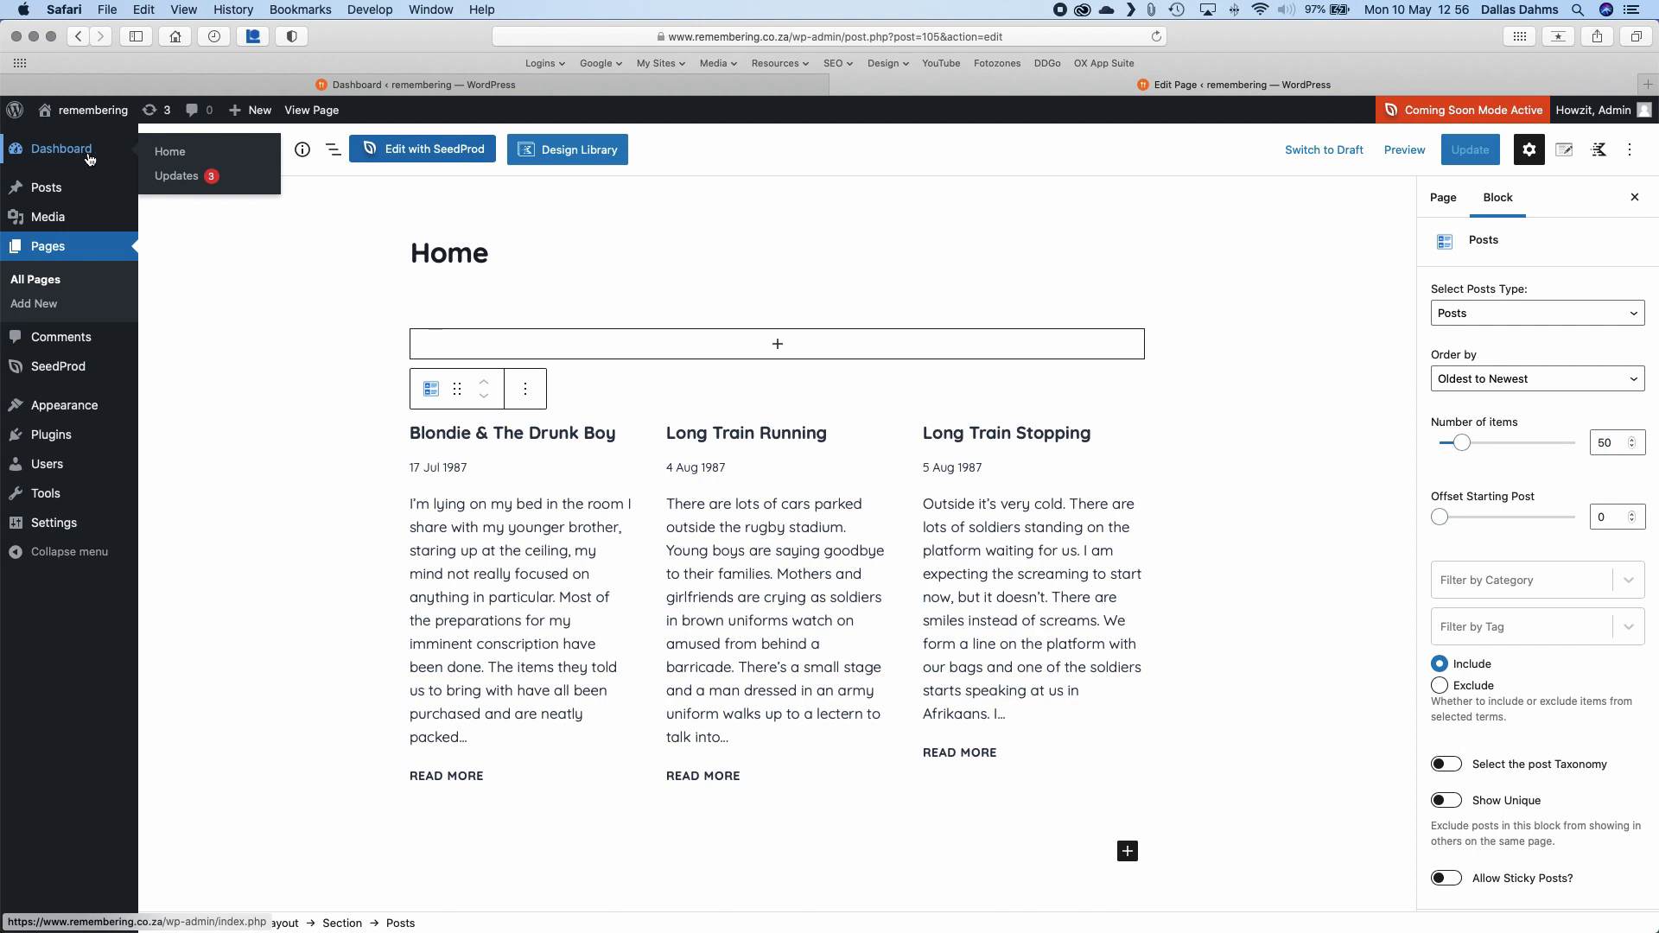
left_click(304, 108)
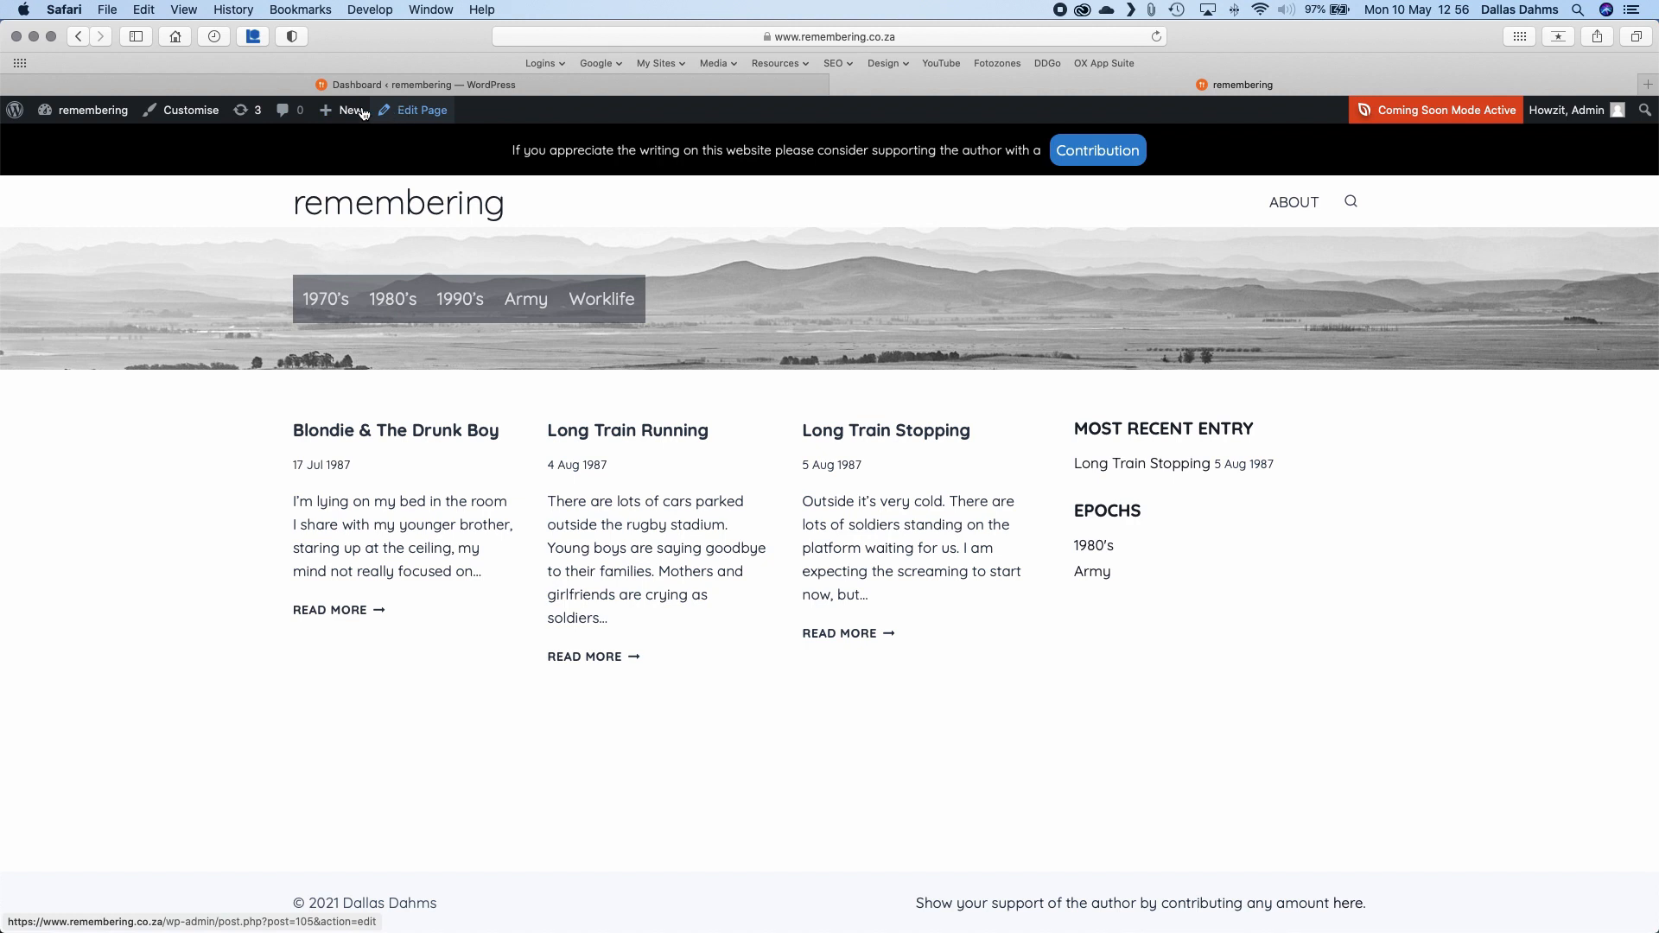
- Create a new page titled "Army" and insert a Posts block into it
mouse_move(331, 112)
left_click(332, 185)
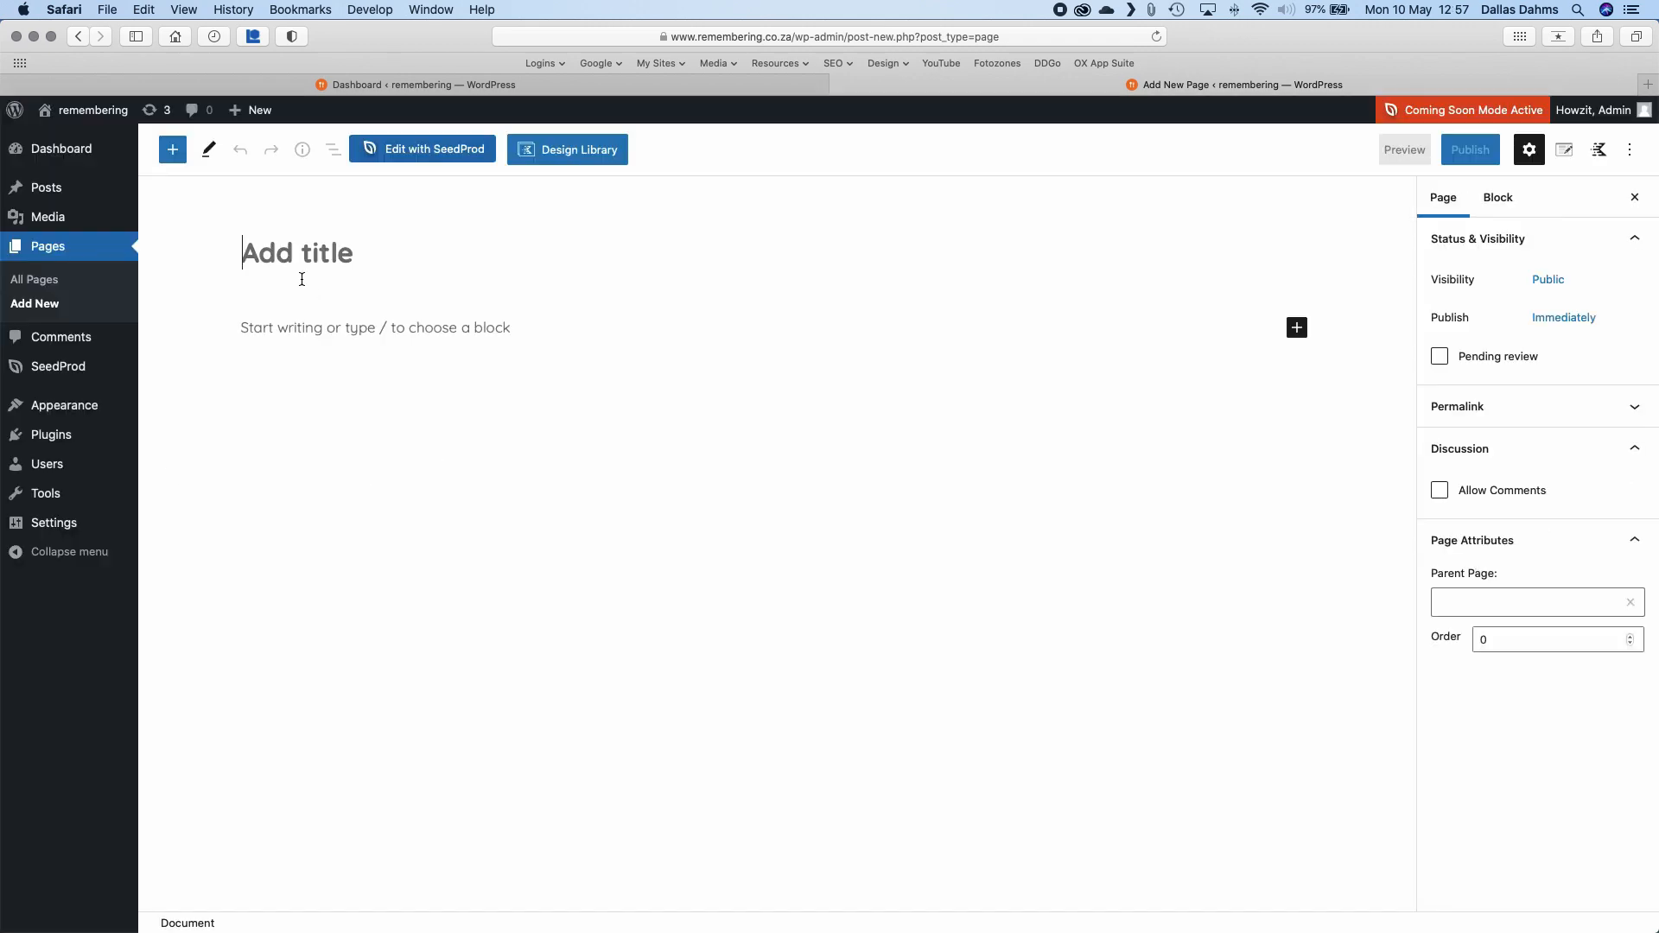
type("Army")
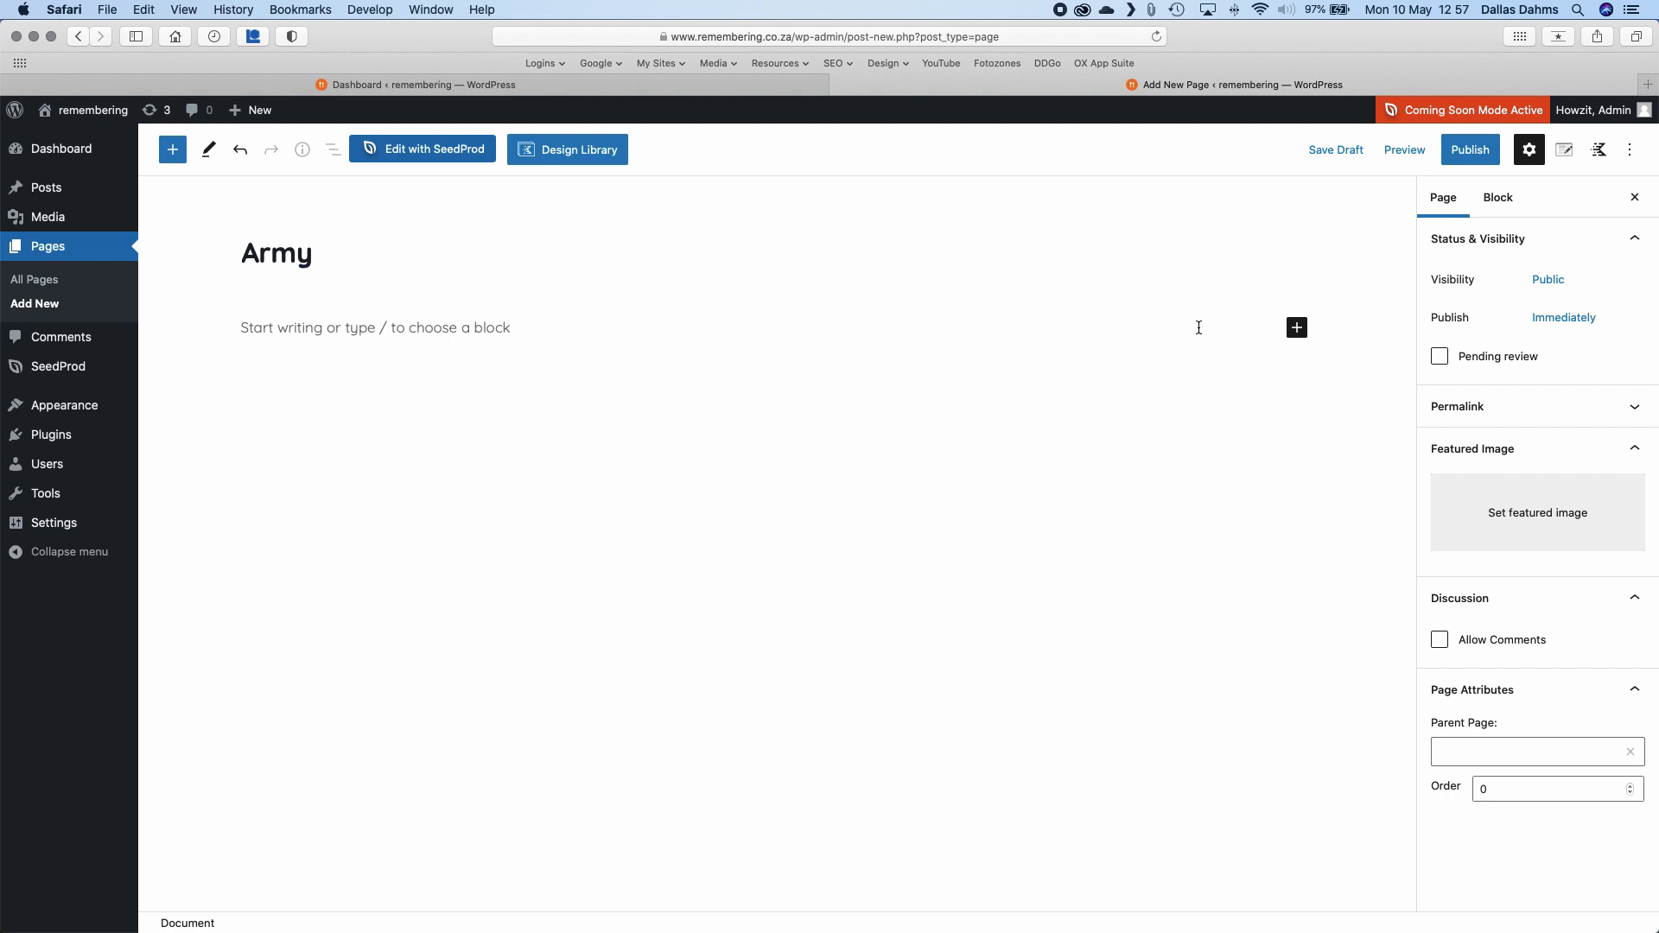
left_click(1297, 328)
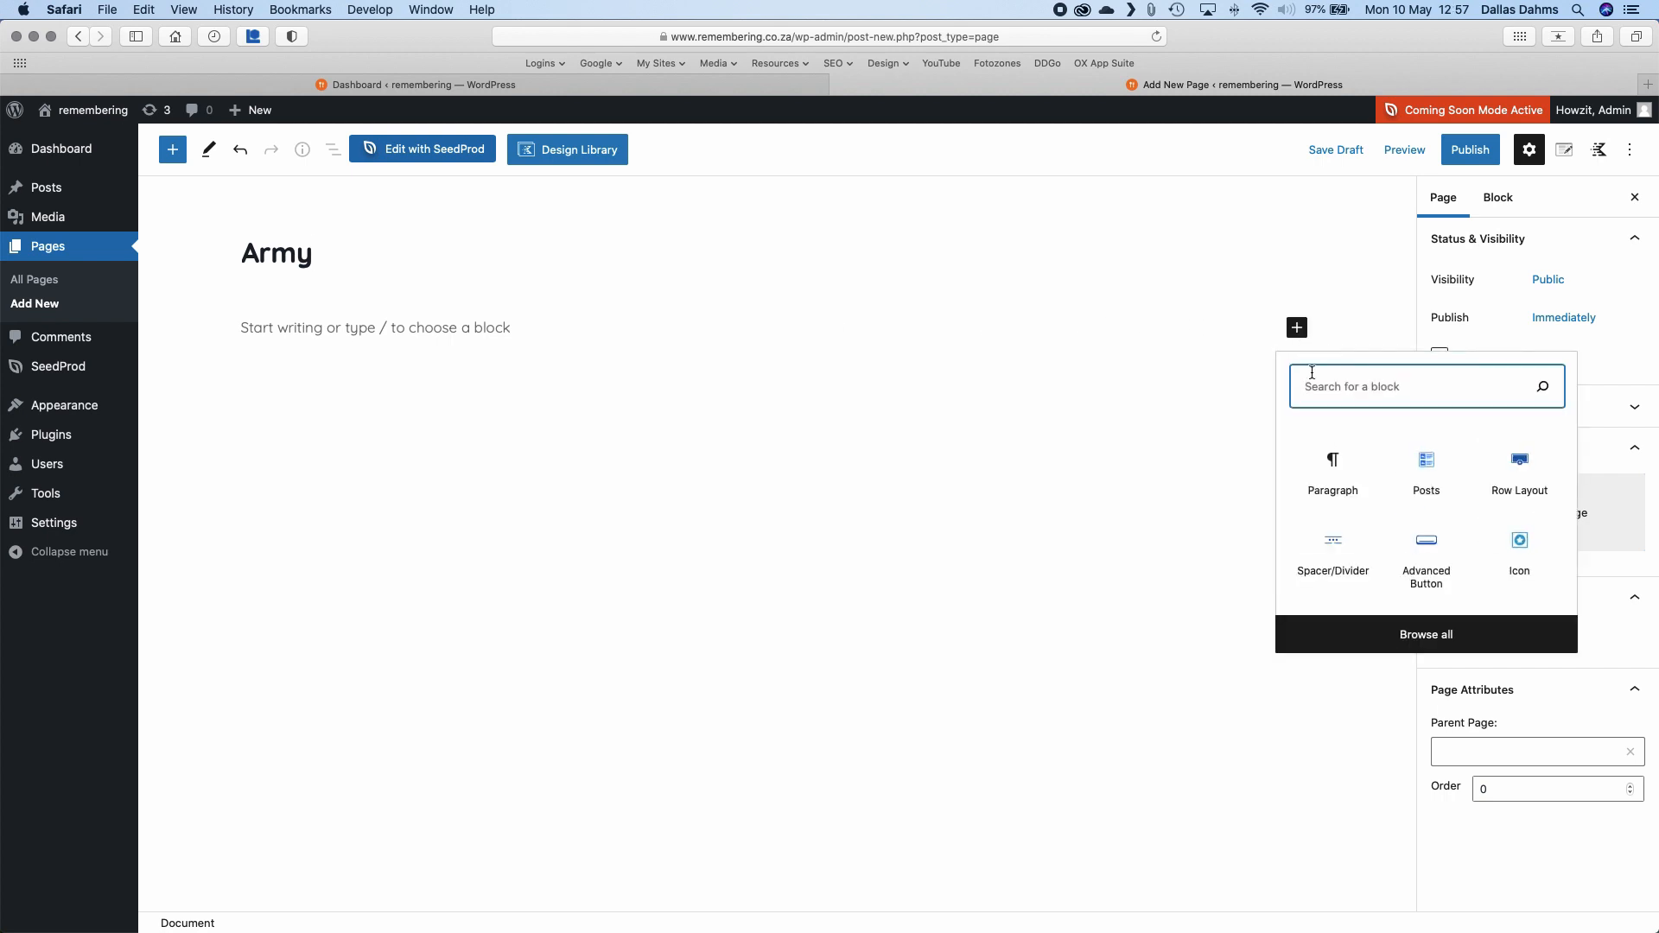
left_click(1429, 474)
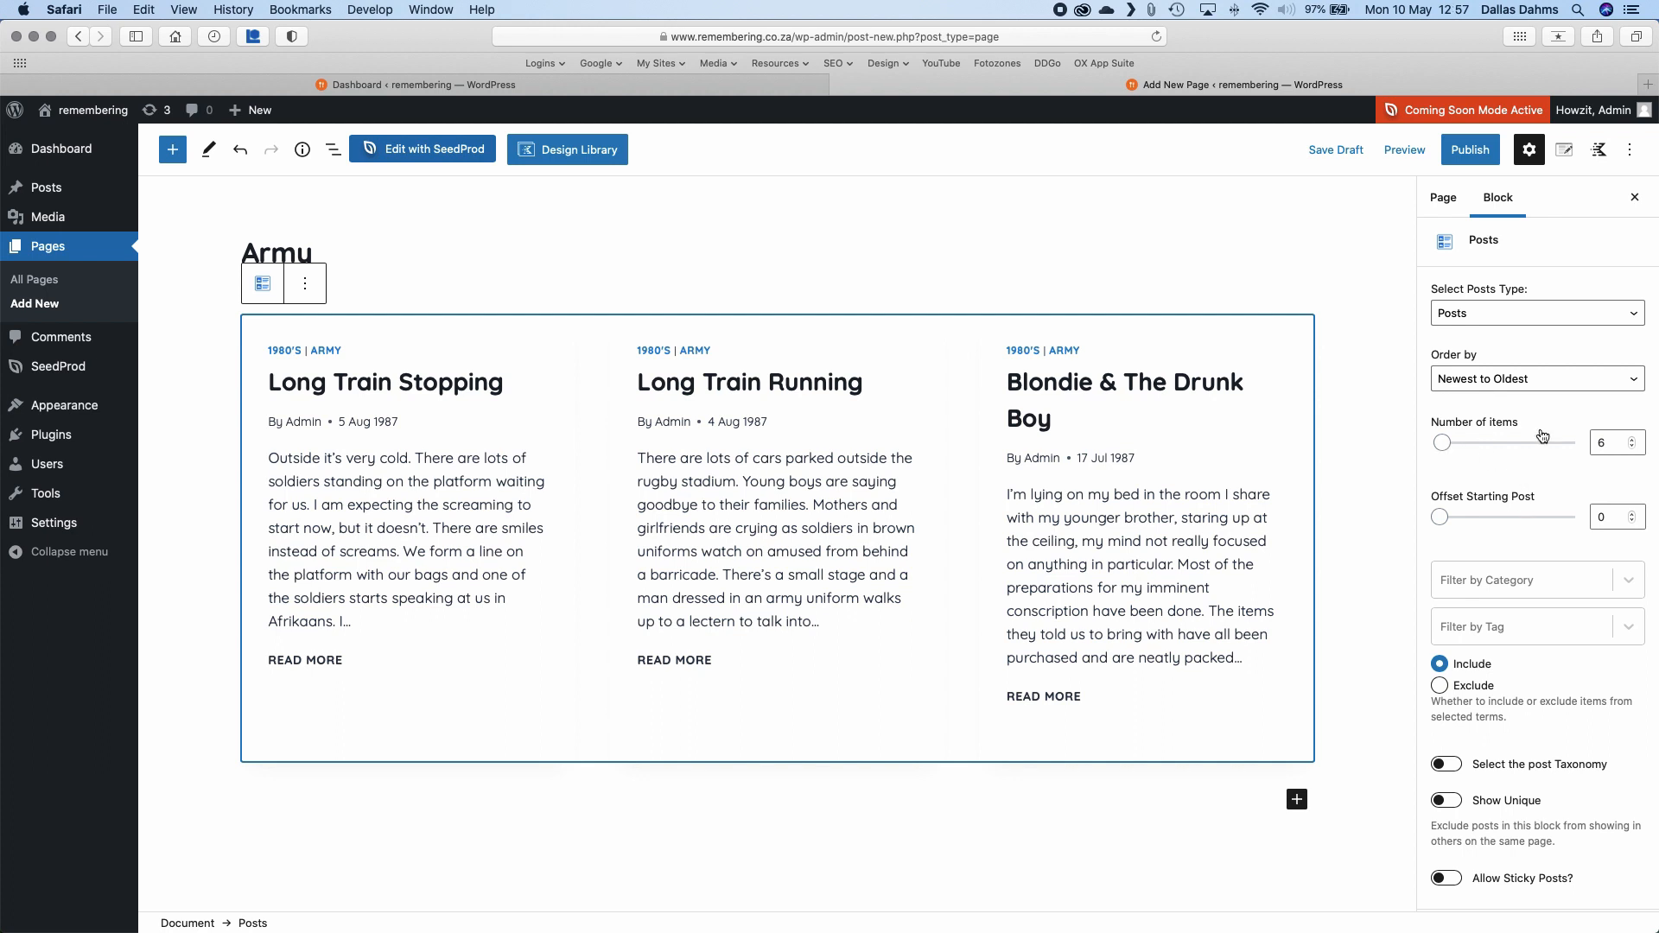
- Set the Army page's Posts block to 50 items, ordered Oldest to Newest
left_click(1604, 446)
key("BackSpace")
type("50")
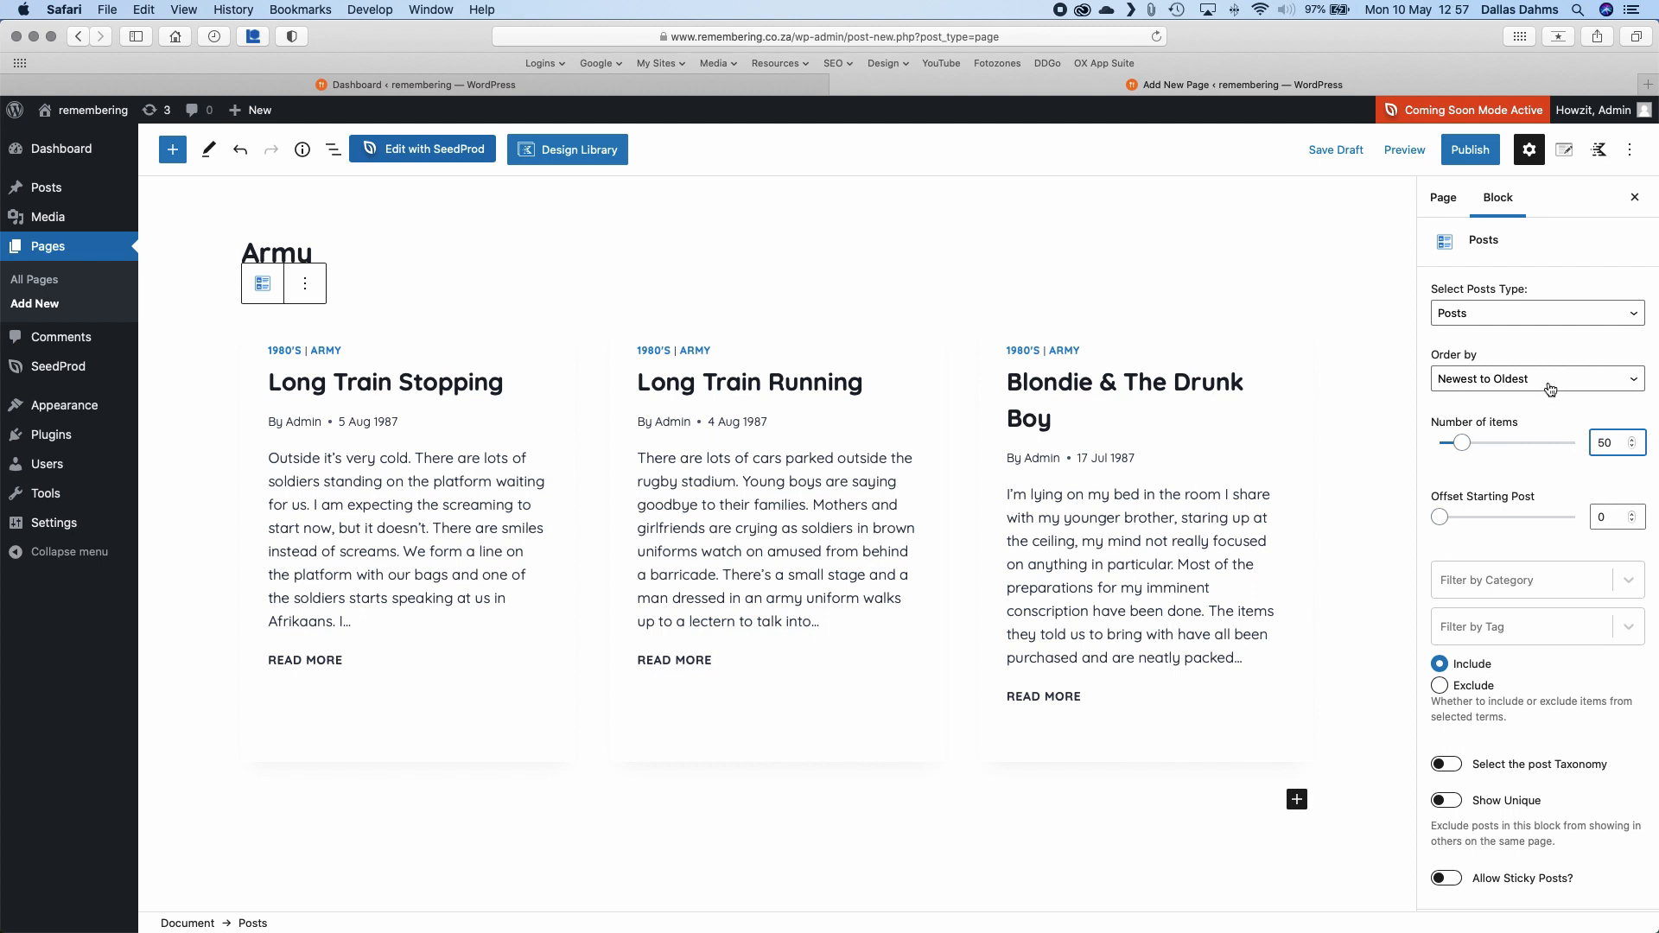
left_click(1550, 386)
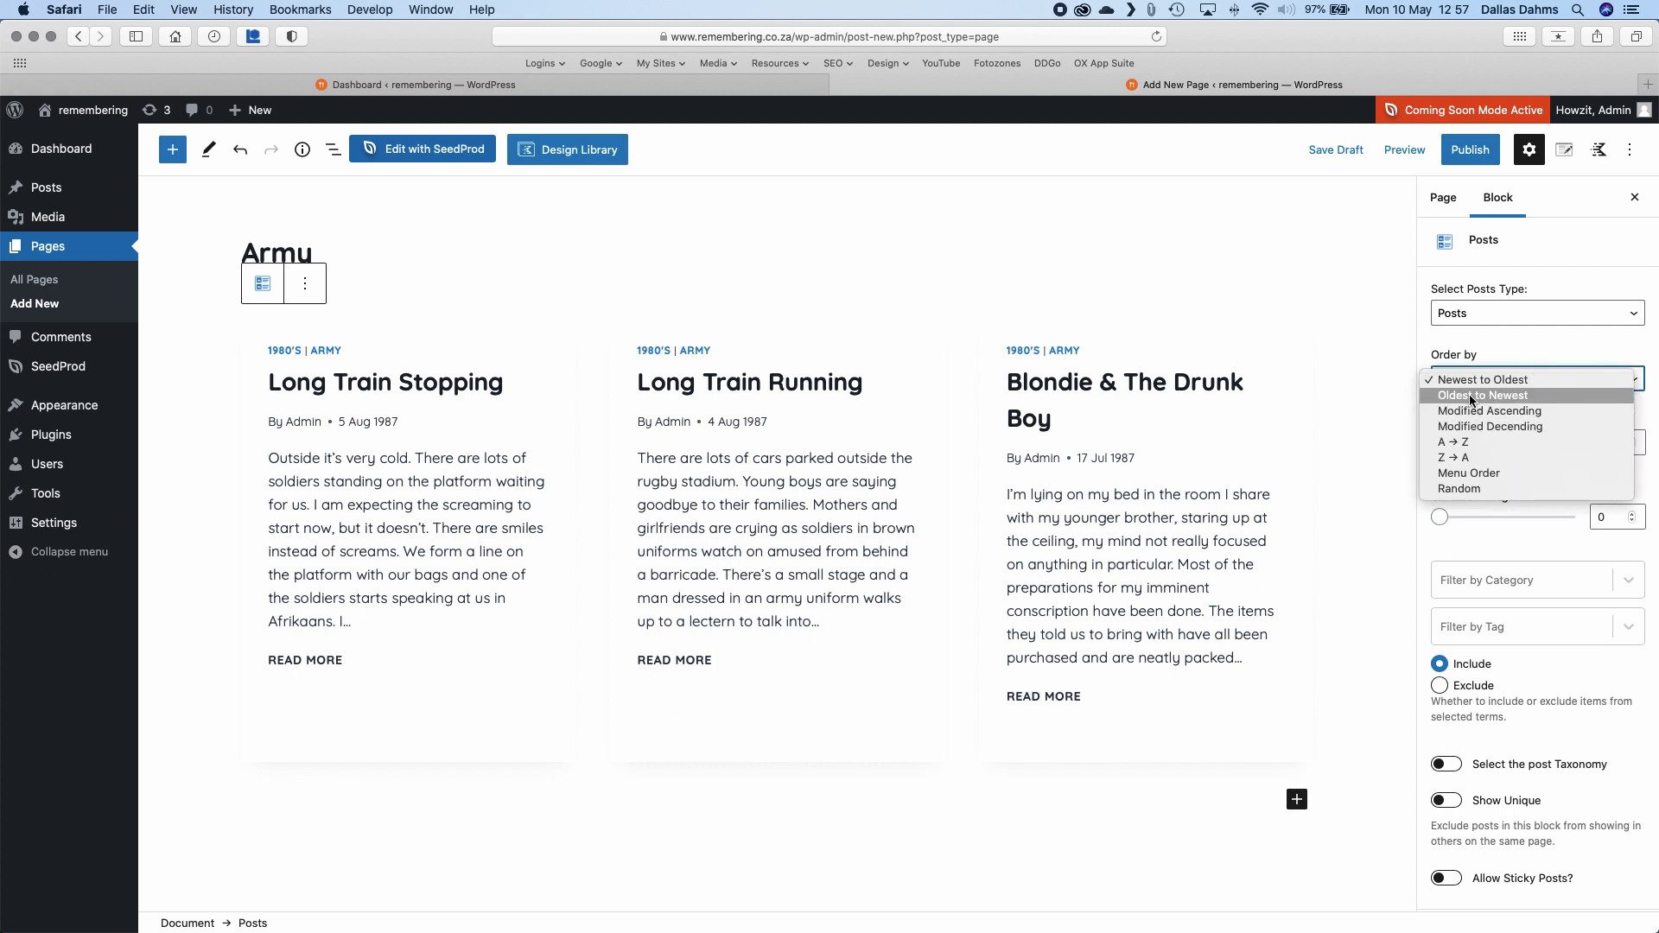
left_click(1471, 396)
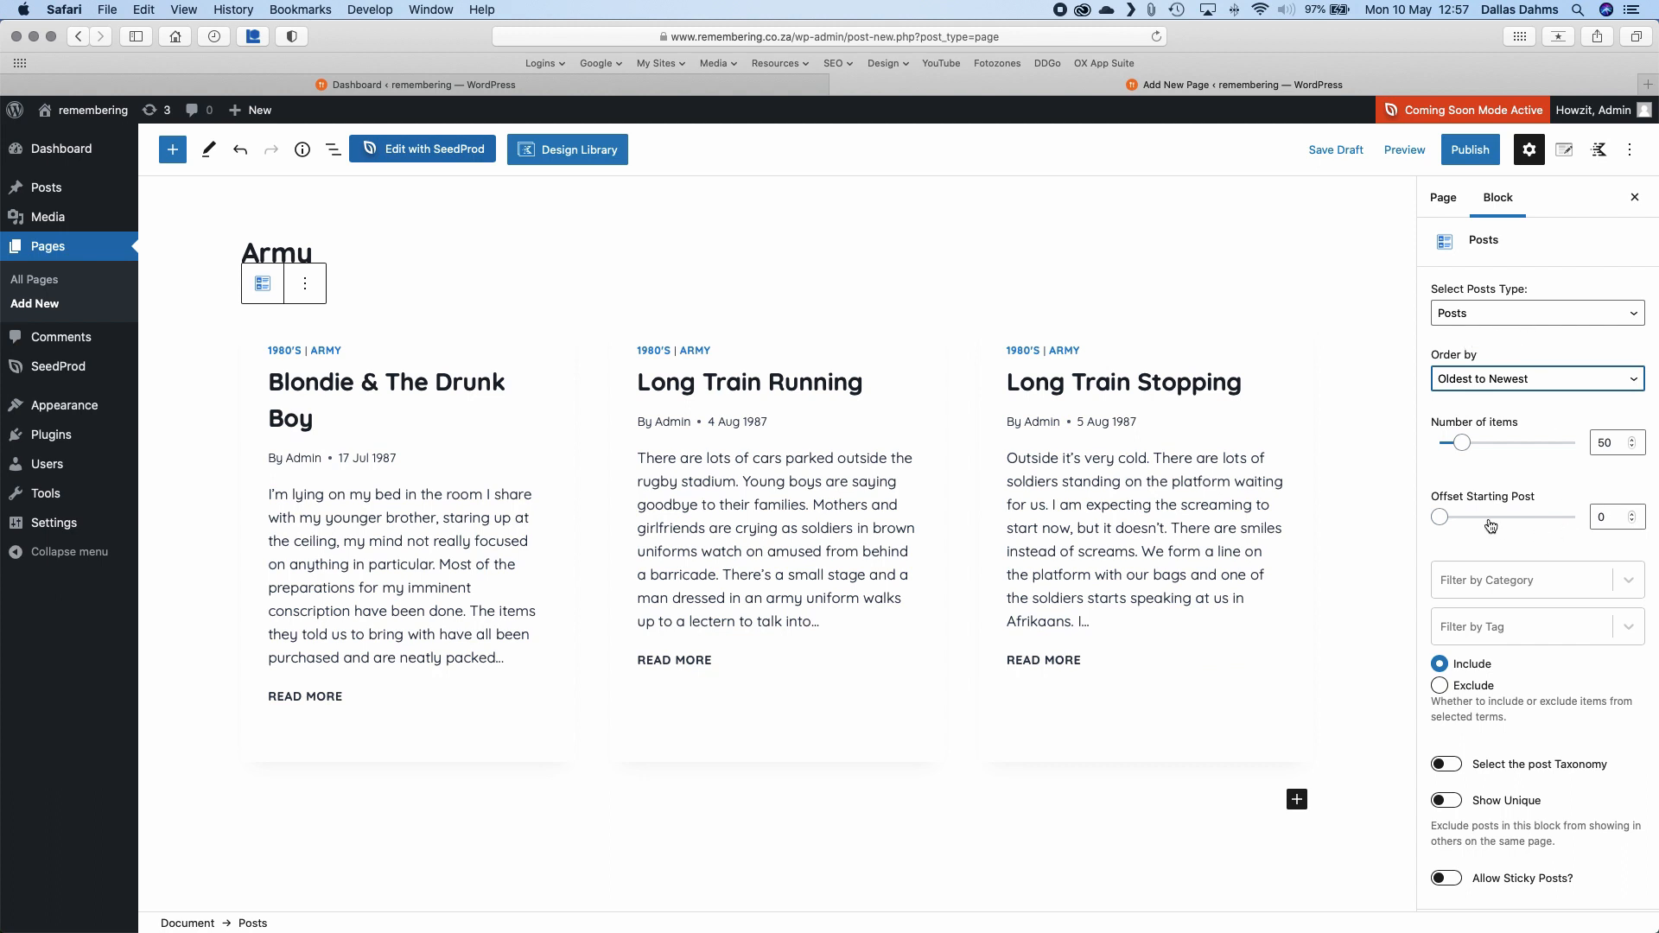
scroll(1525, 585, "down", 2)
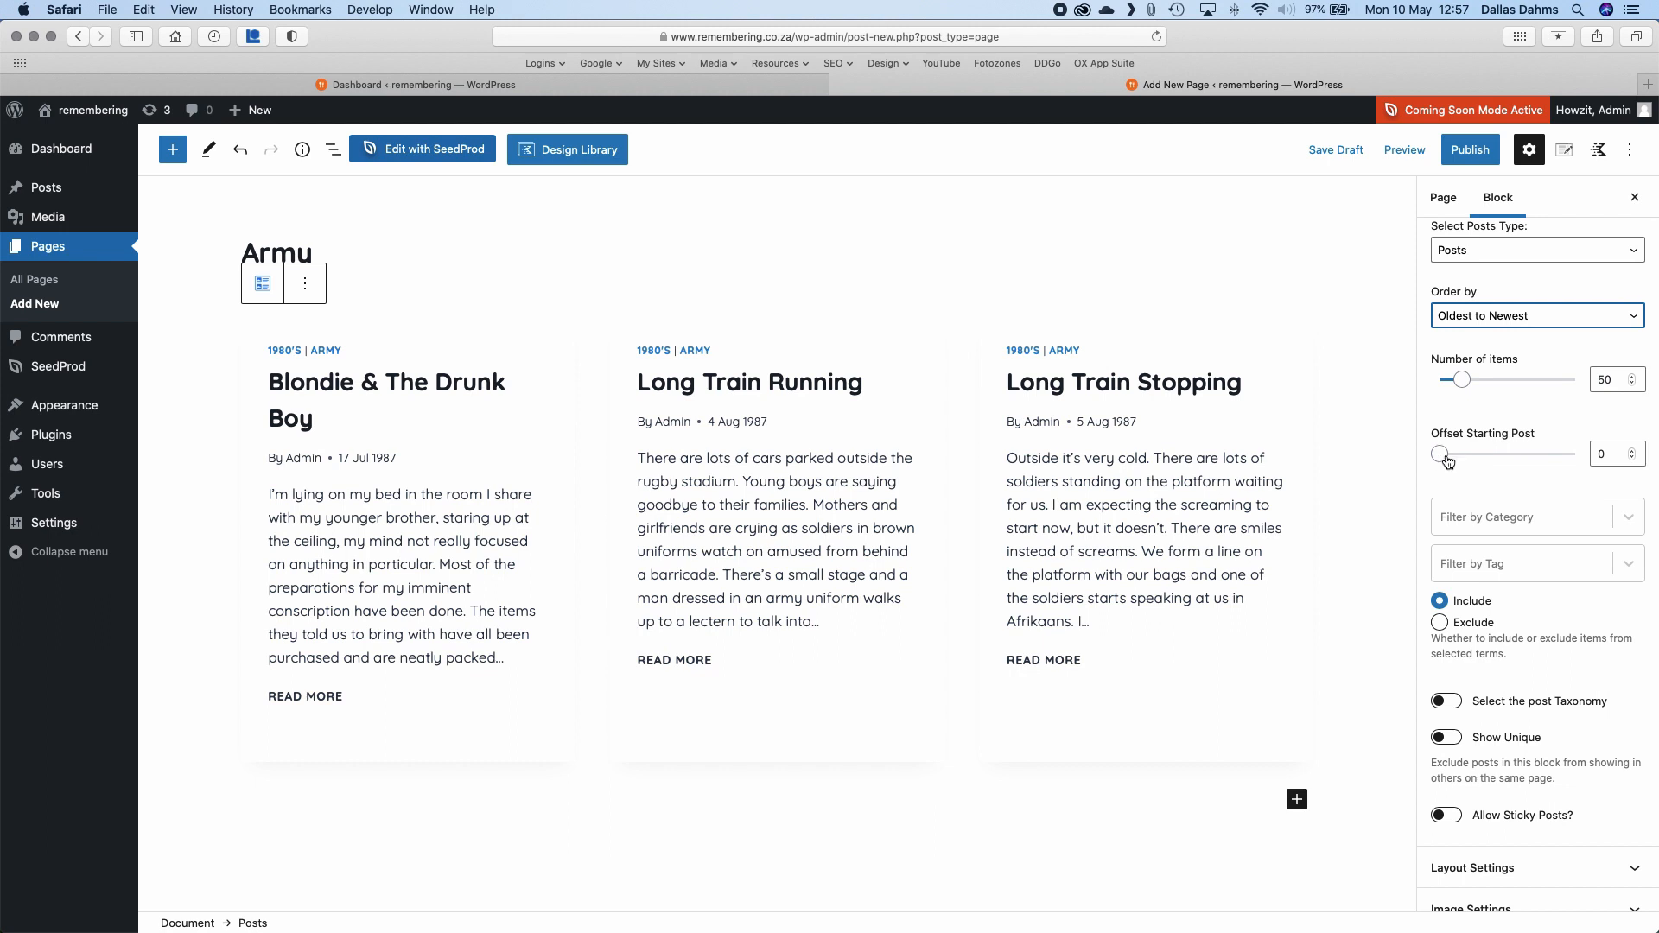
scroll(1564, 631, "down", 6)
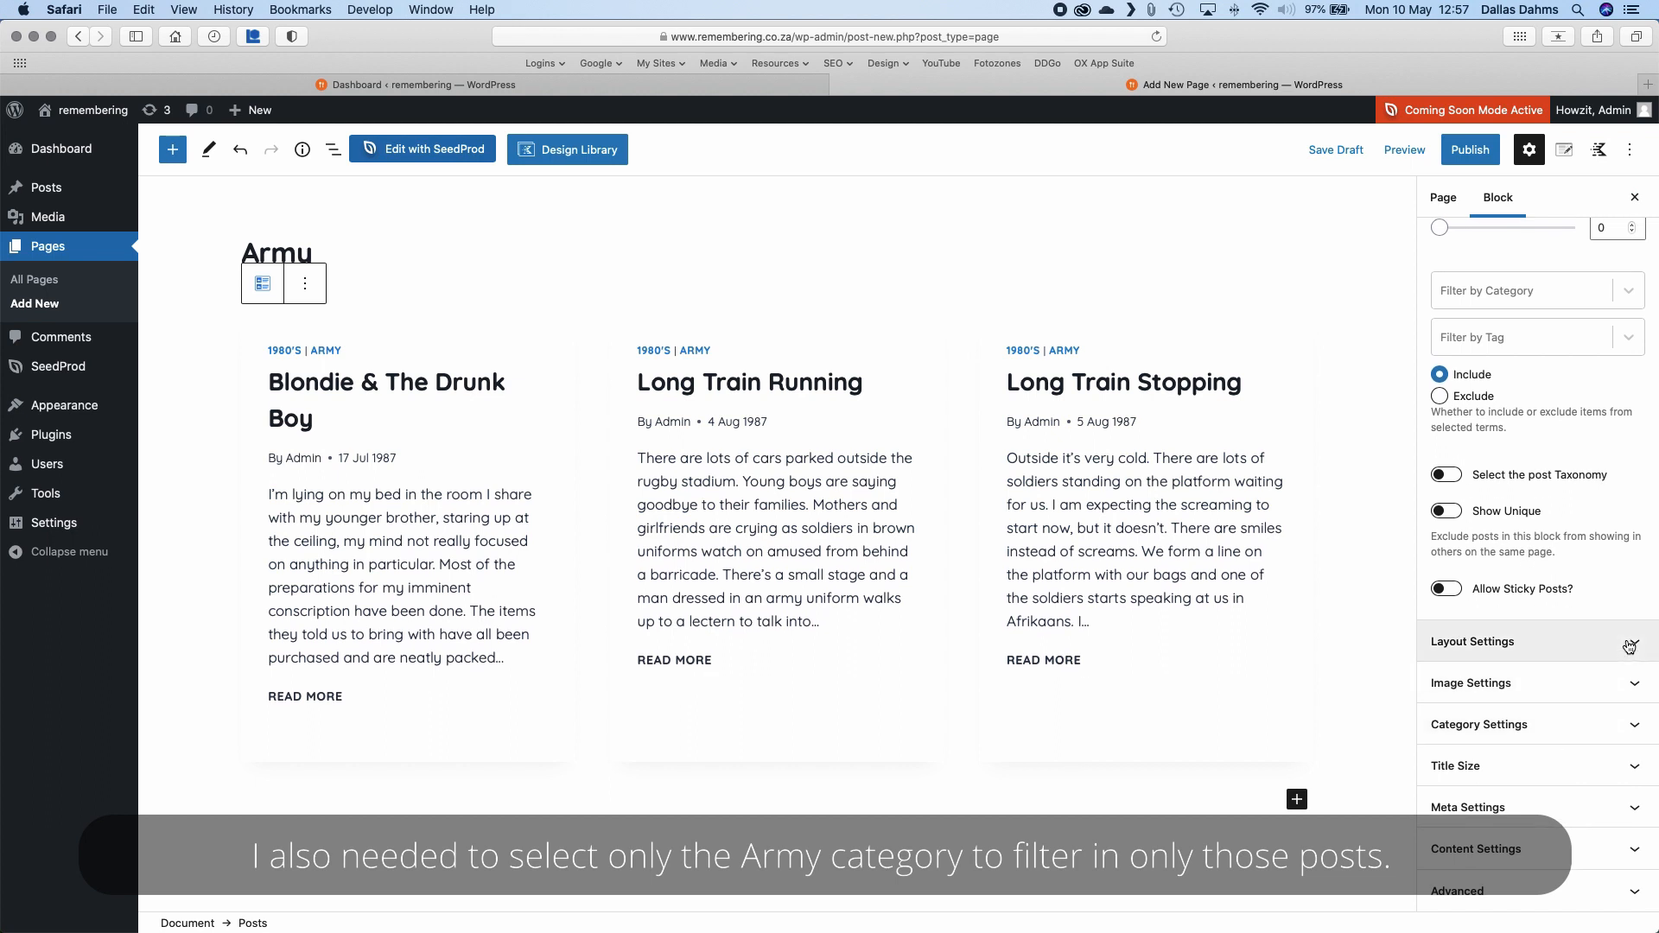
left_click(1525, 642)
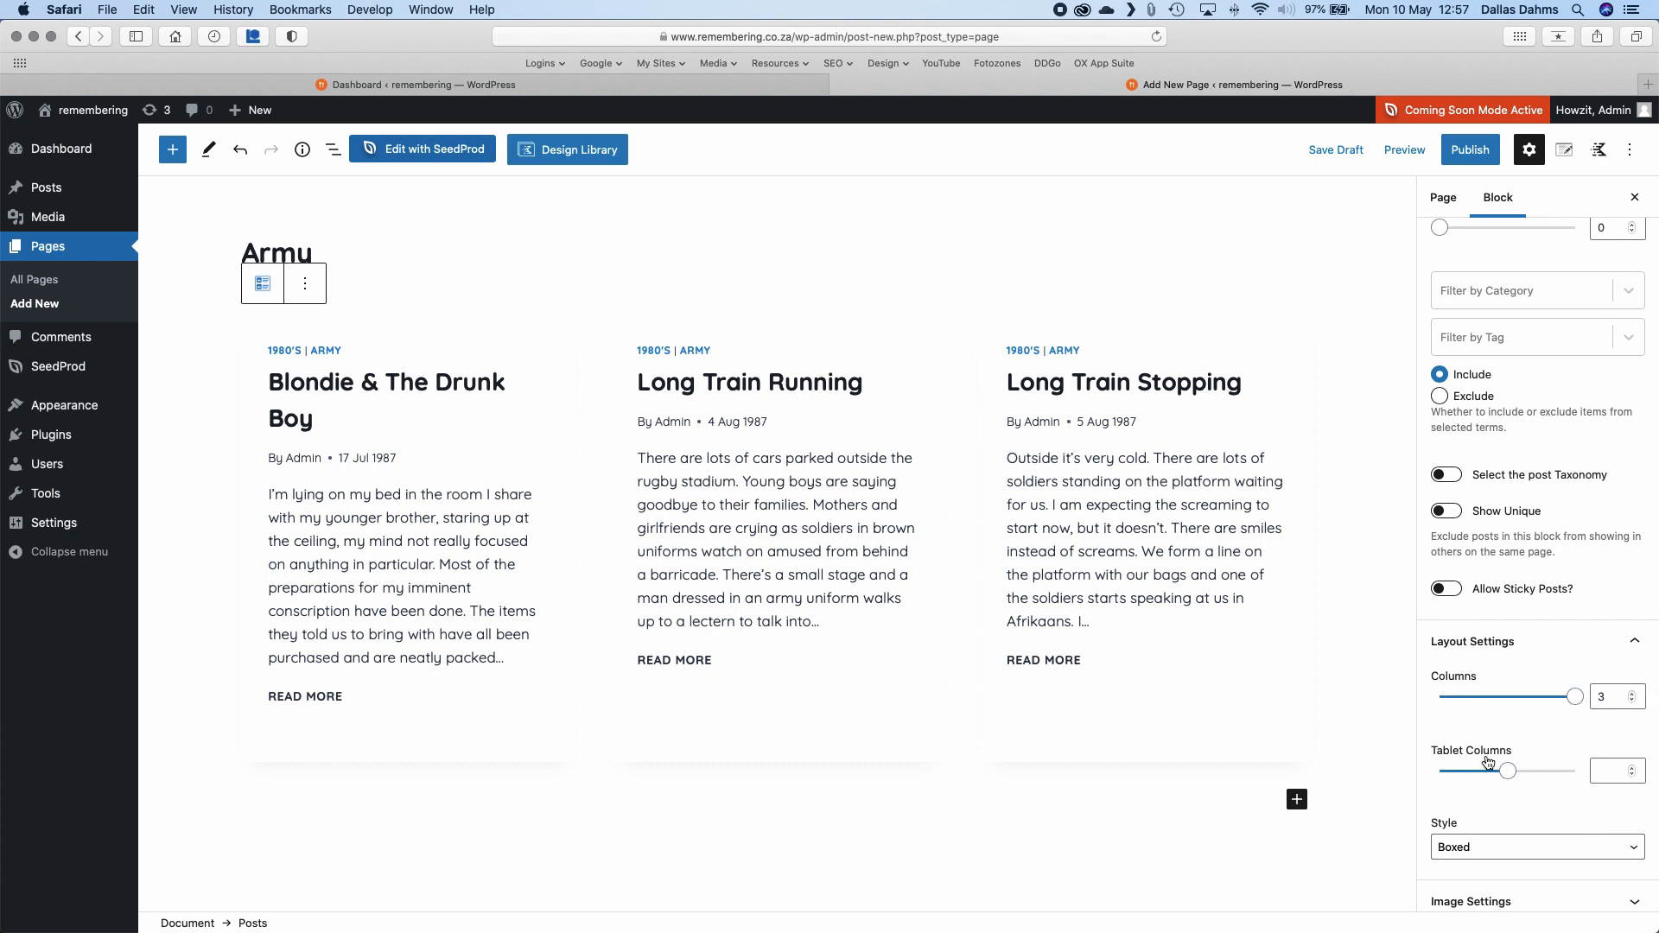
left_click(1631, 641)
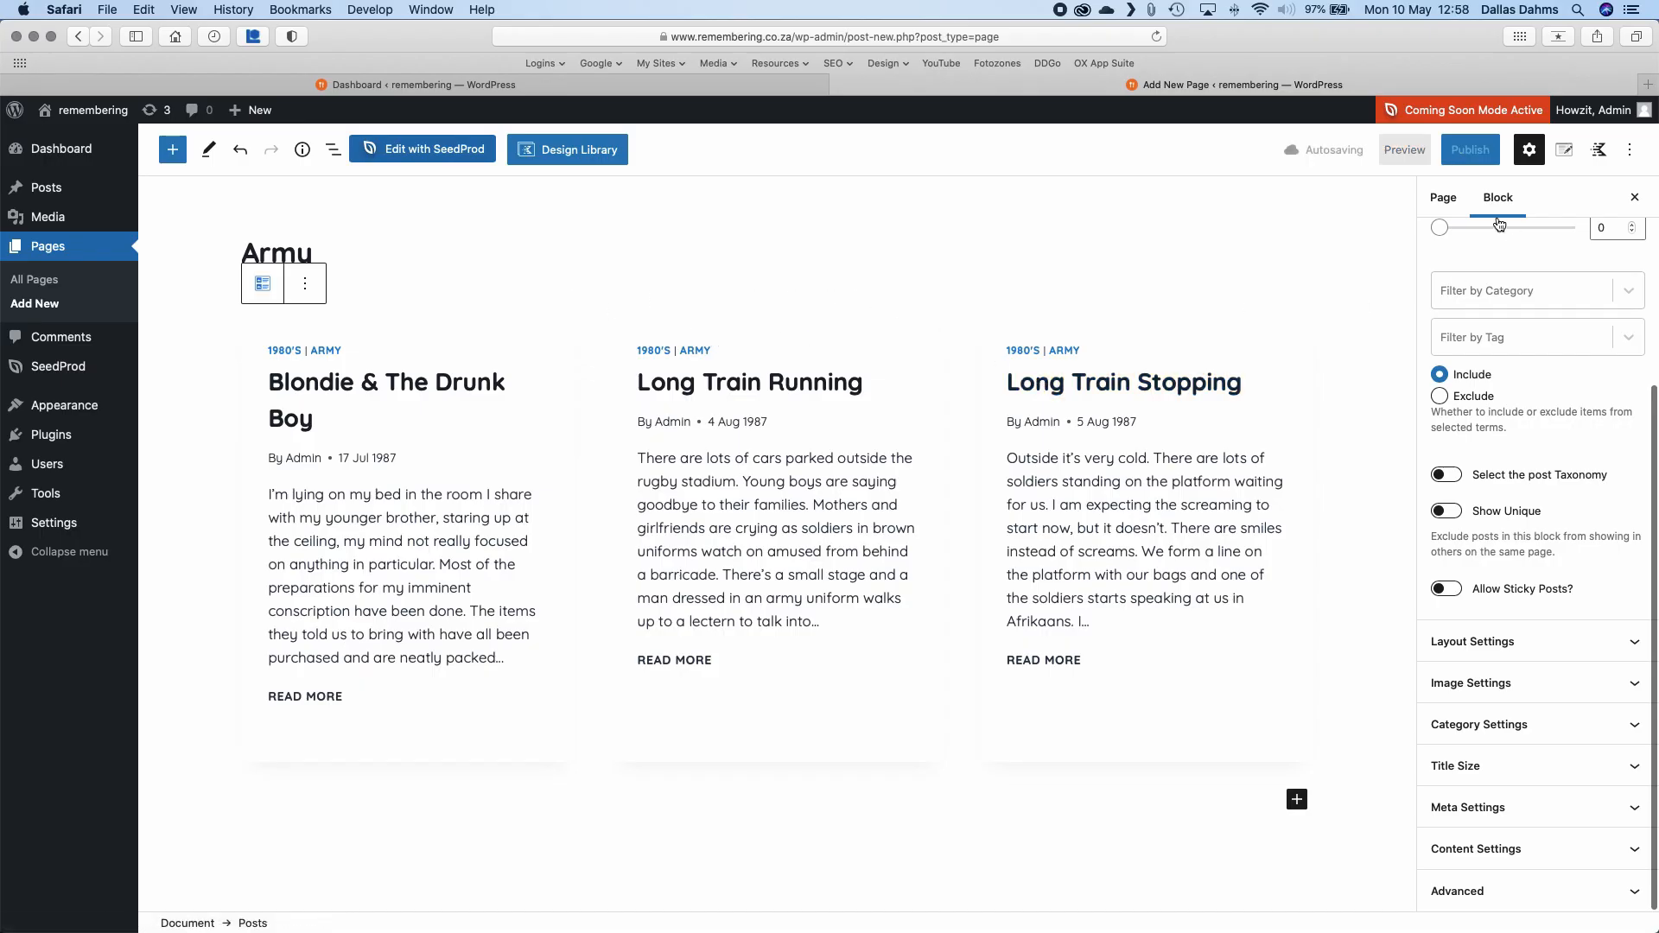
- Publish the Army page and open it on the live site
left_click(1470, 151)
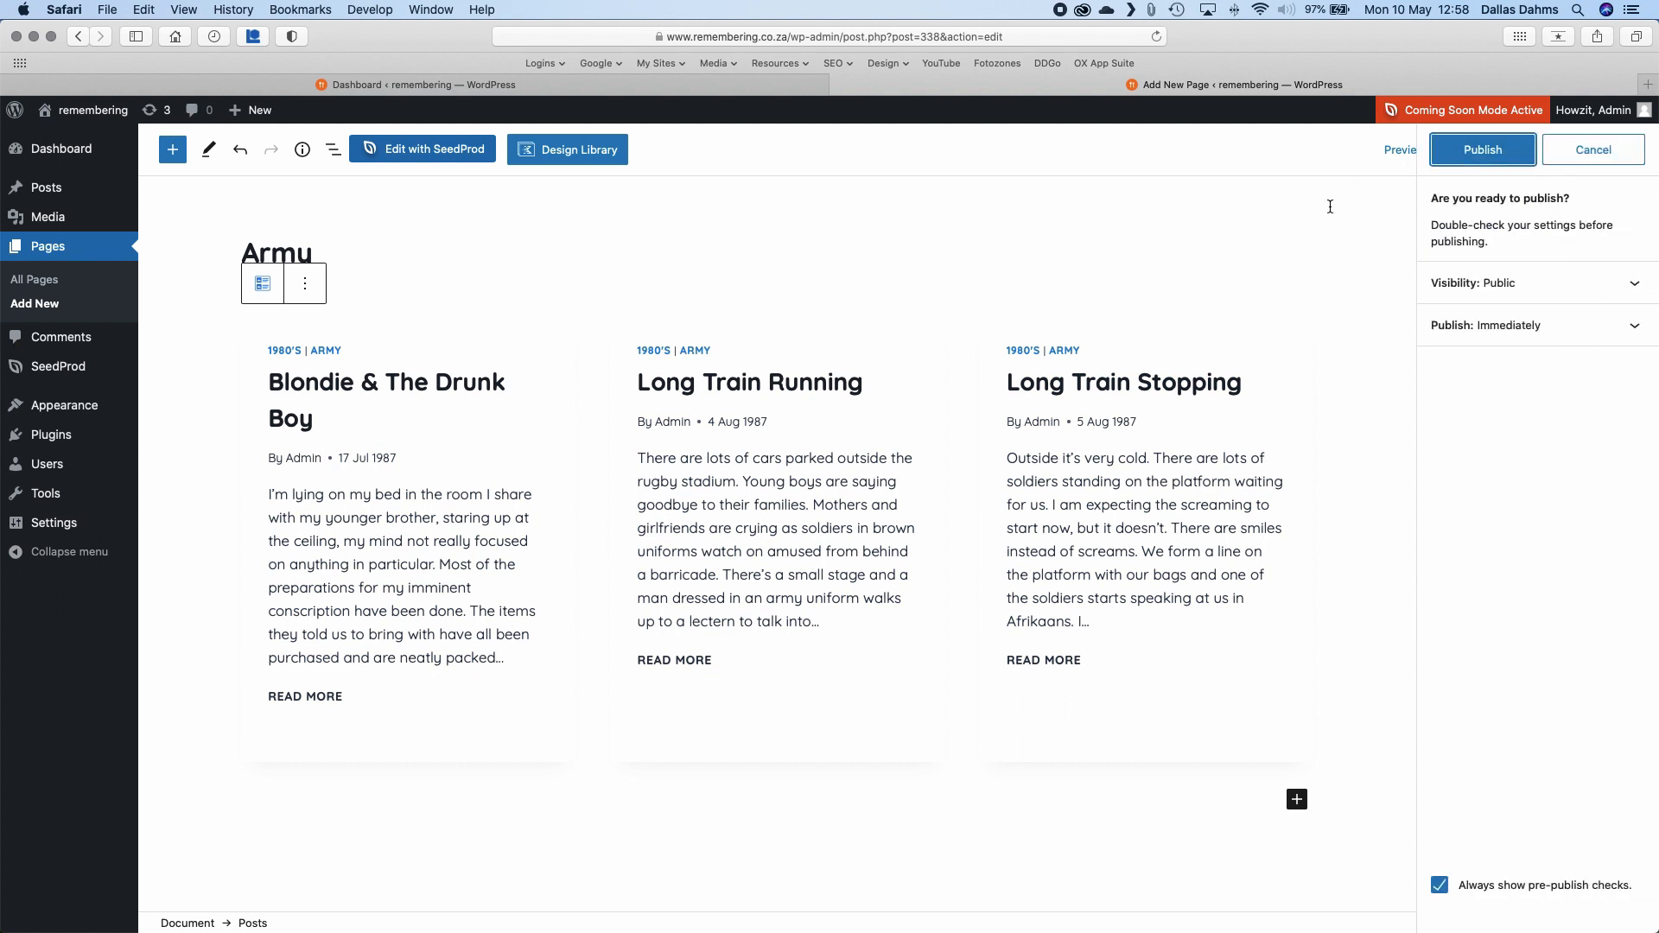
left_click(1471, 162)
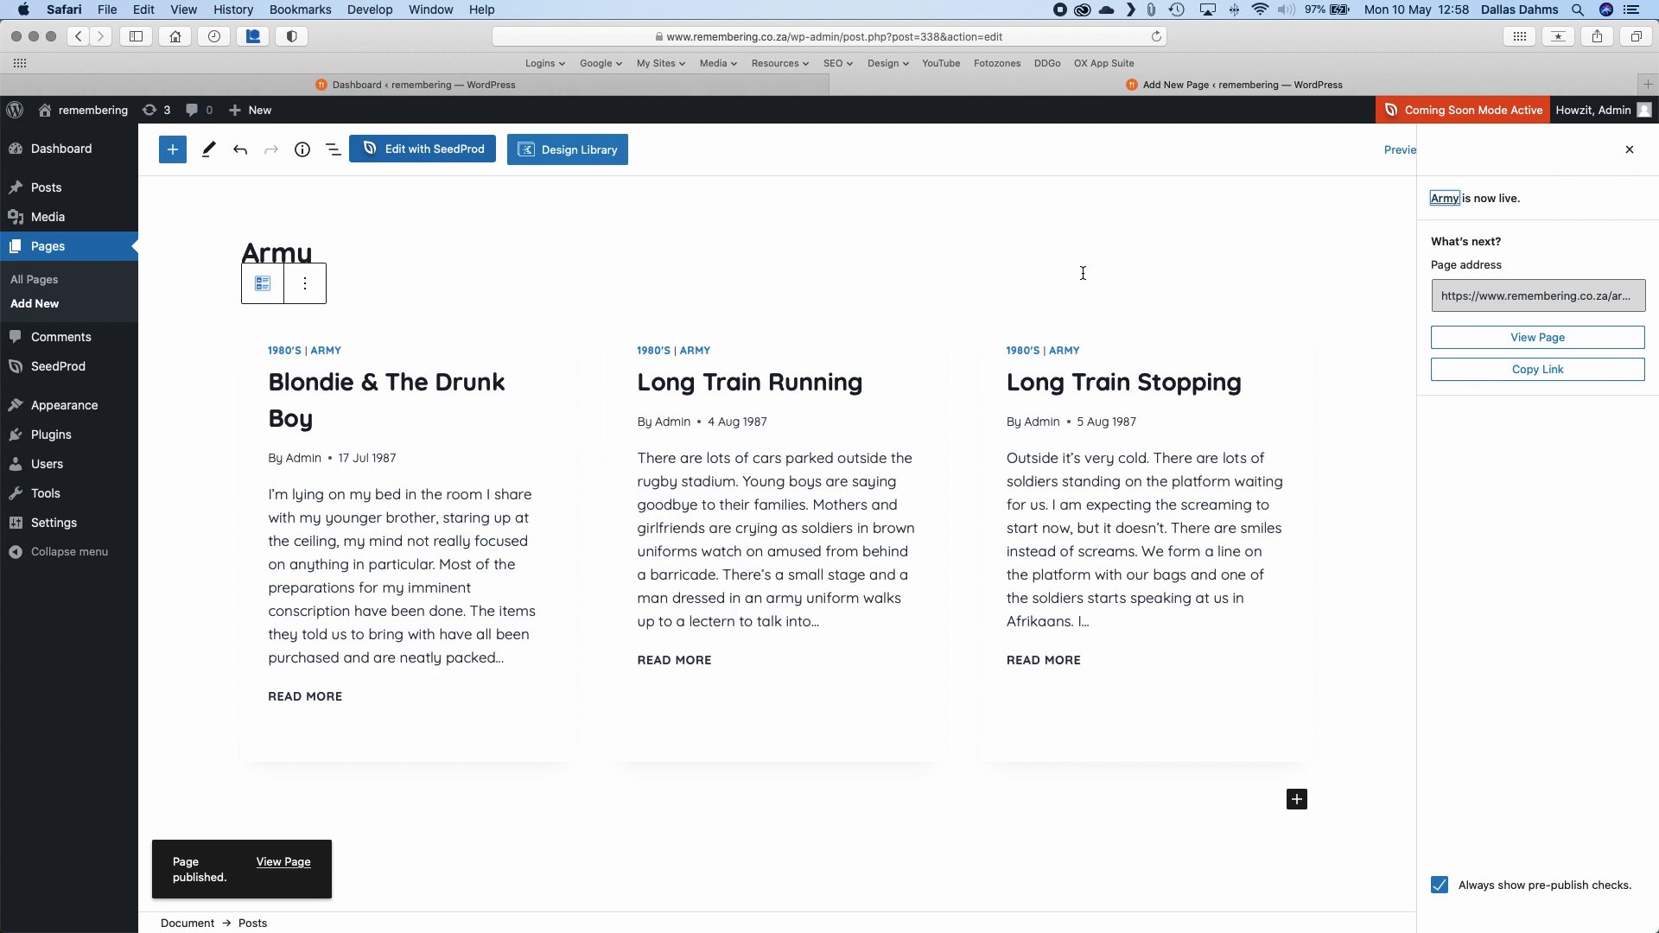
left_click(1536, 339)
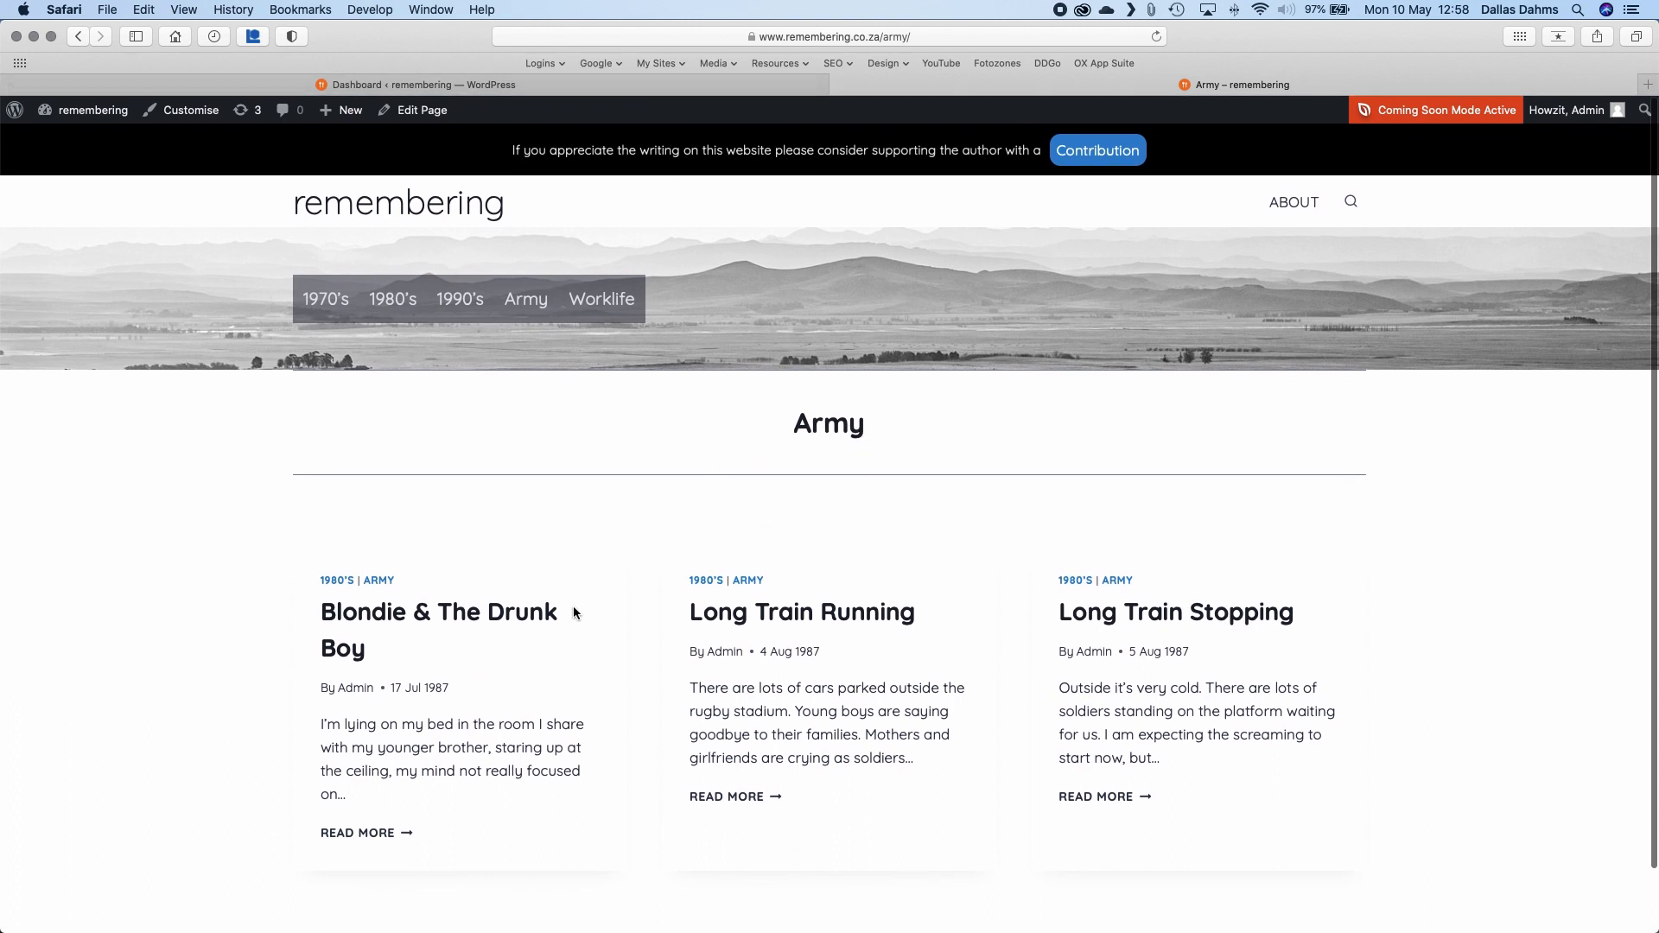
- Look over the posts on the published Army page and compare them with the Army category archive linked in the site navigation
scroll(650, 749, "down", 2)
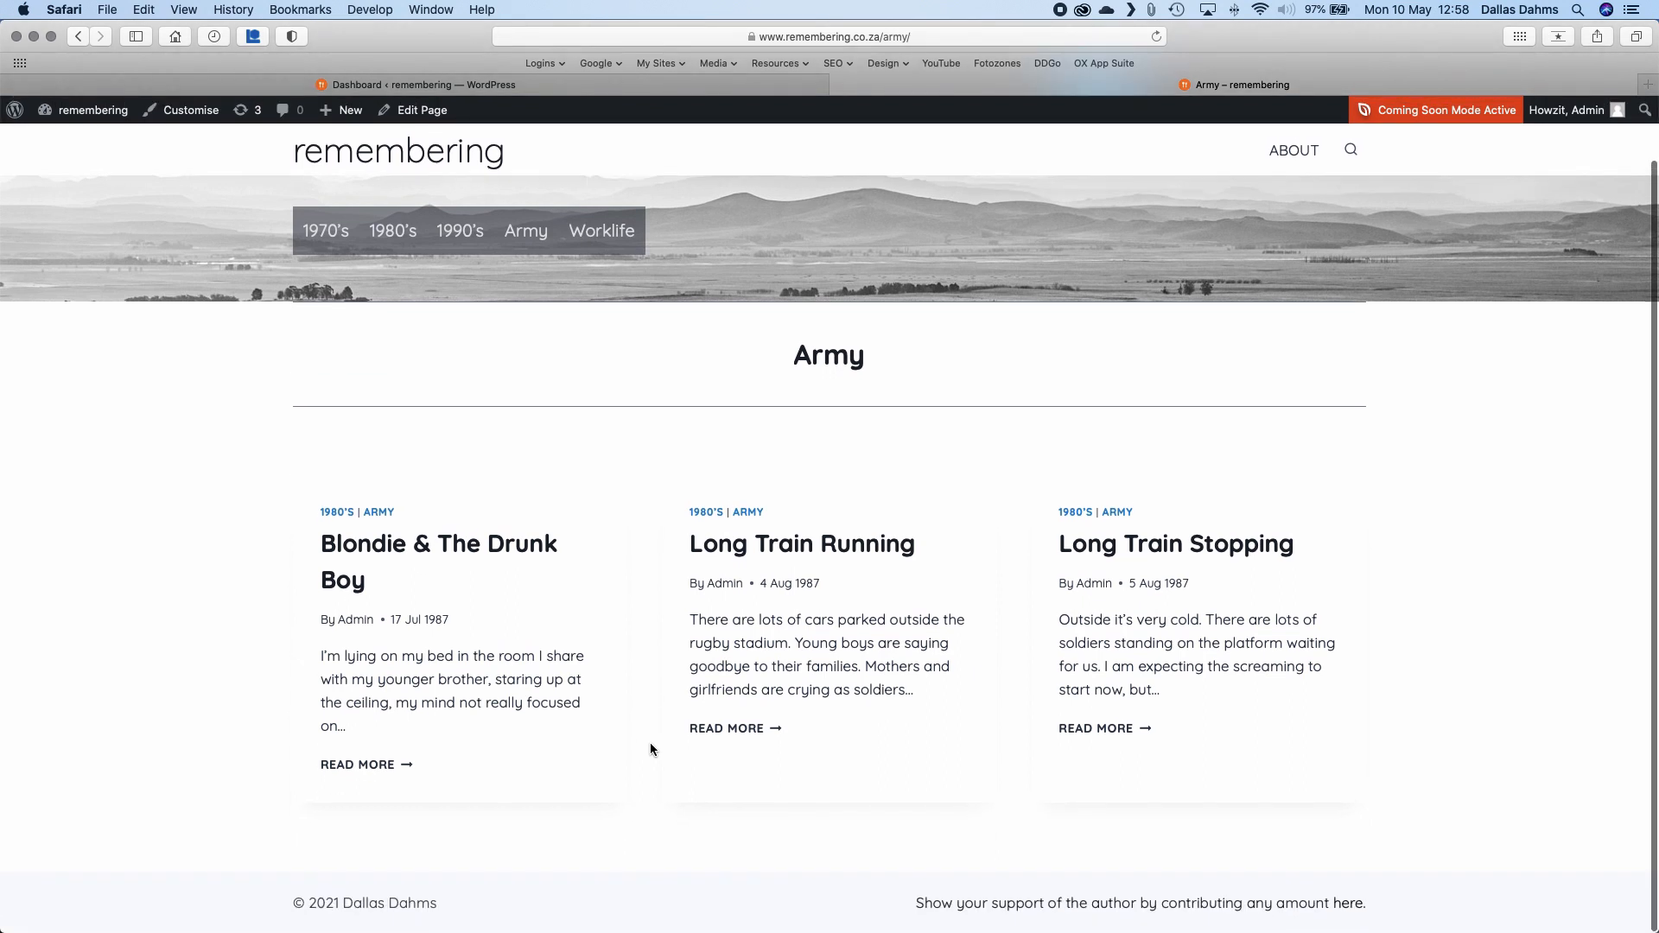
scroll(649, 748, "up", 2)
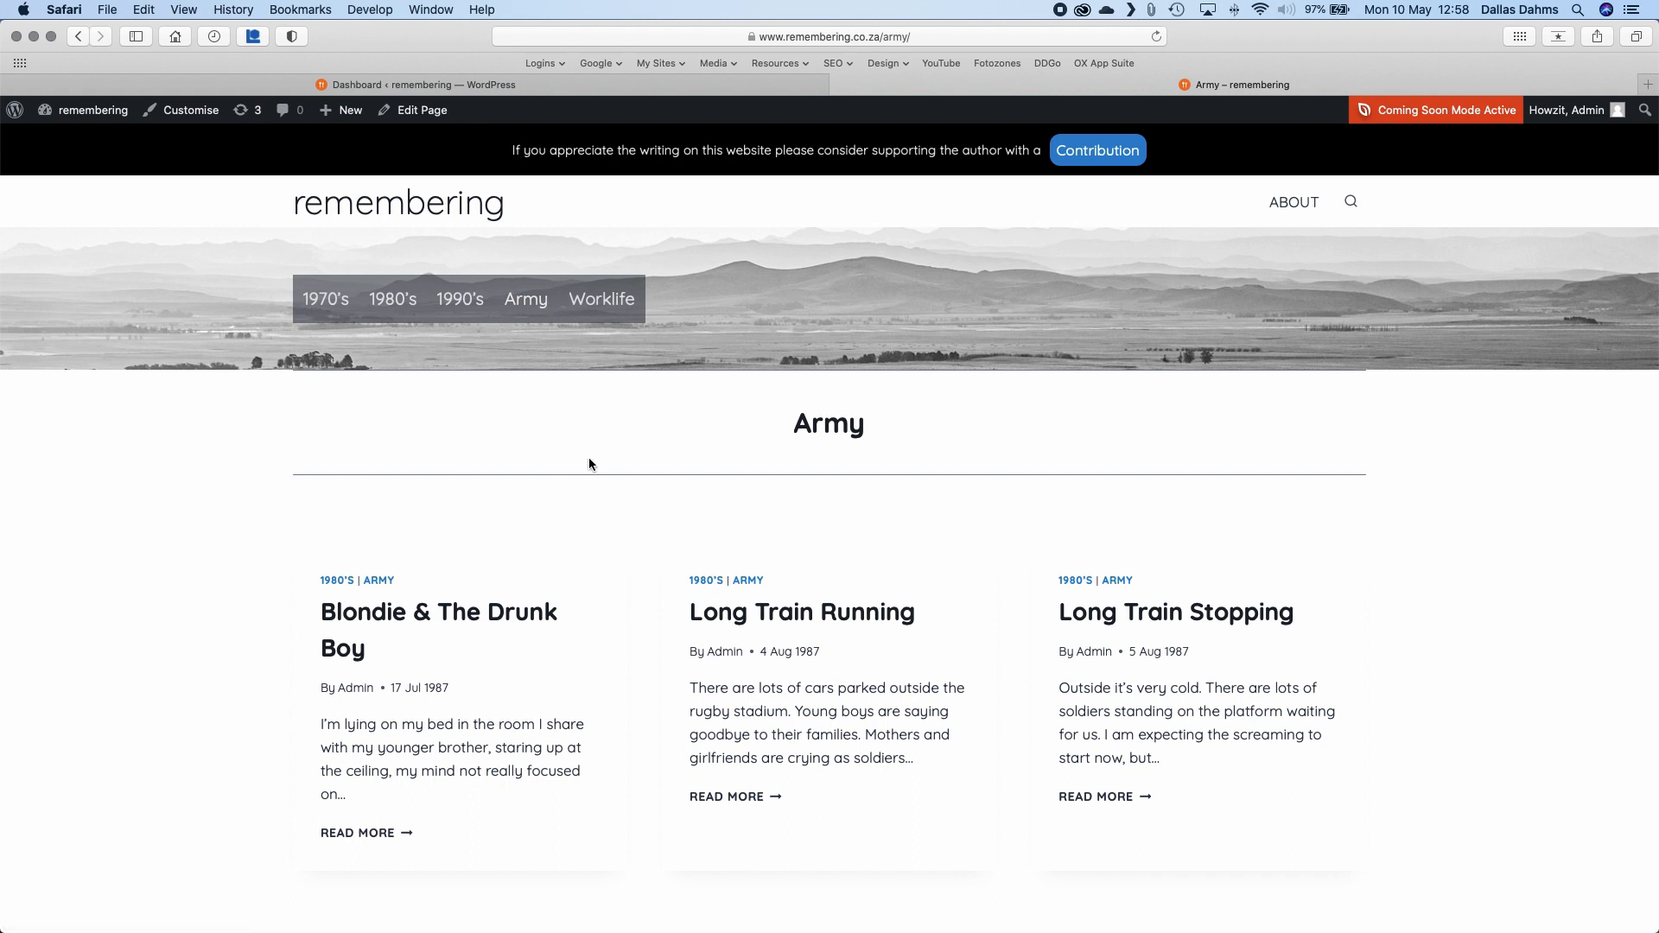
left_click(525, 302)
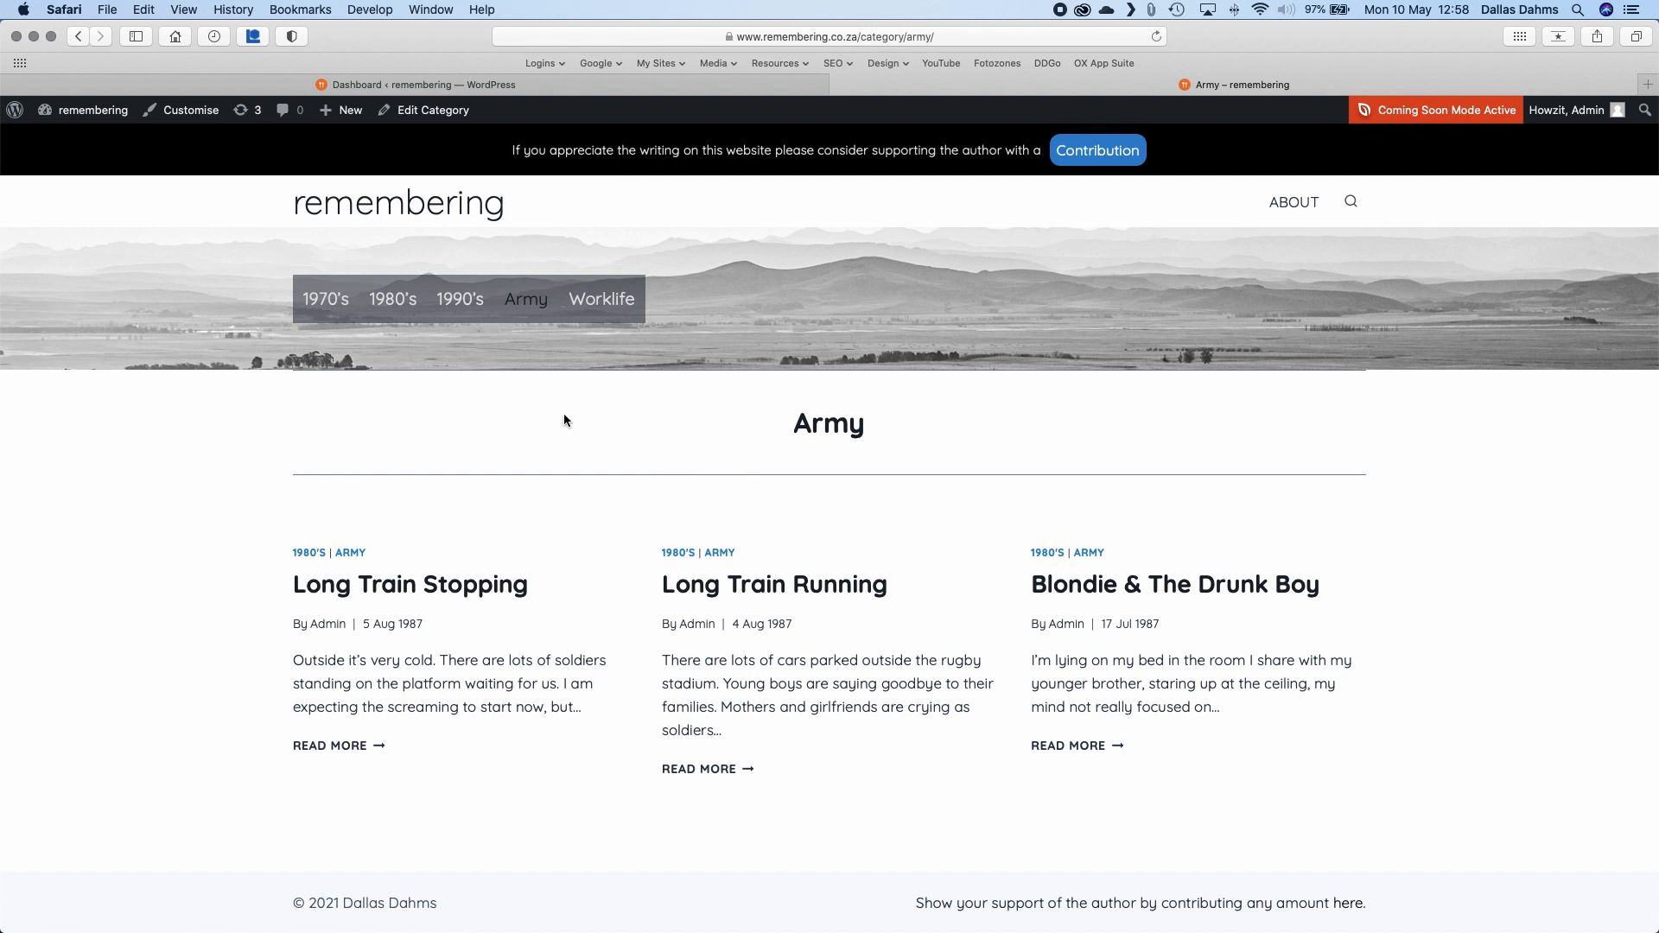
- Remove the Army category item from the Epoch Menu in the site customiser
left_click(180, 112)
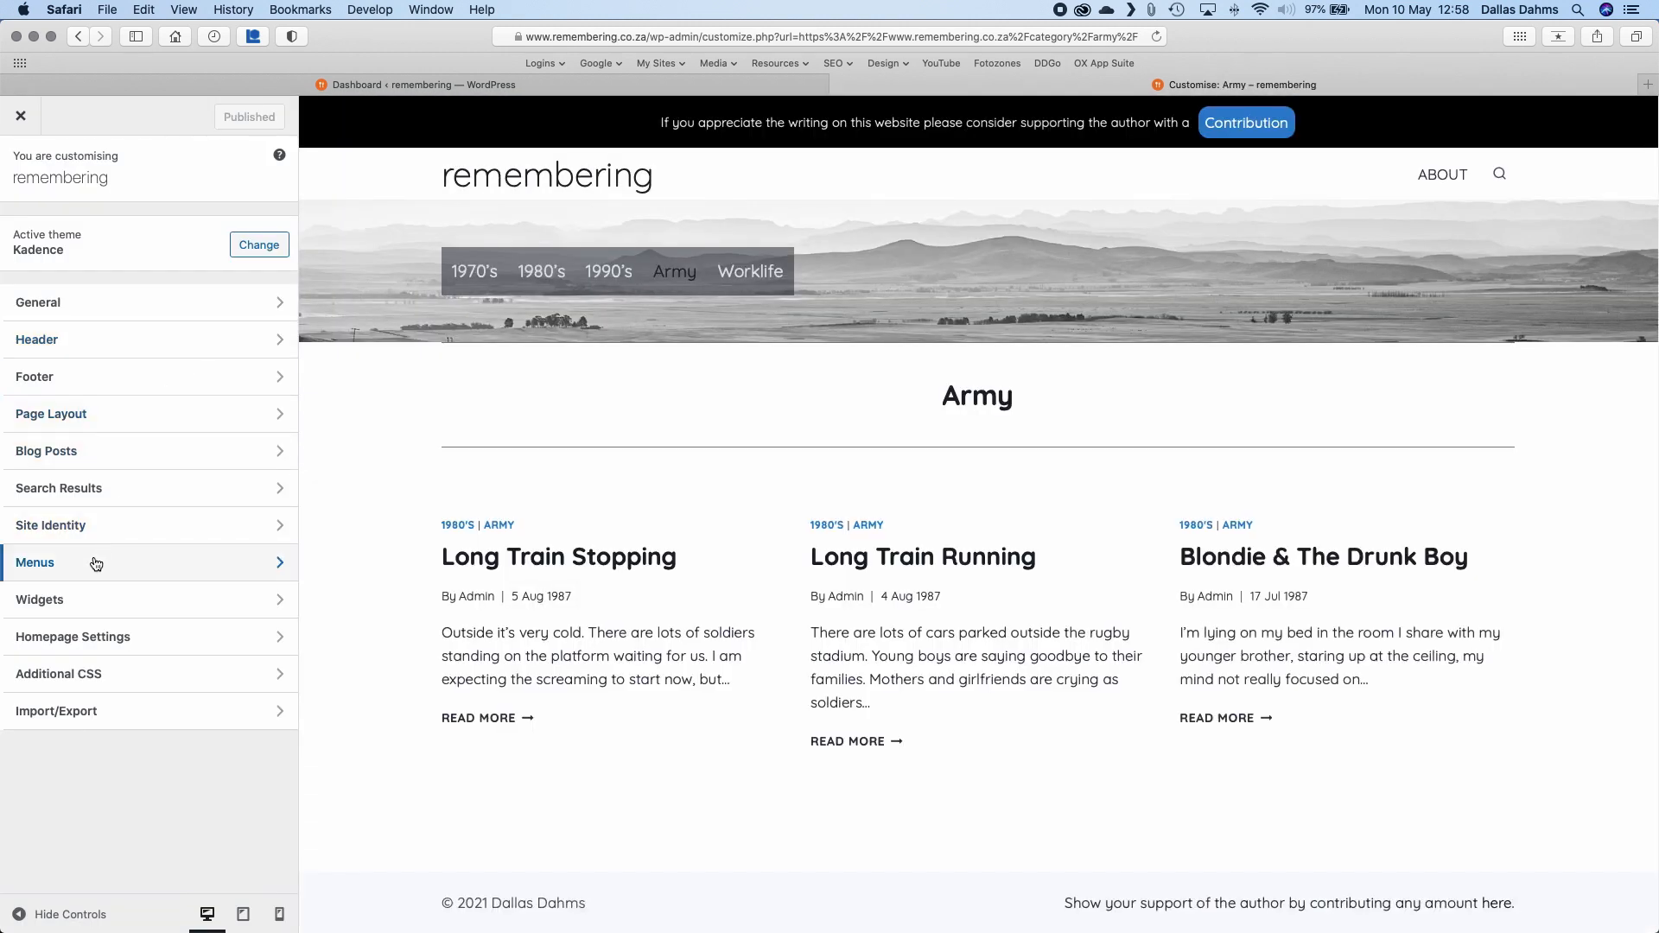
left_click(96, 563)
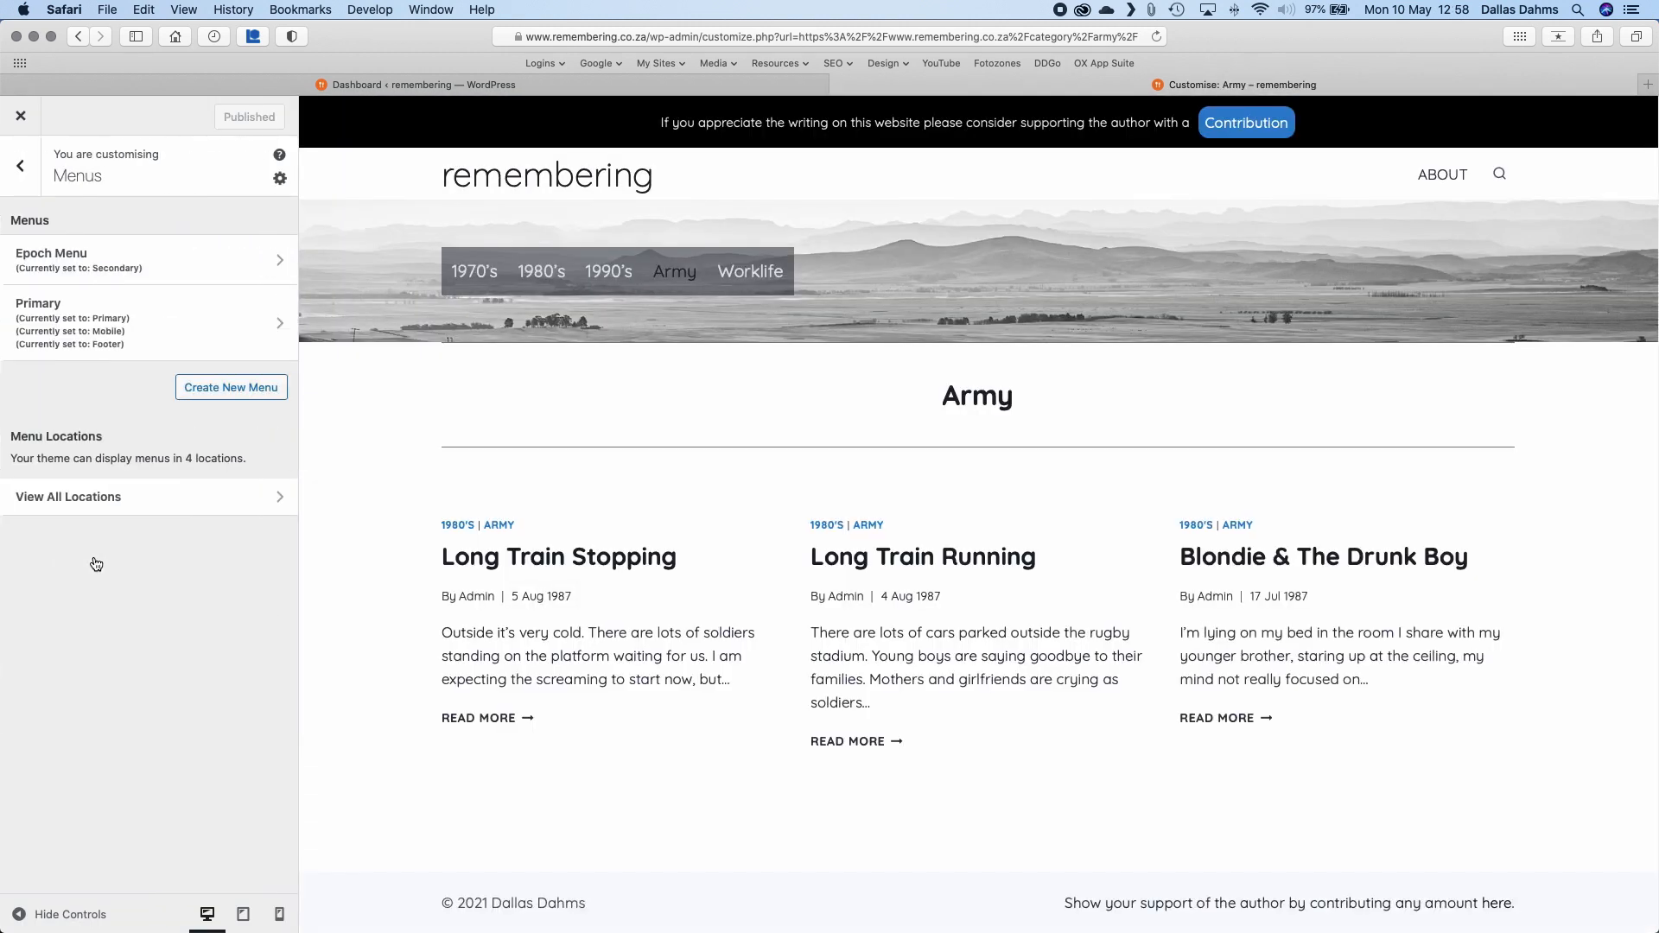
left_click(128, 262)
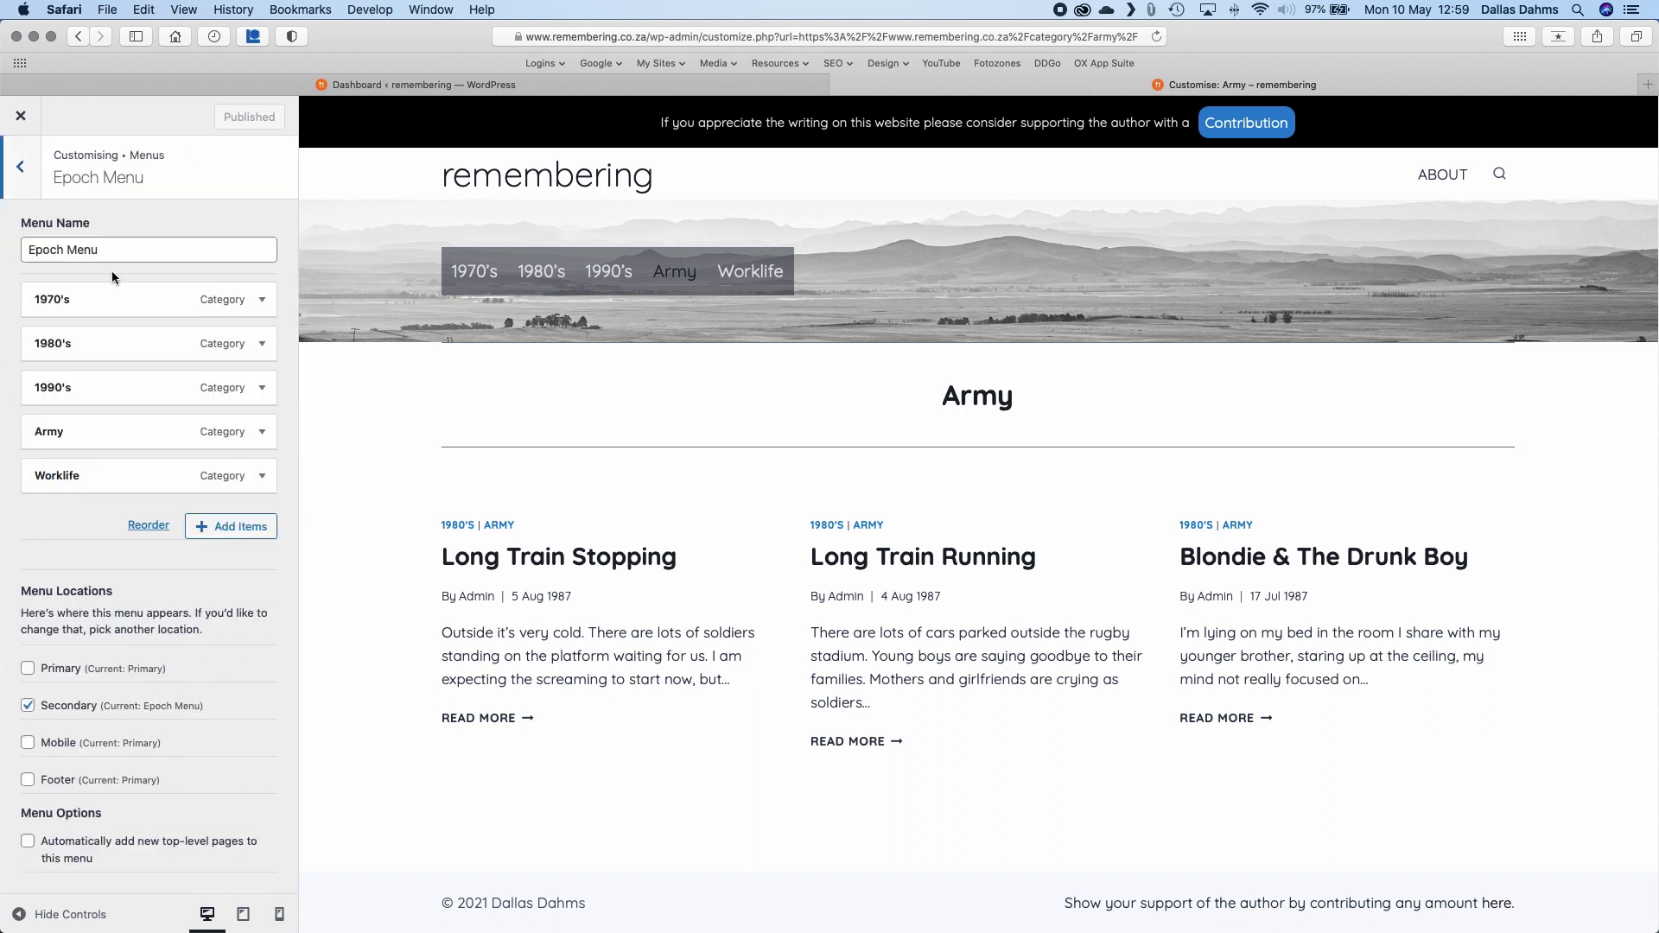
left_click(254, 437)
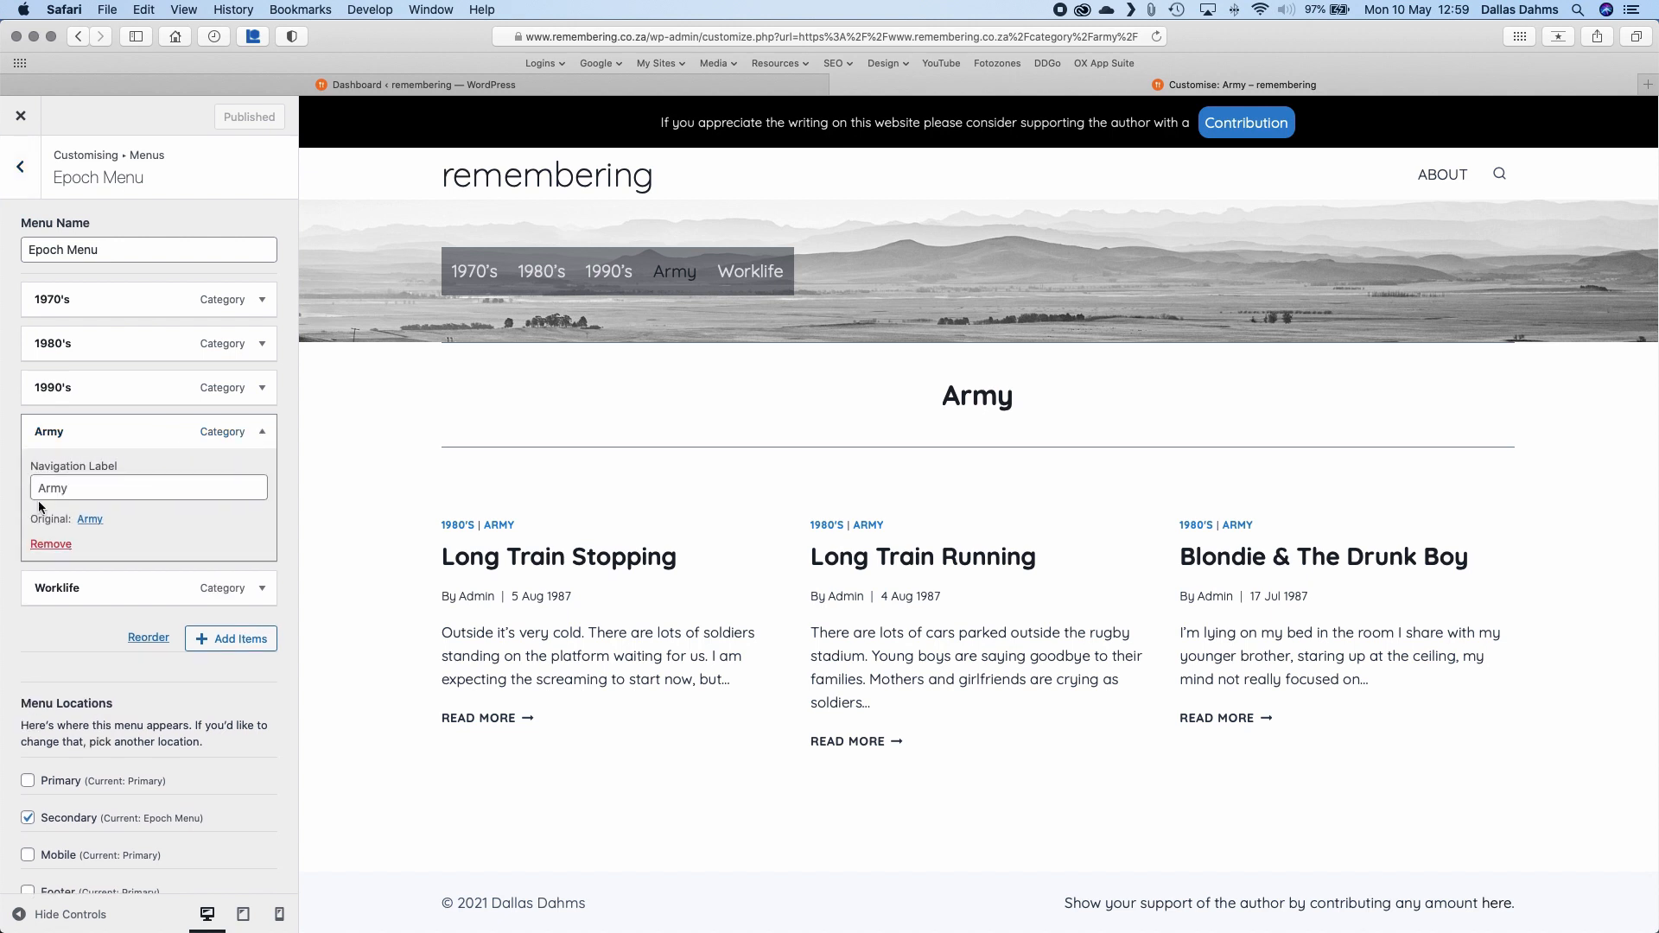
left_click(49, 544)
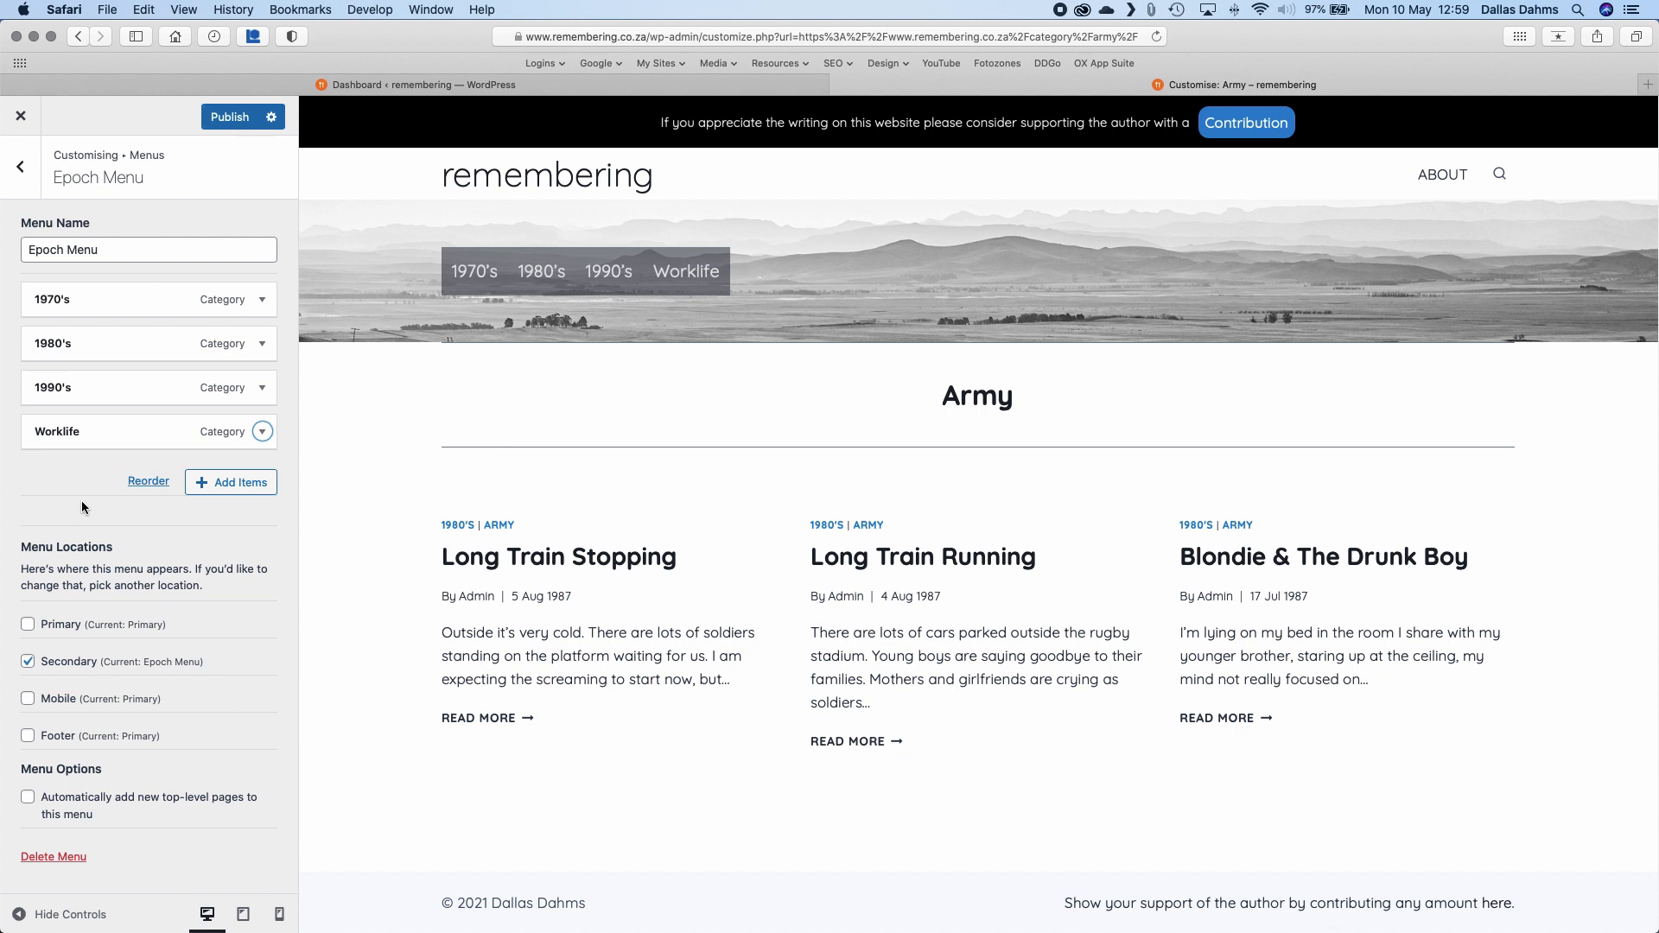
- Add the Army page to the Epoch Menu between 1990's and Worklife, and publish the menu changes
left_click(227, 482)
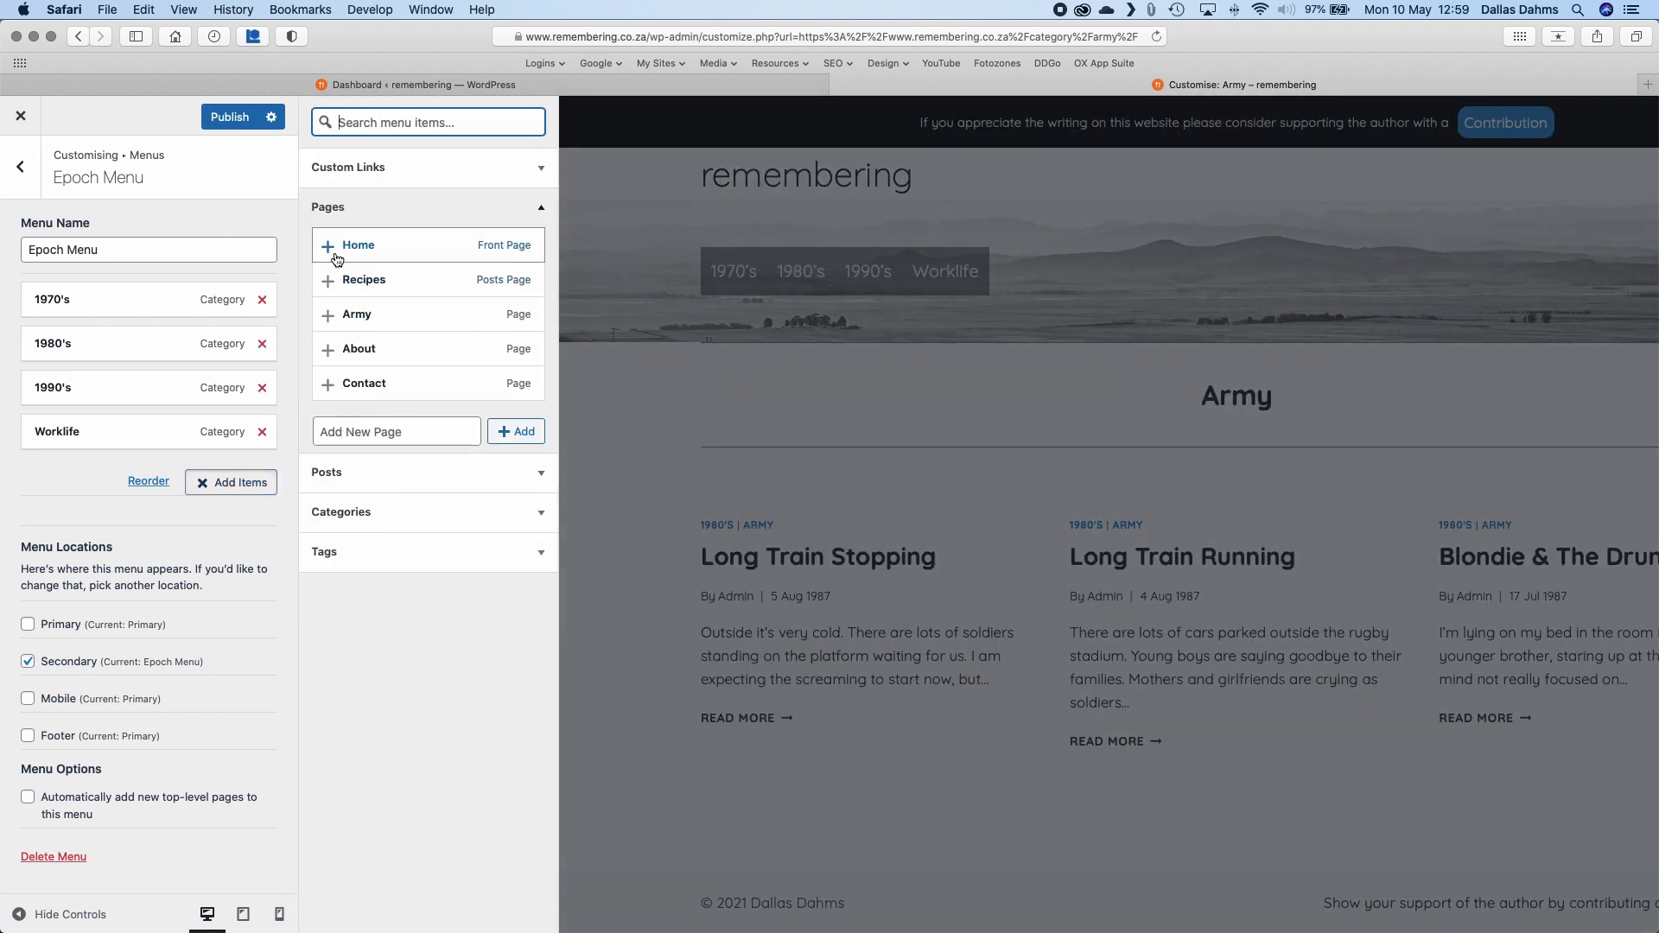
left_click(329, 318)
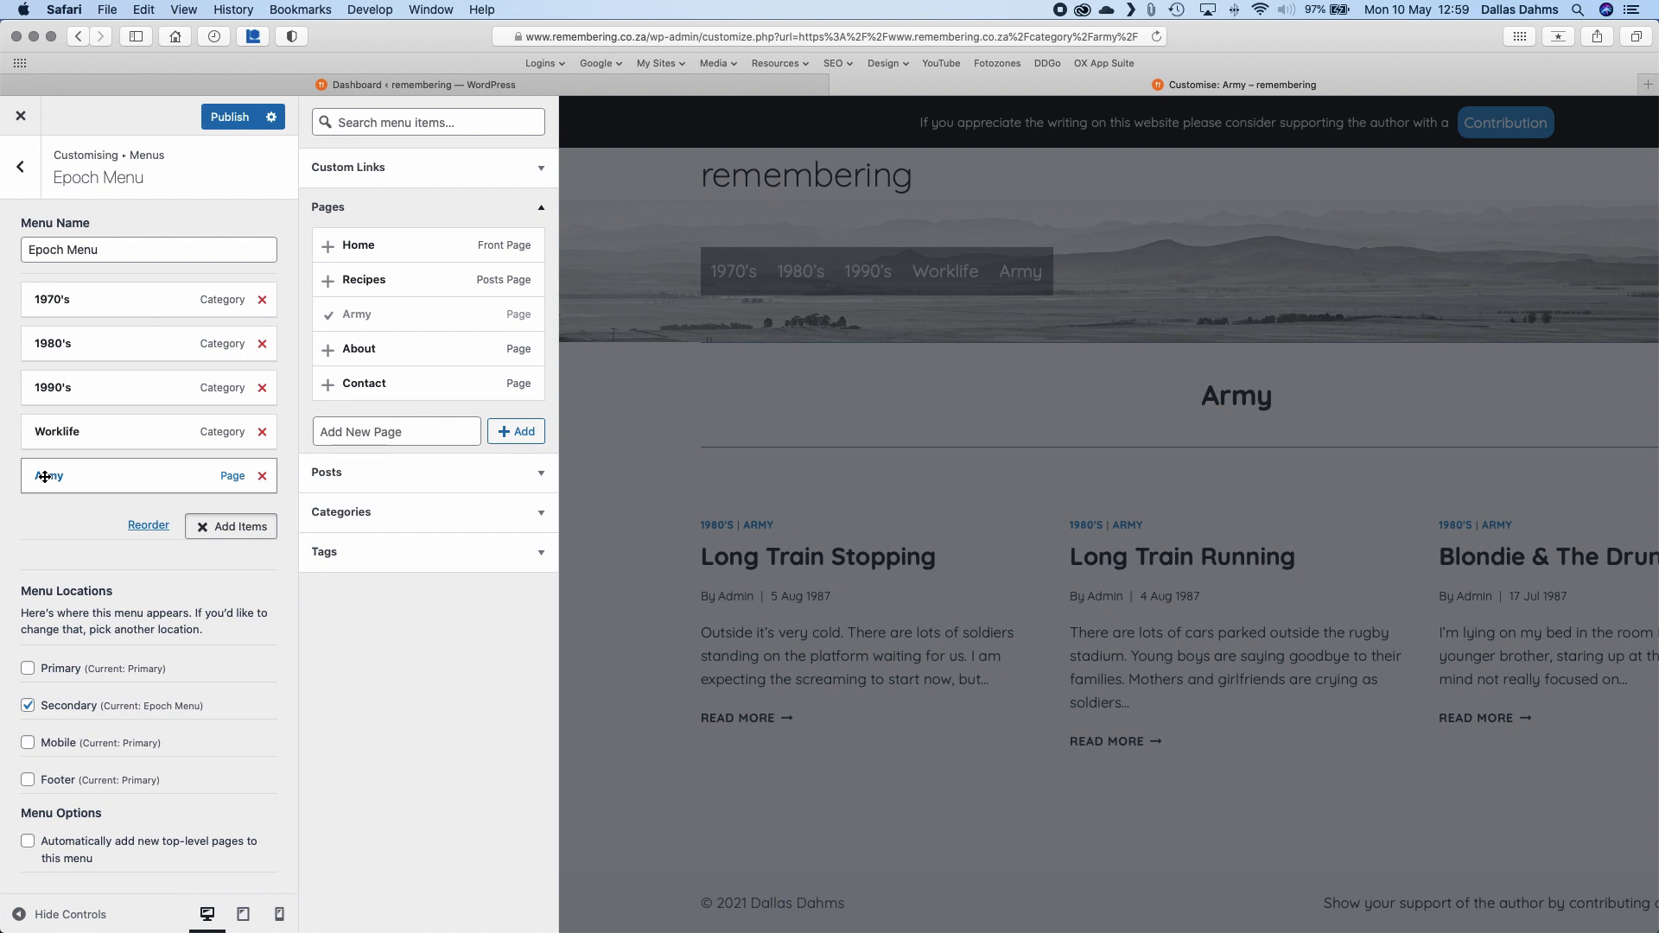
mouse_move(43, 438)
left_mouse_down()
mouse_move(37, 412)
mouse_move(33, 433)
left_mouse_up()
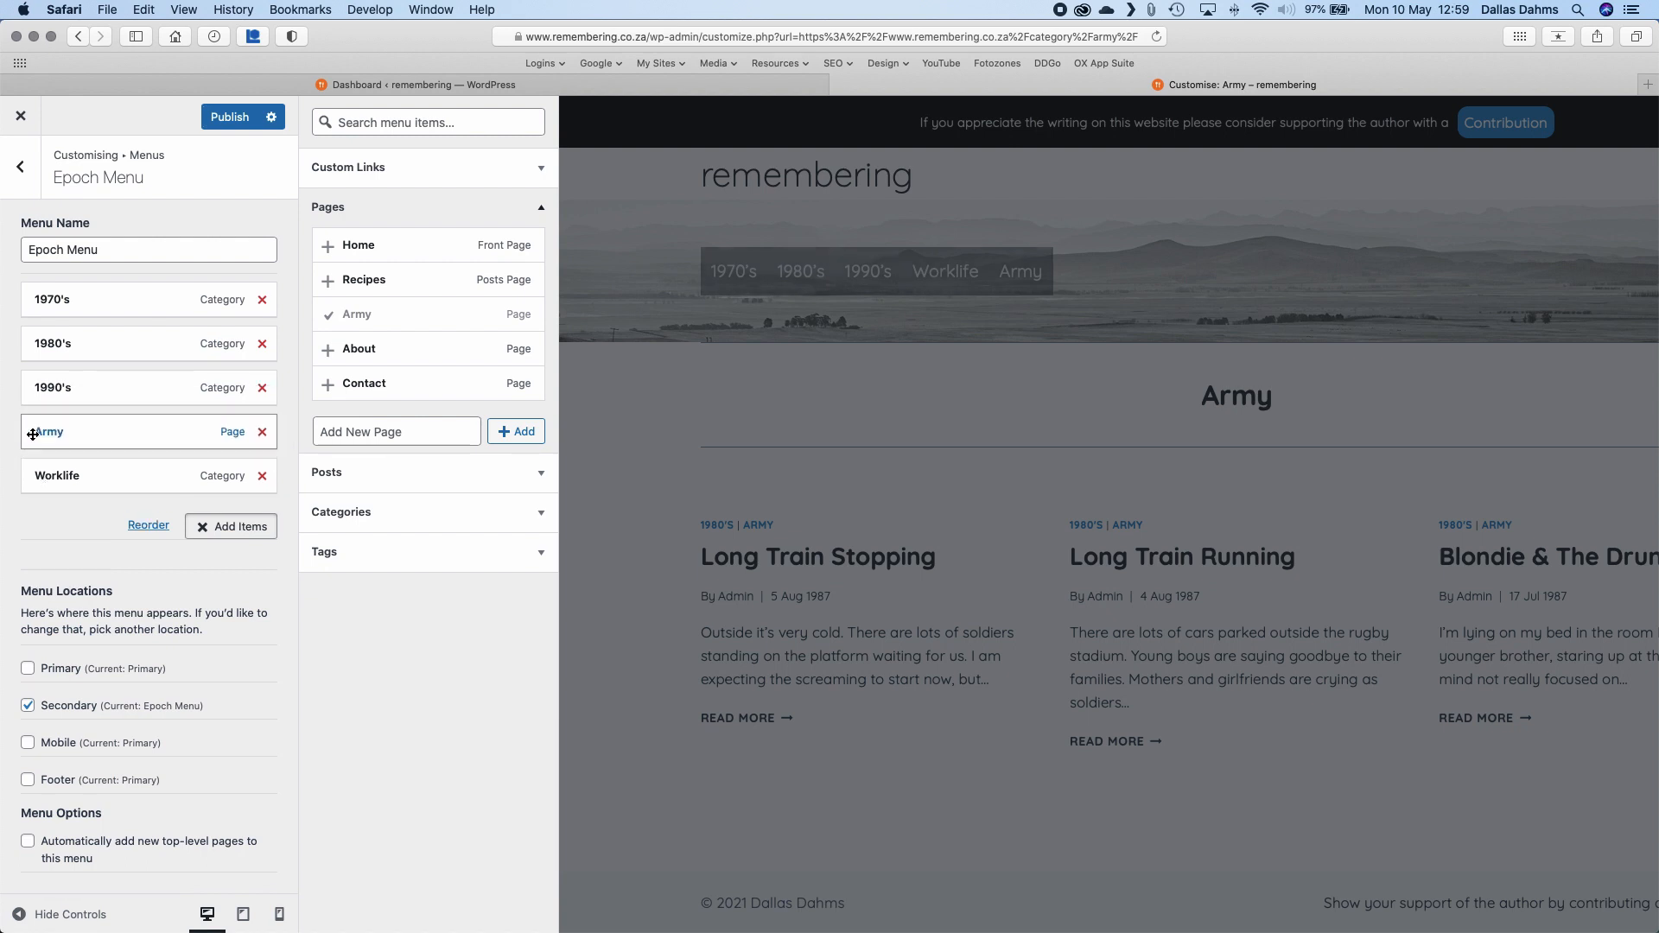
left_click(226, 121)
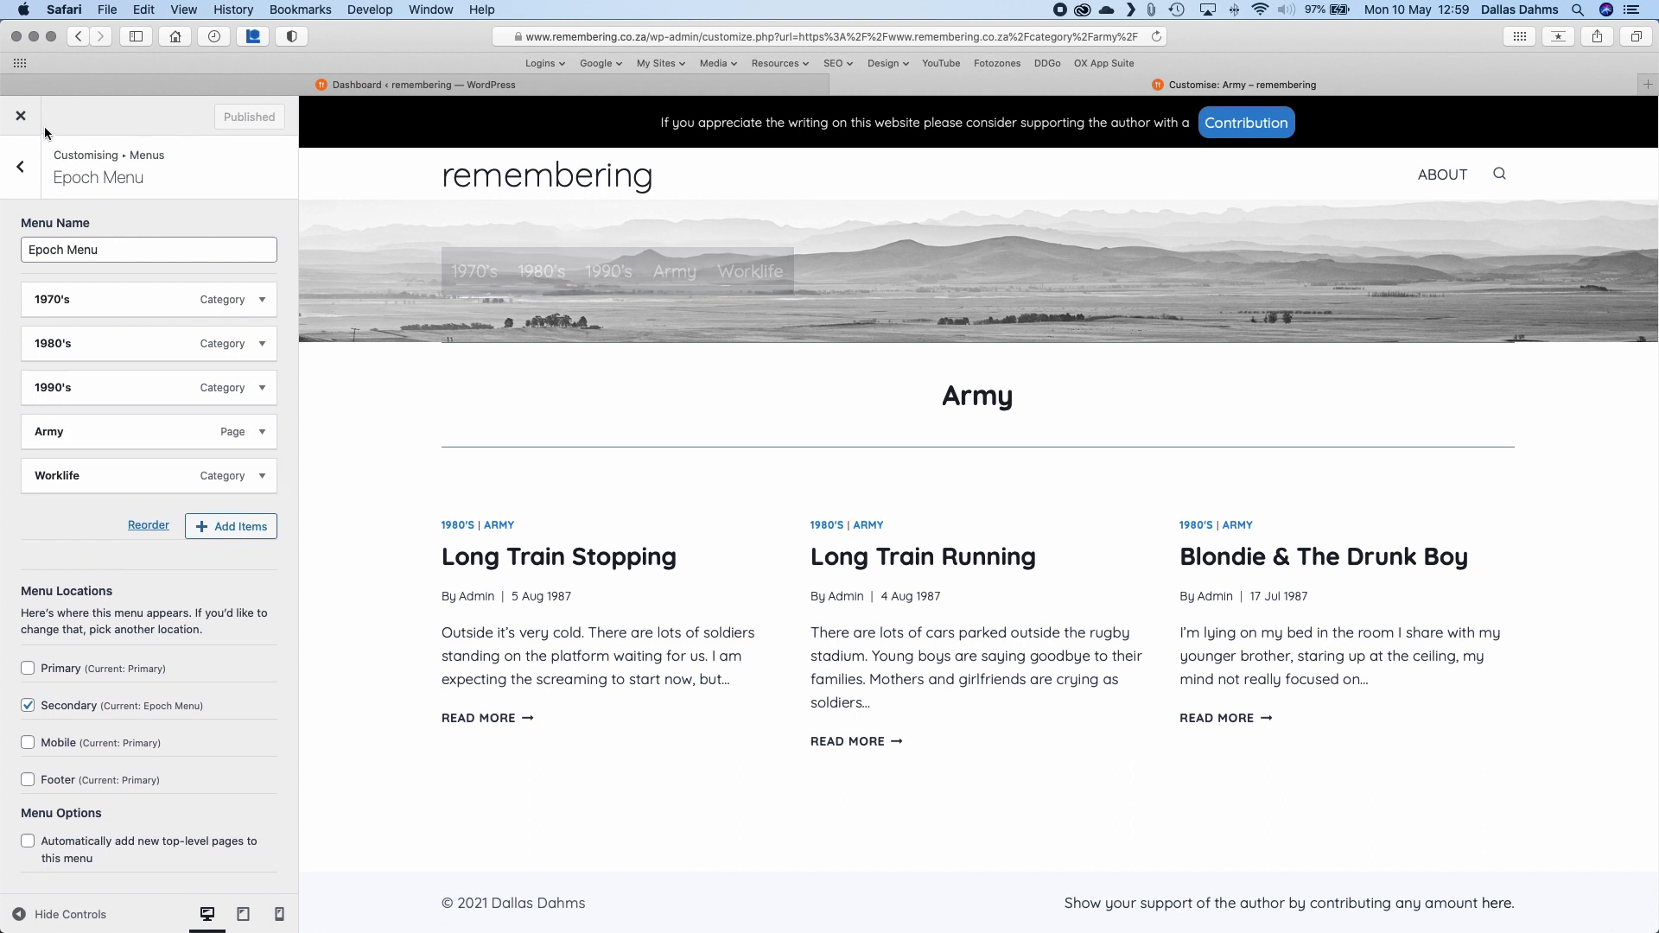
left_click(16, 118)
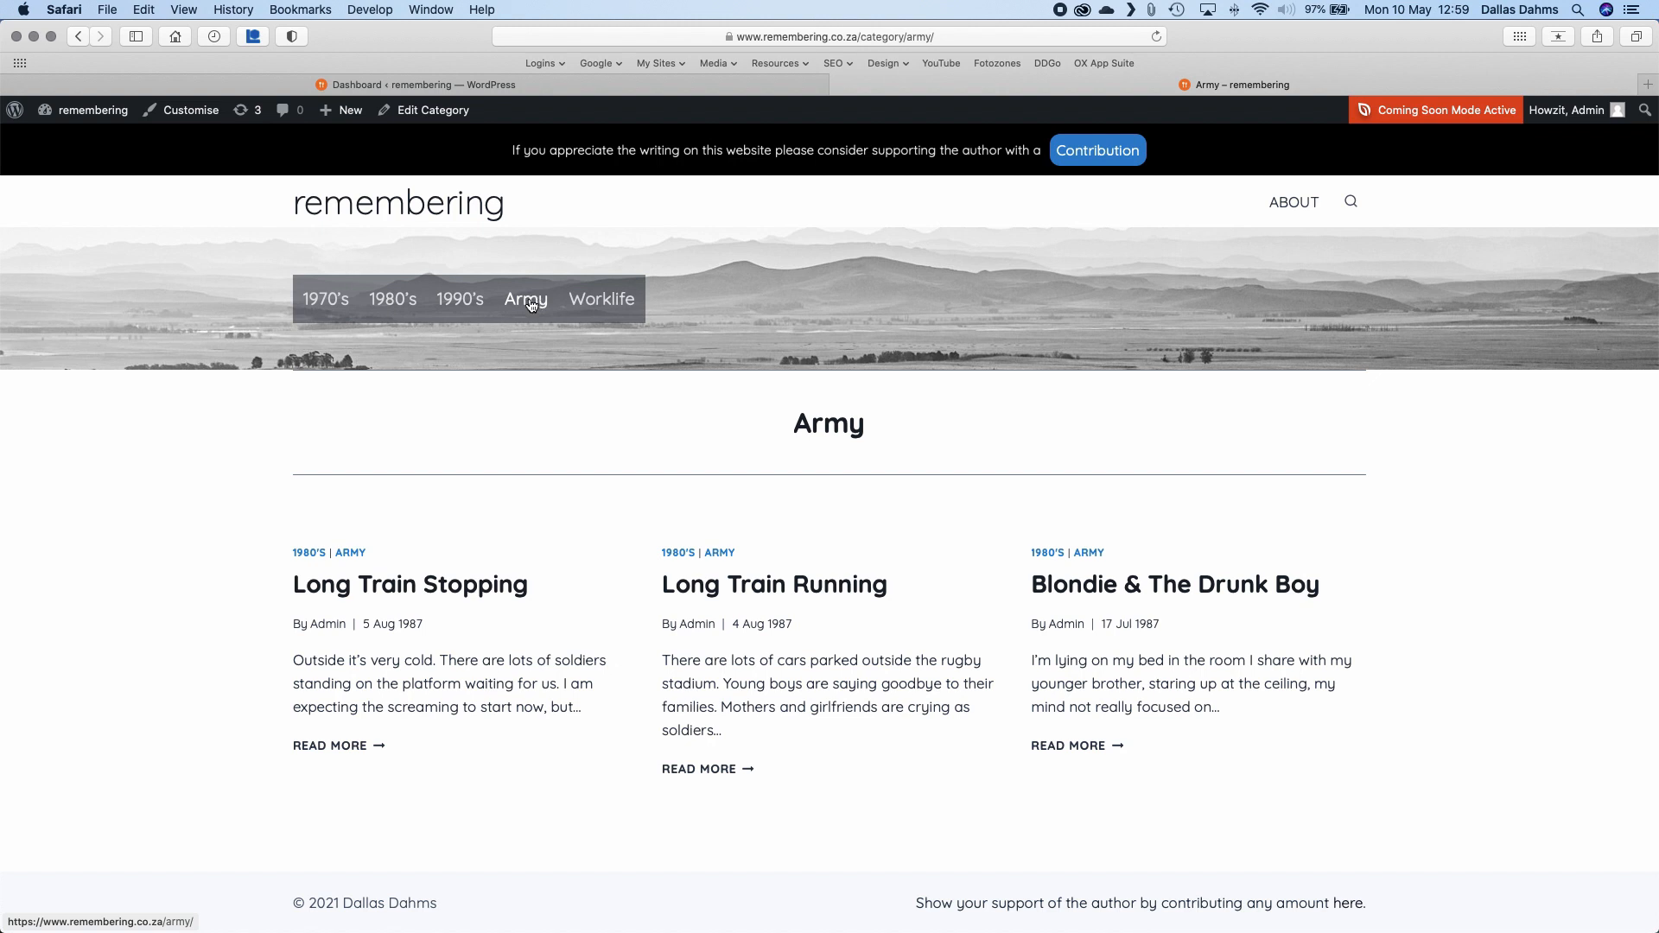
- Check the Army link in the site navigation, and open the Army category archive from the first post's category label
left_click(531, 304)
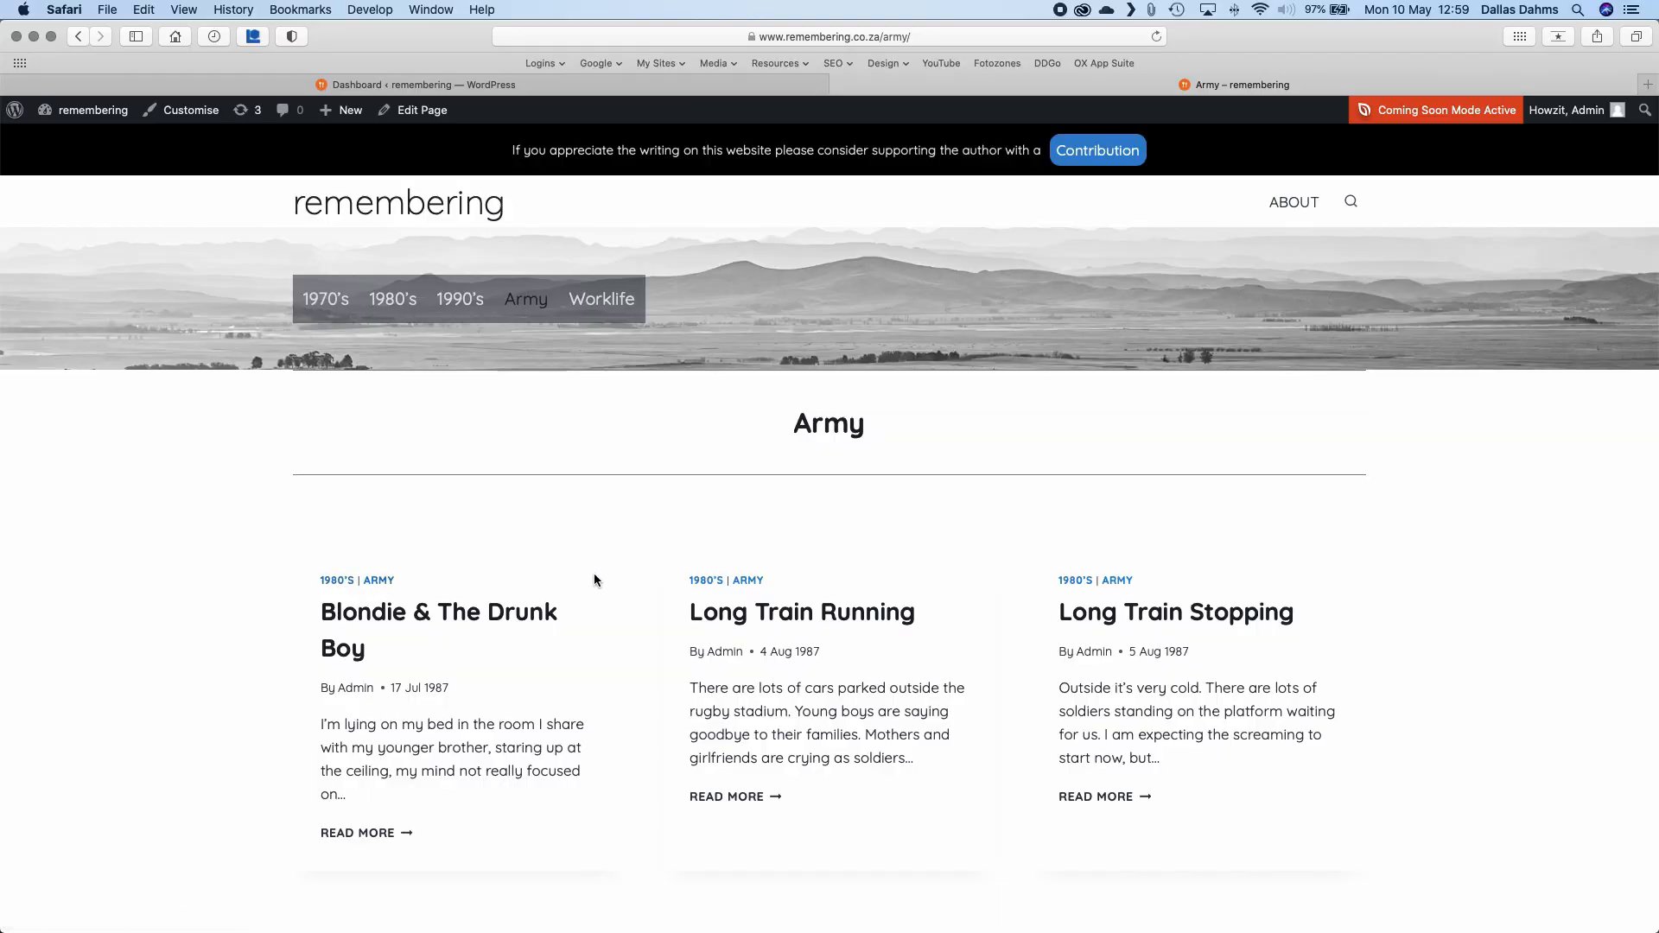
left_click(375, 584)
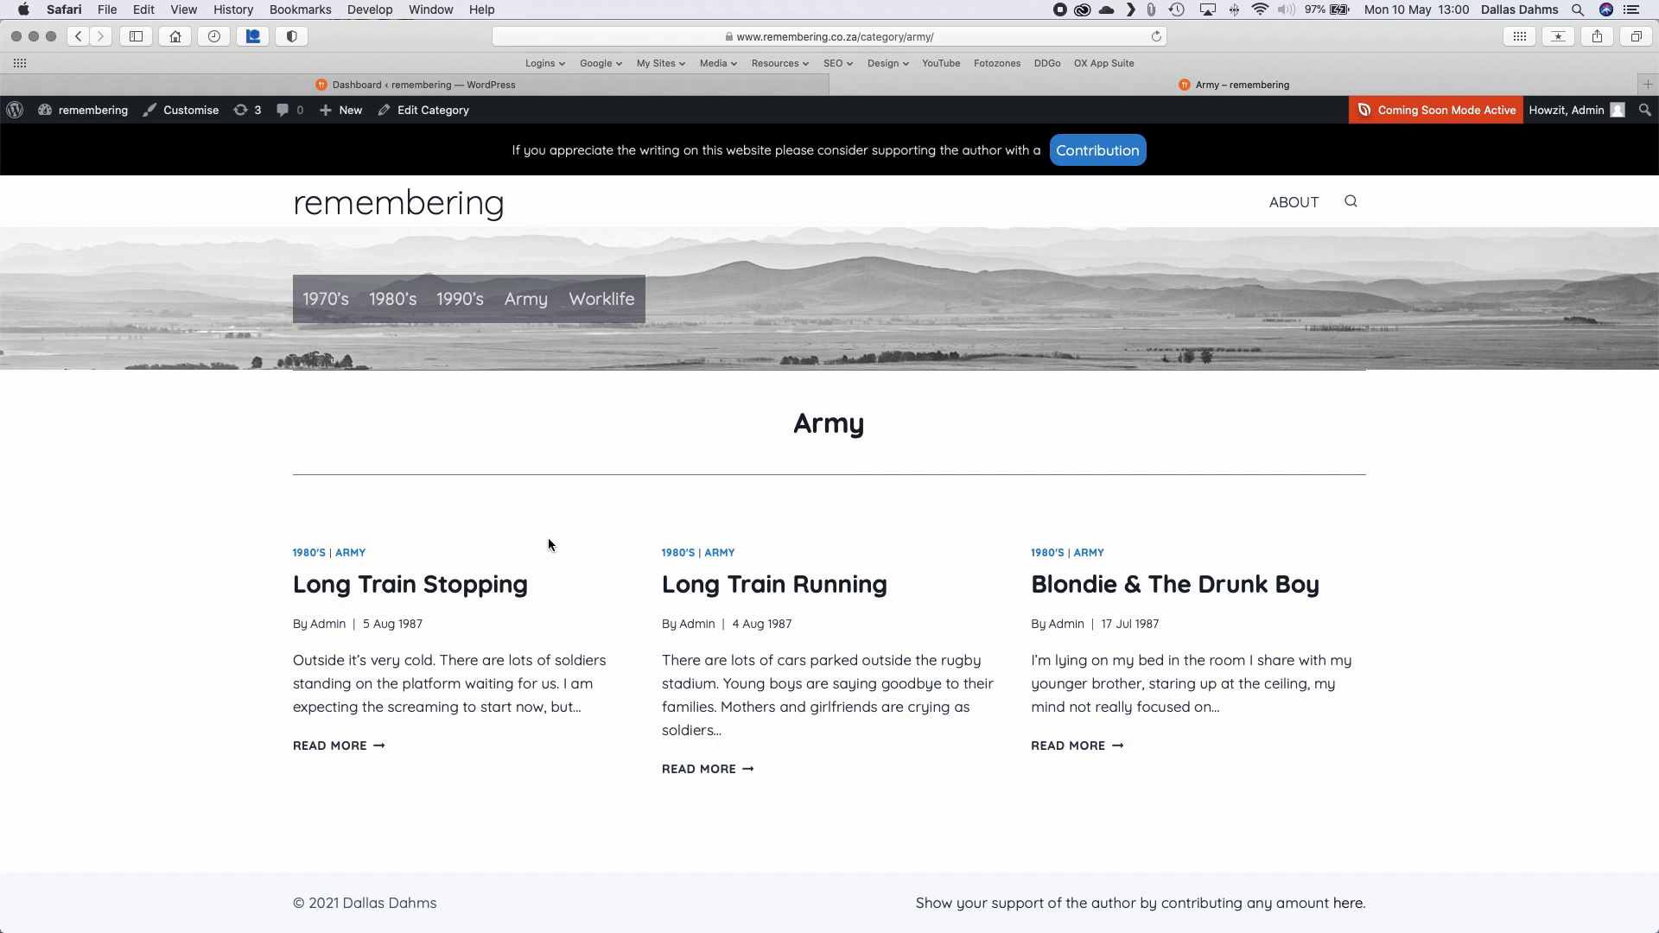
- Hide the Categories element of the post items in the site customiser's blog post Archive Layout
left_click(168, 114)
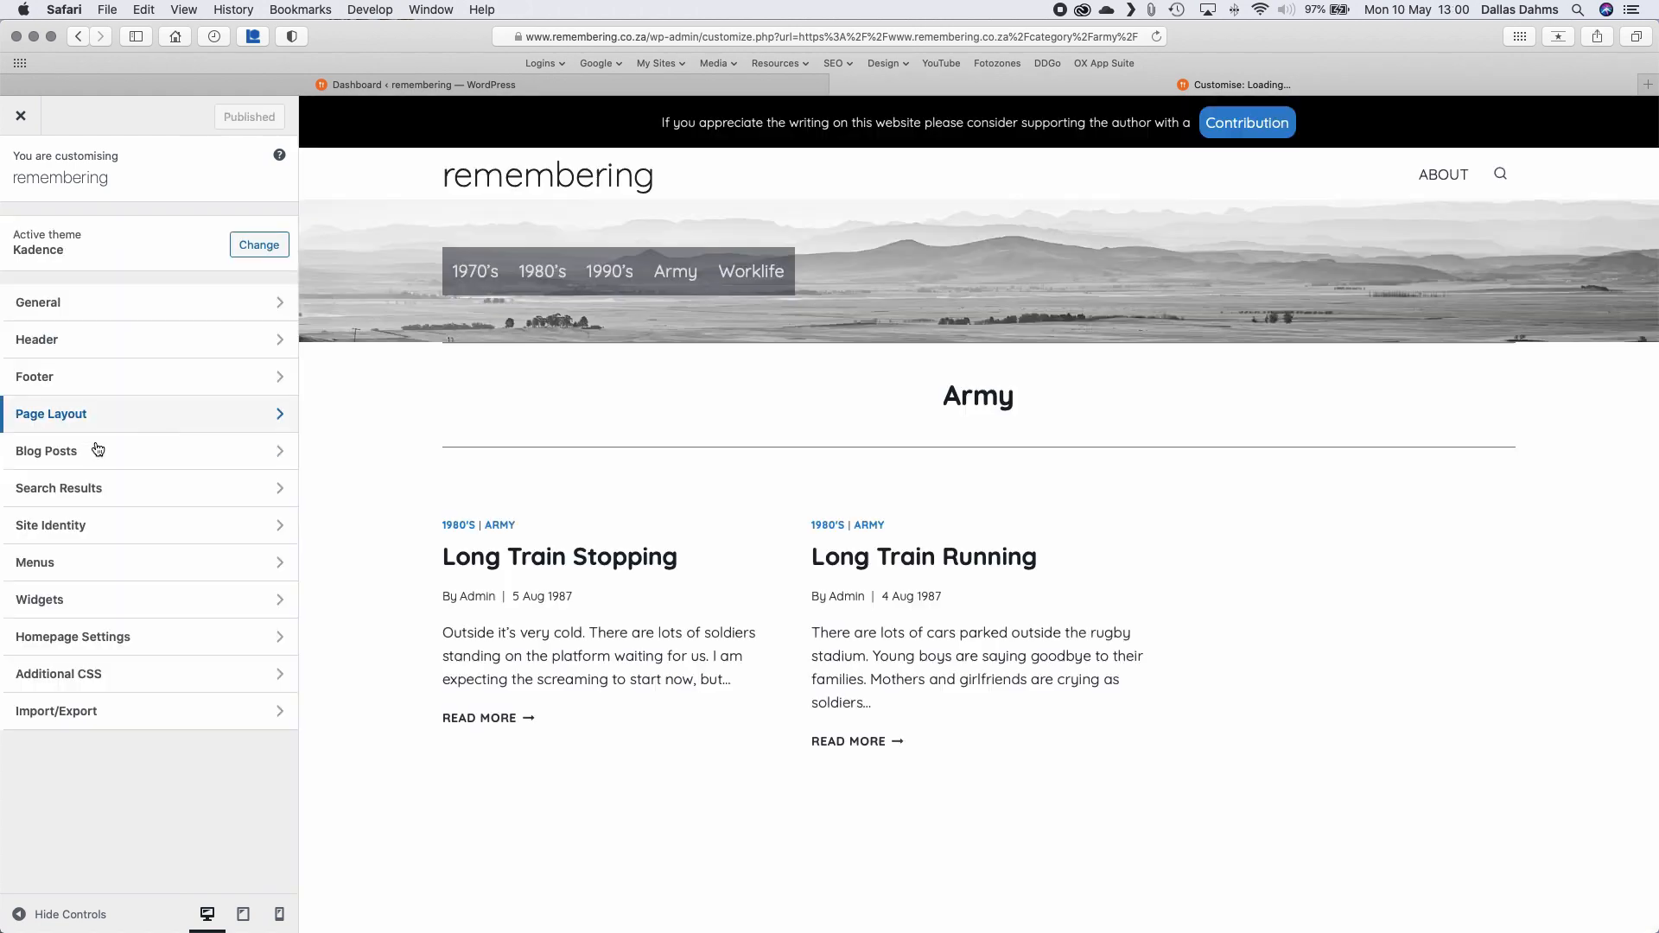
left_click(98, 448)
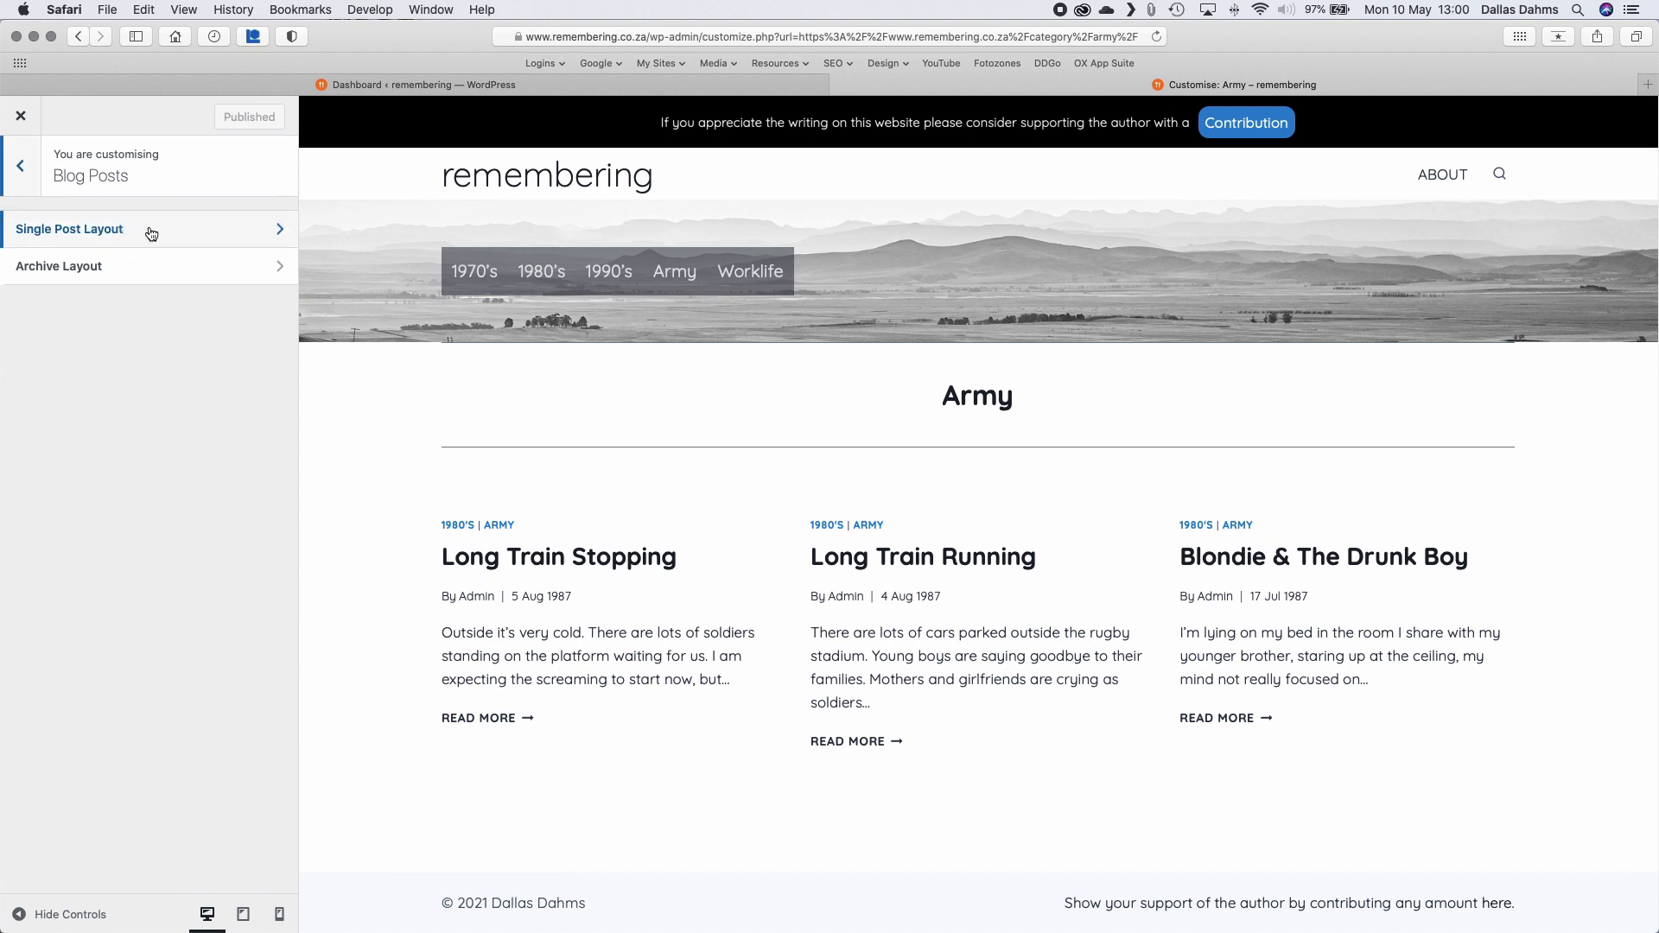
left_click(136, 263)
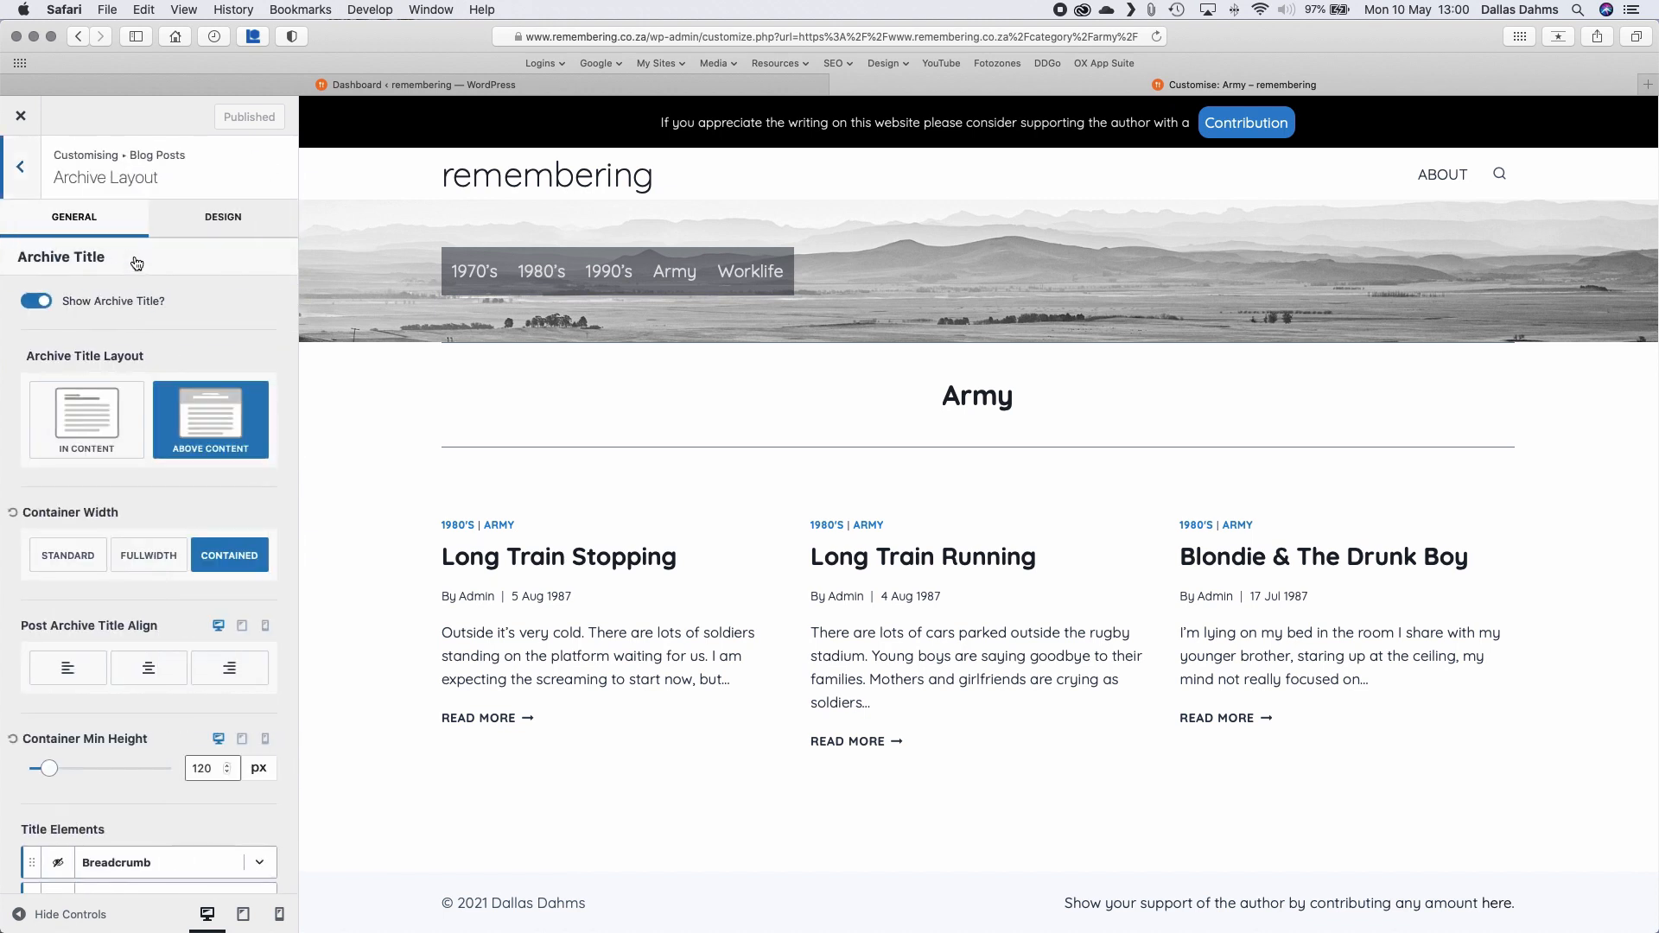
scroll(162, 573, "down", 10)
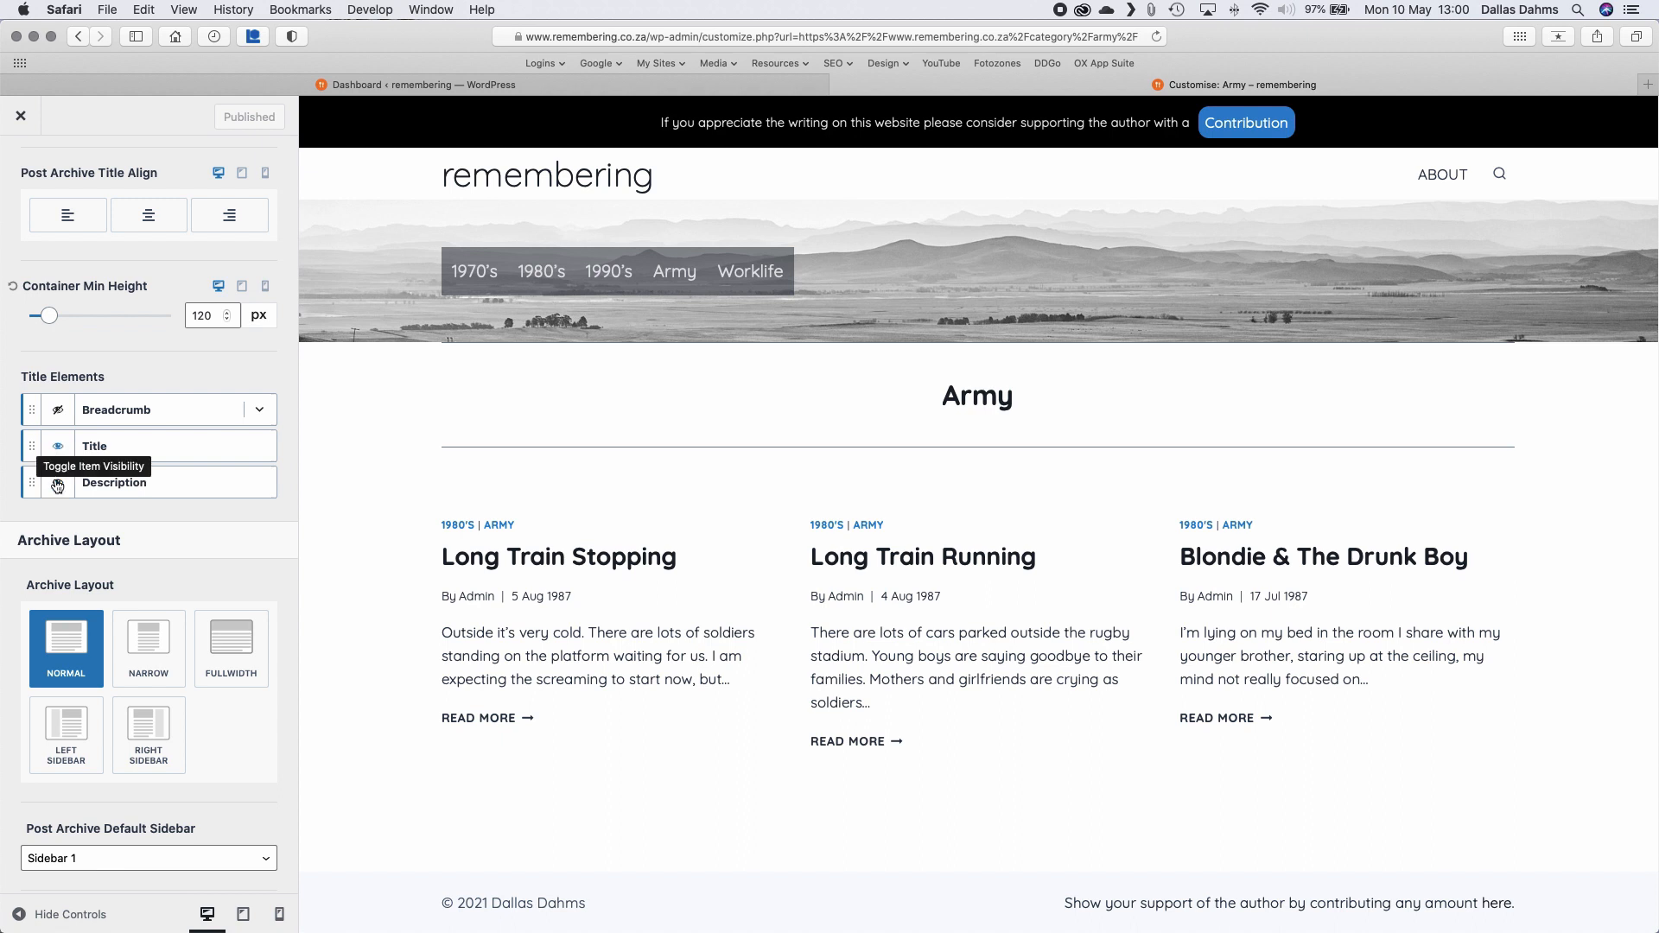
scroll(182, 547, "down", 15)
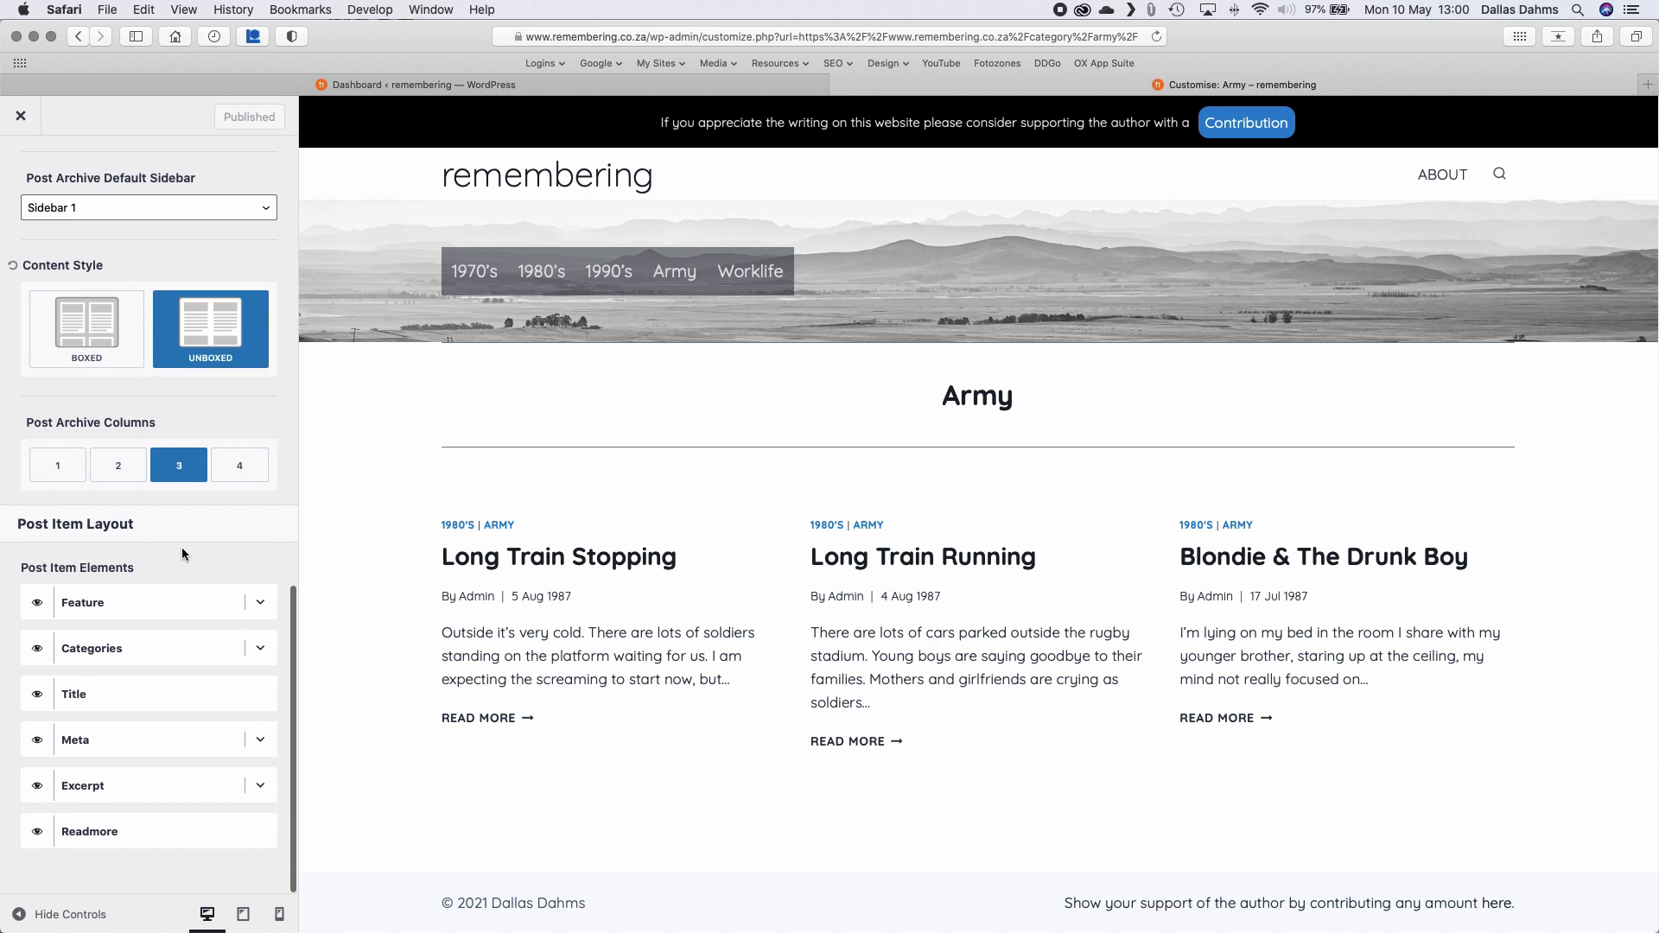
left_click(260, 651)
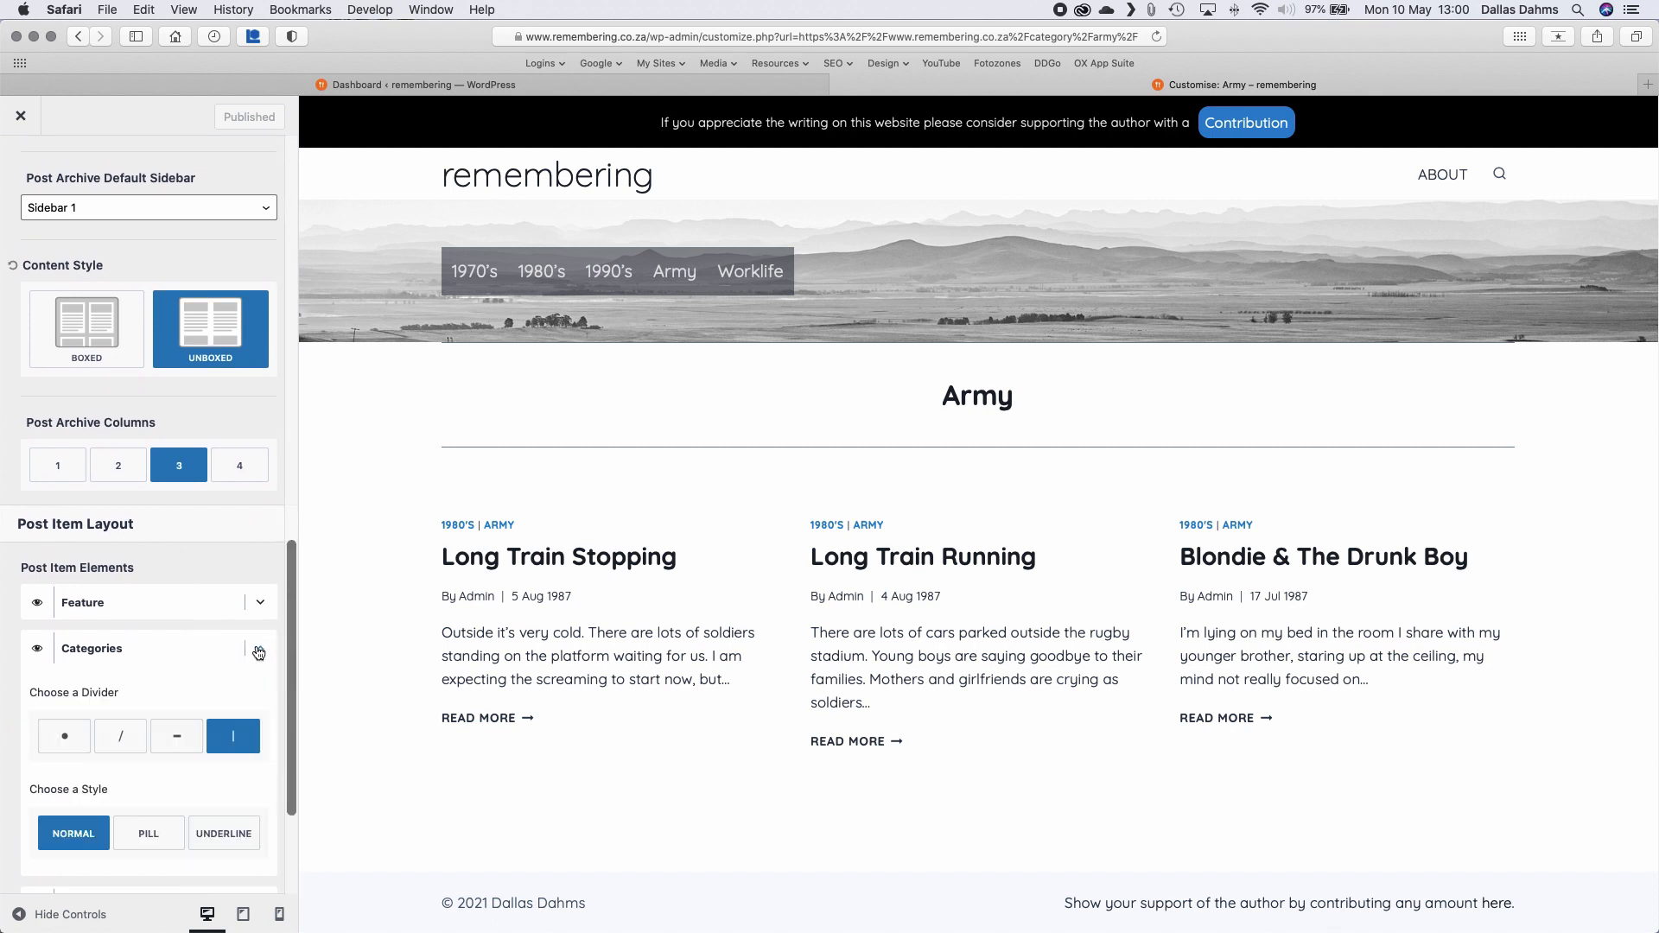
scroll(227, 739, "down", 2)
scroll(228, 739, "down", 5)
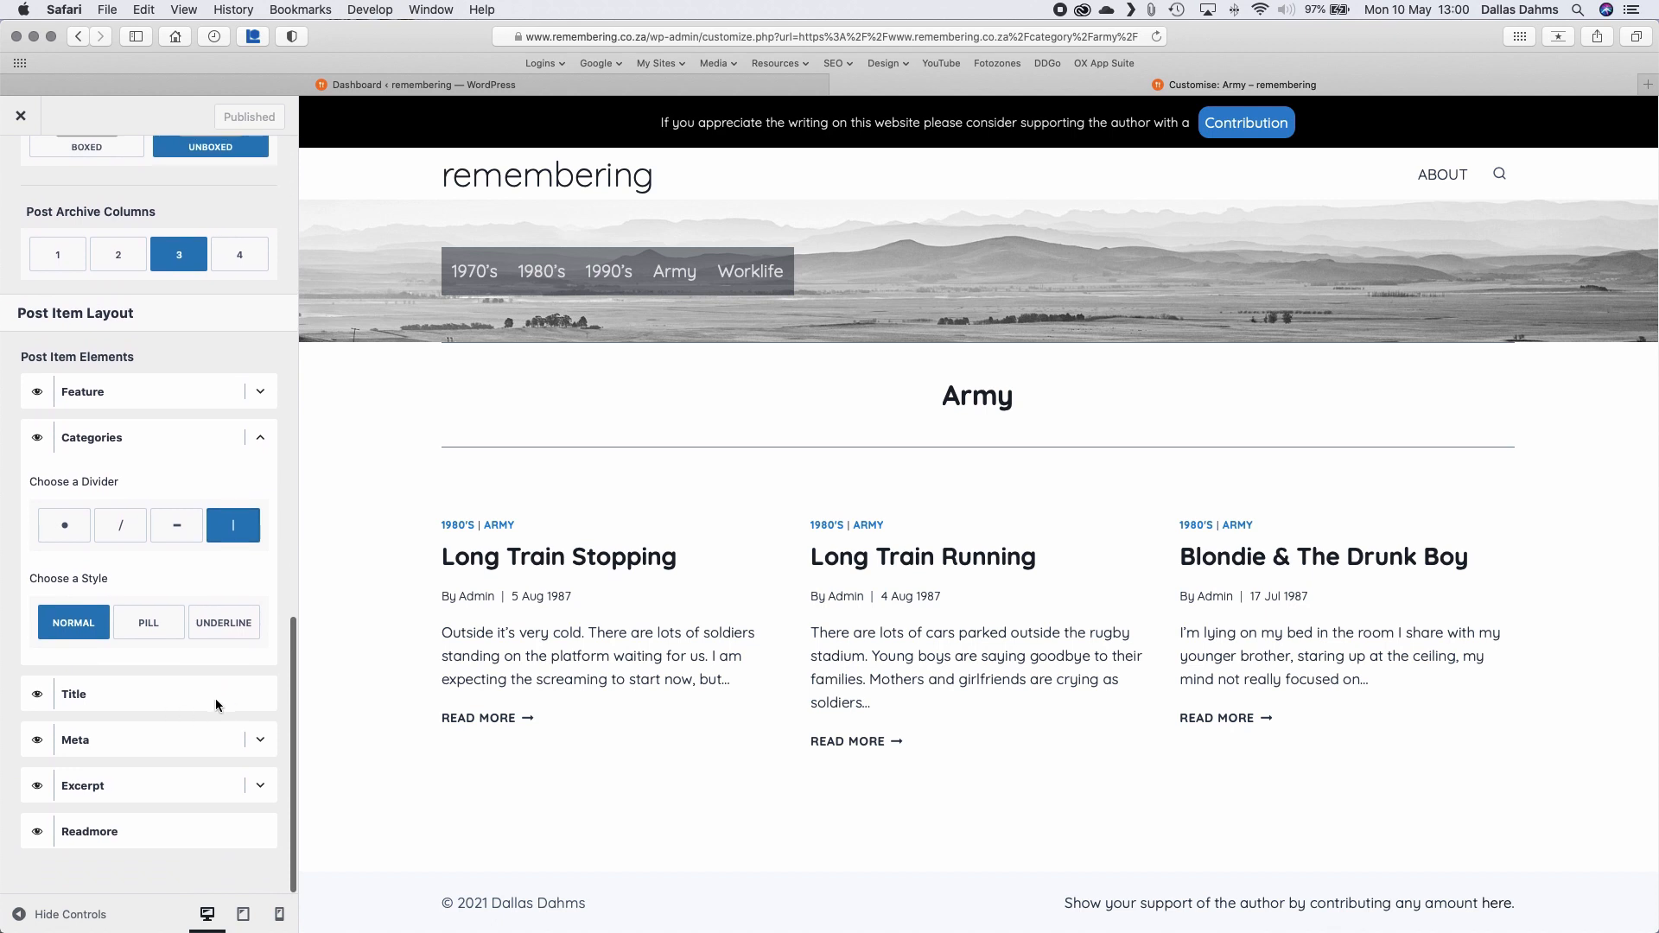
left_click(260, 438)
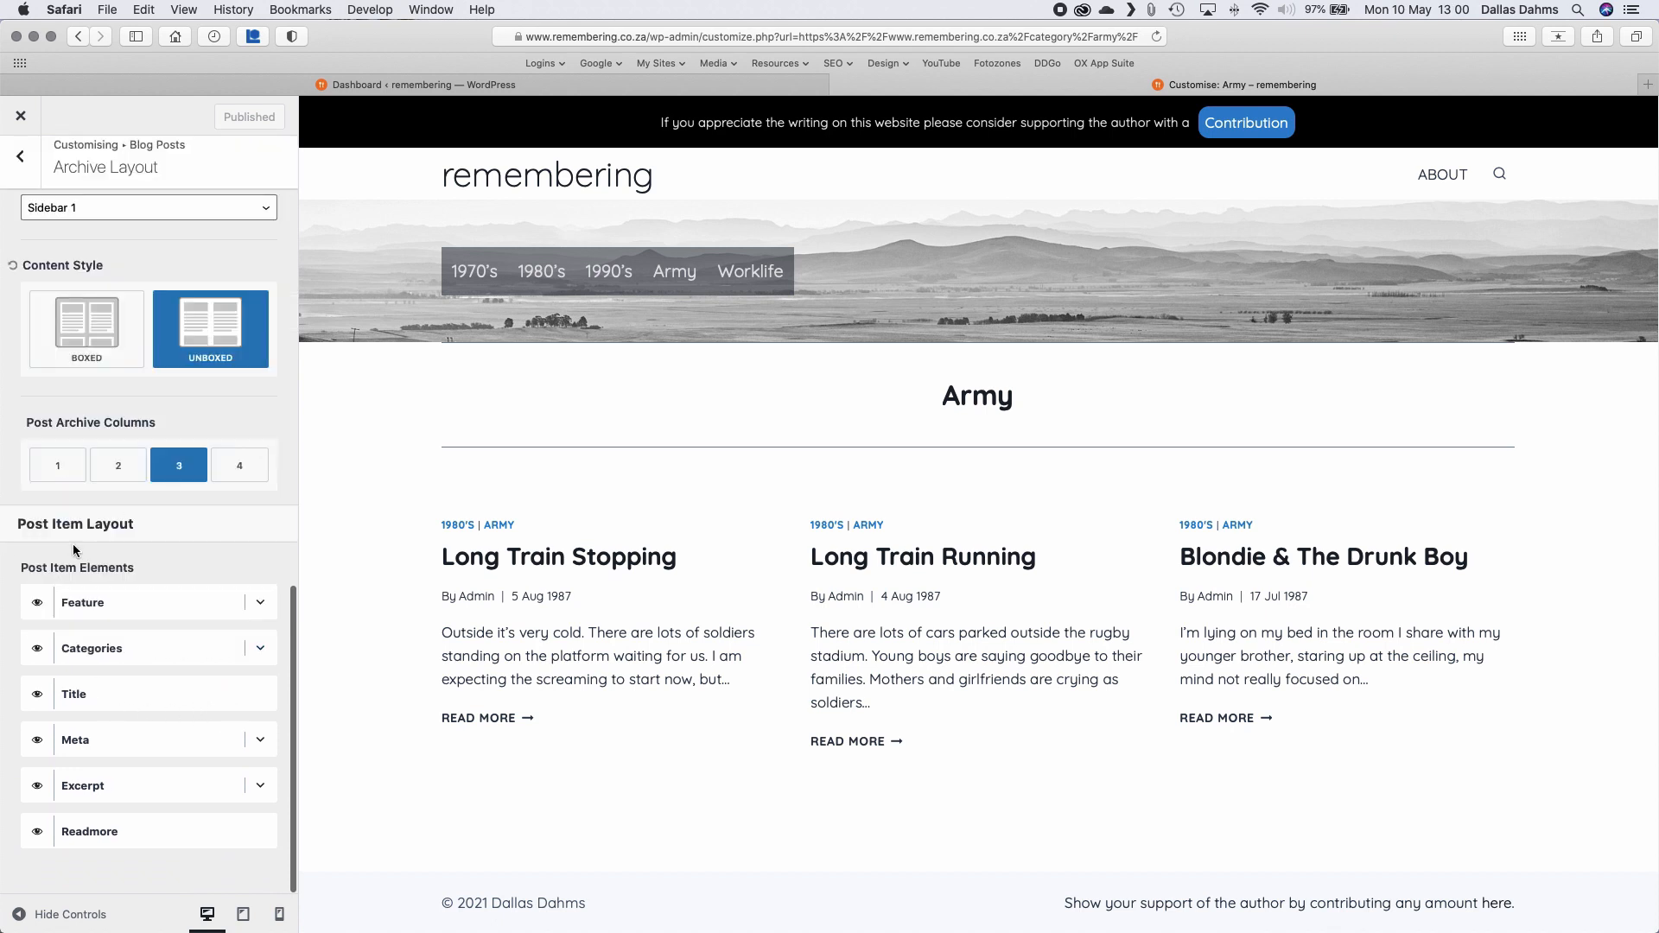
left_click(37, 652)
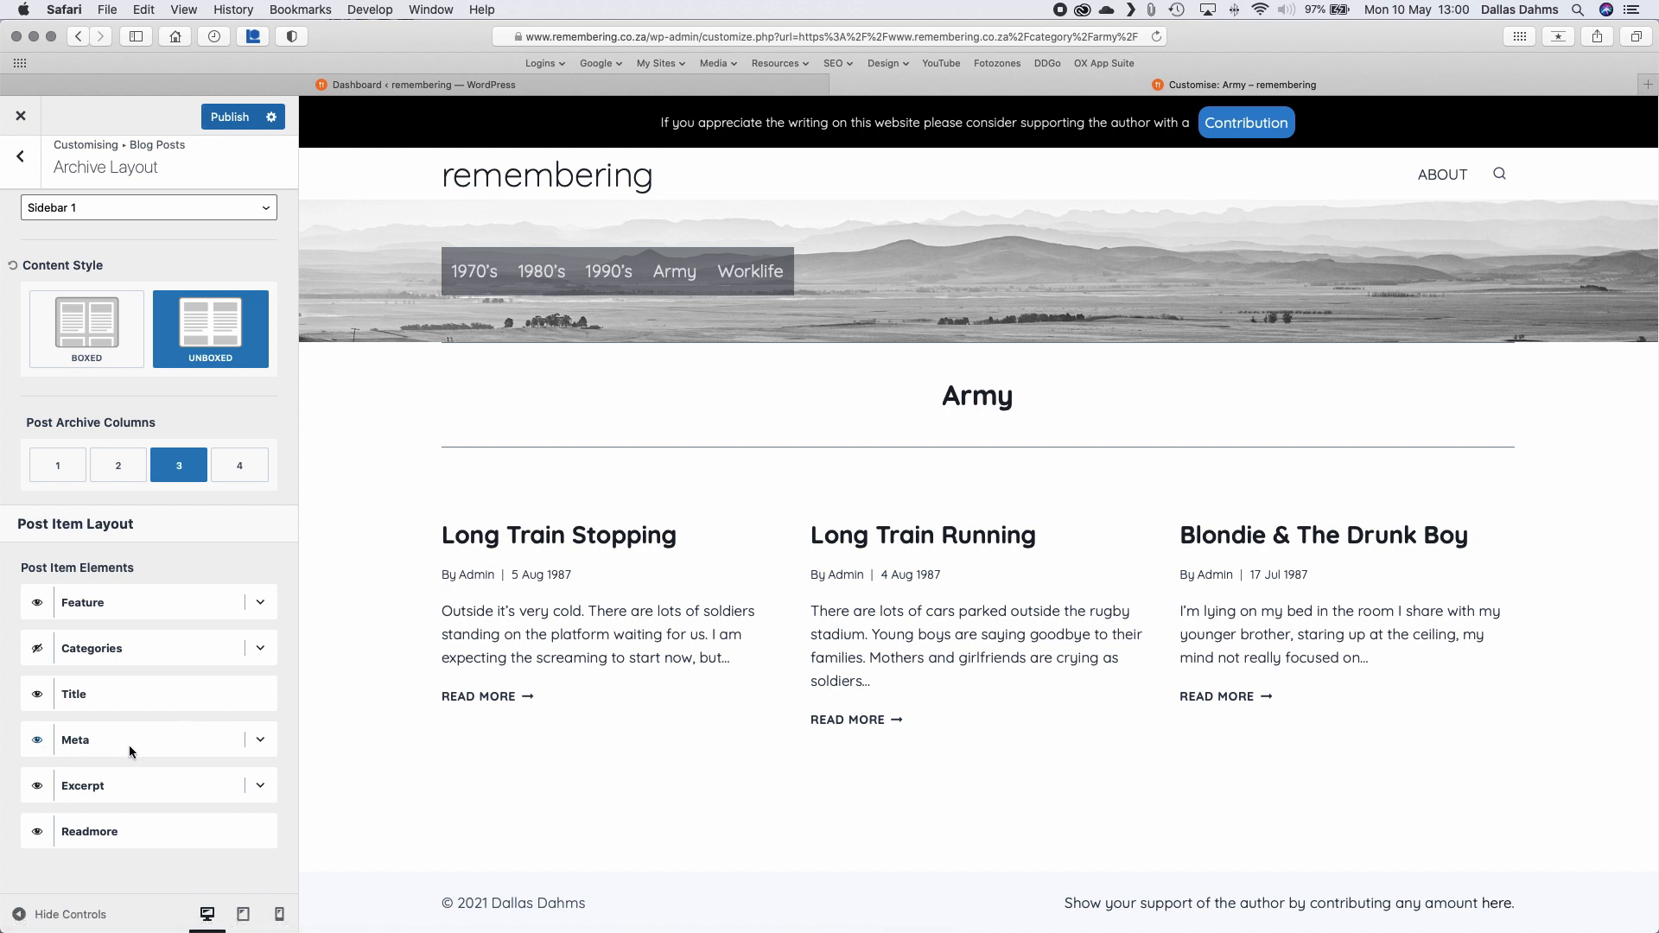
- Turn off the author in the Meta element of the archive post items, and publish the layout changes
left_click(261, 745)
scroll(207, 708, "down", 5)
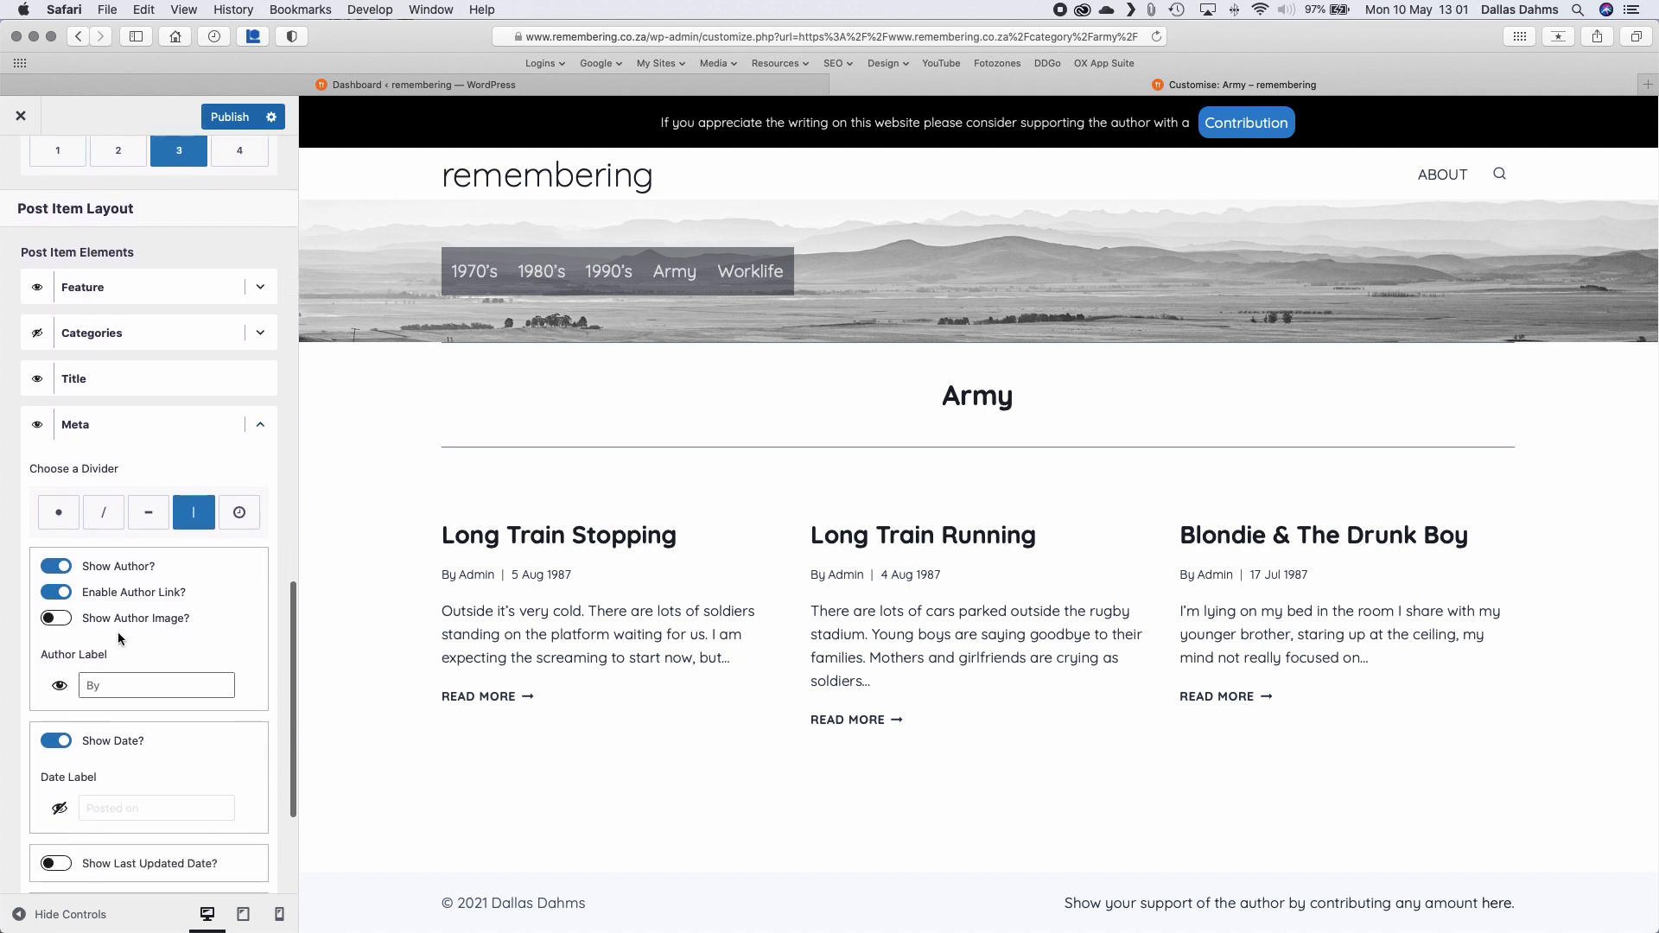
left_click(64, 571)
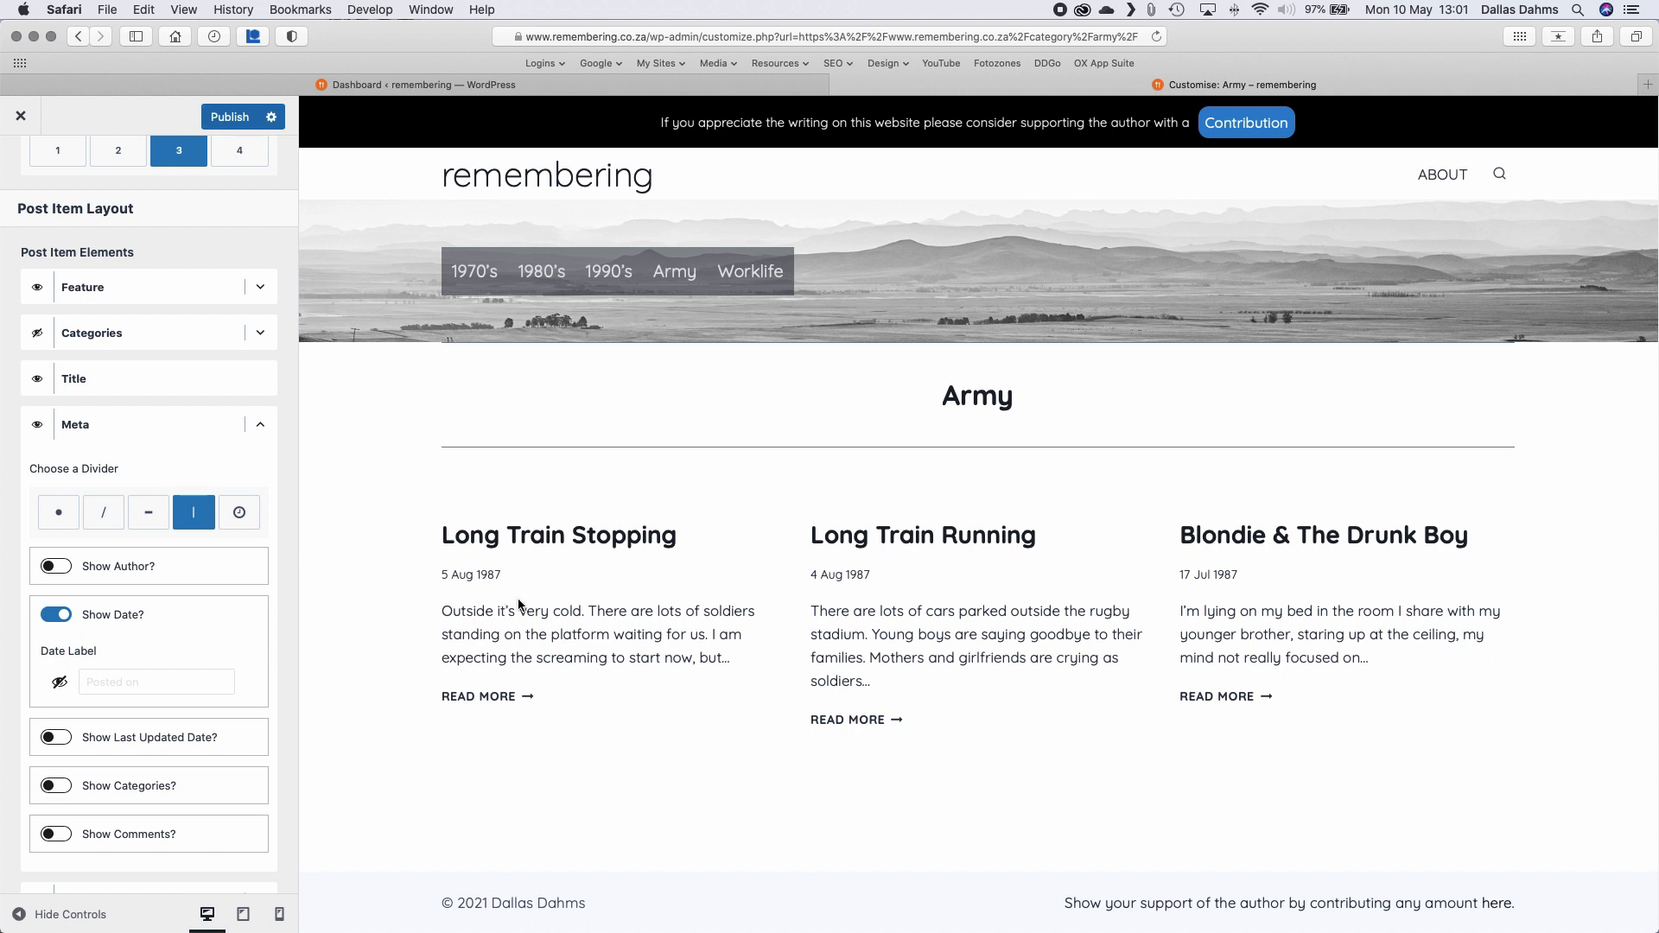
scroll(232, 681, "down", 3)
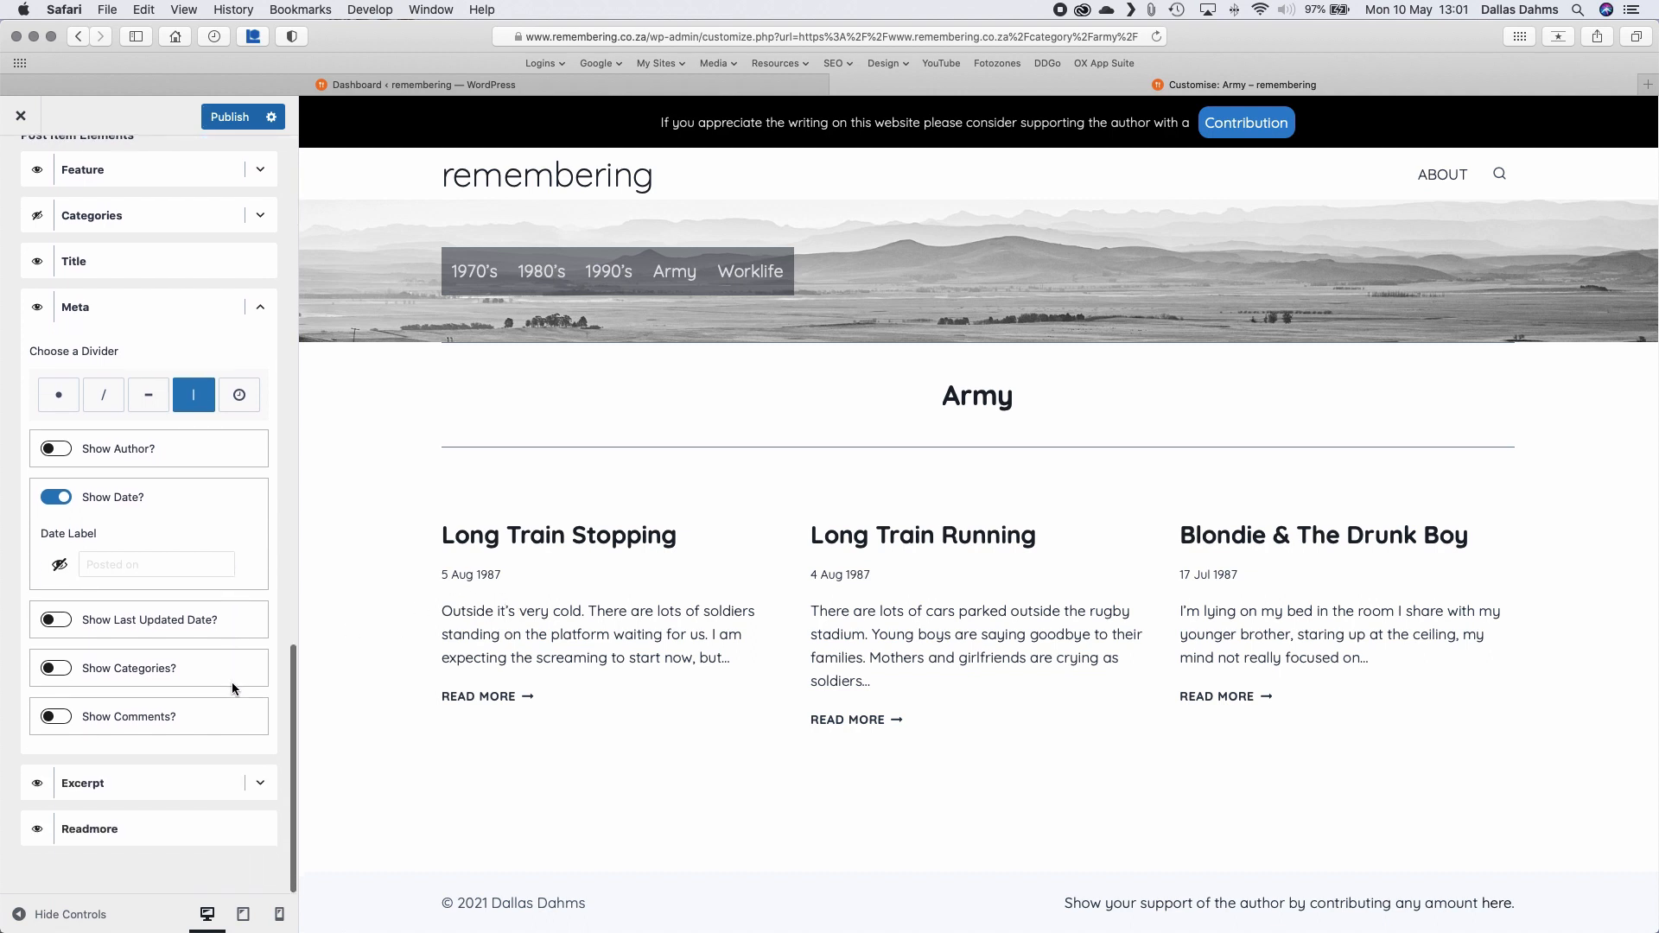
left_click(259, 788)
scroll(225, 770, "down", 3)
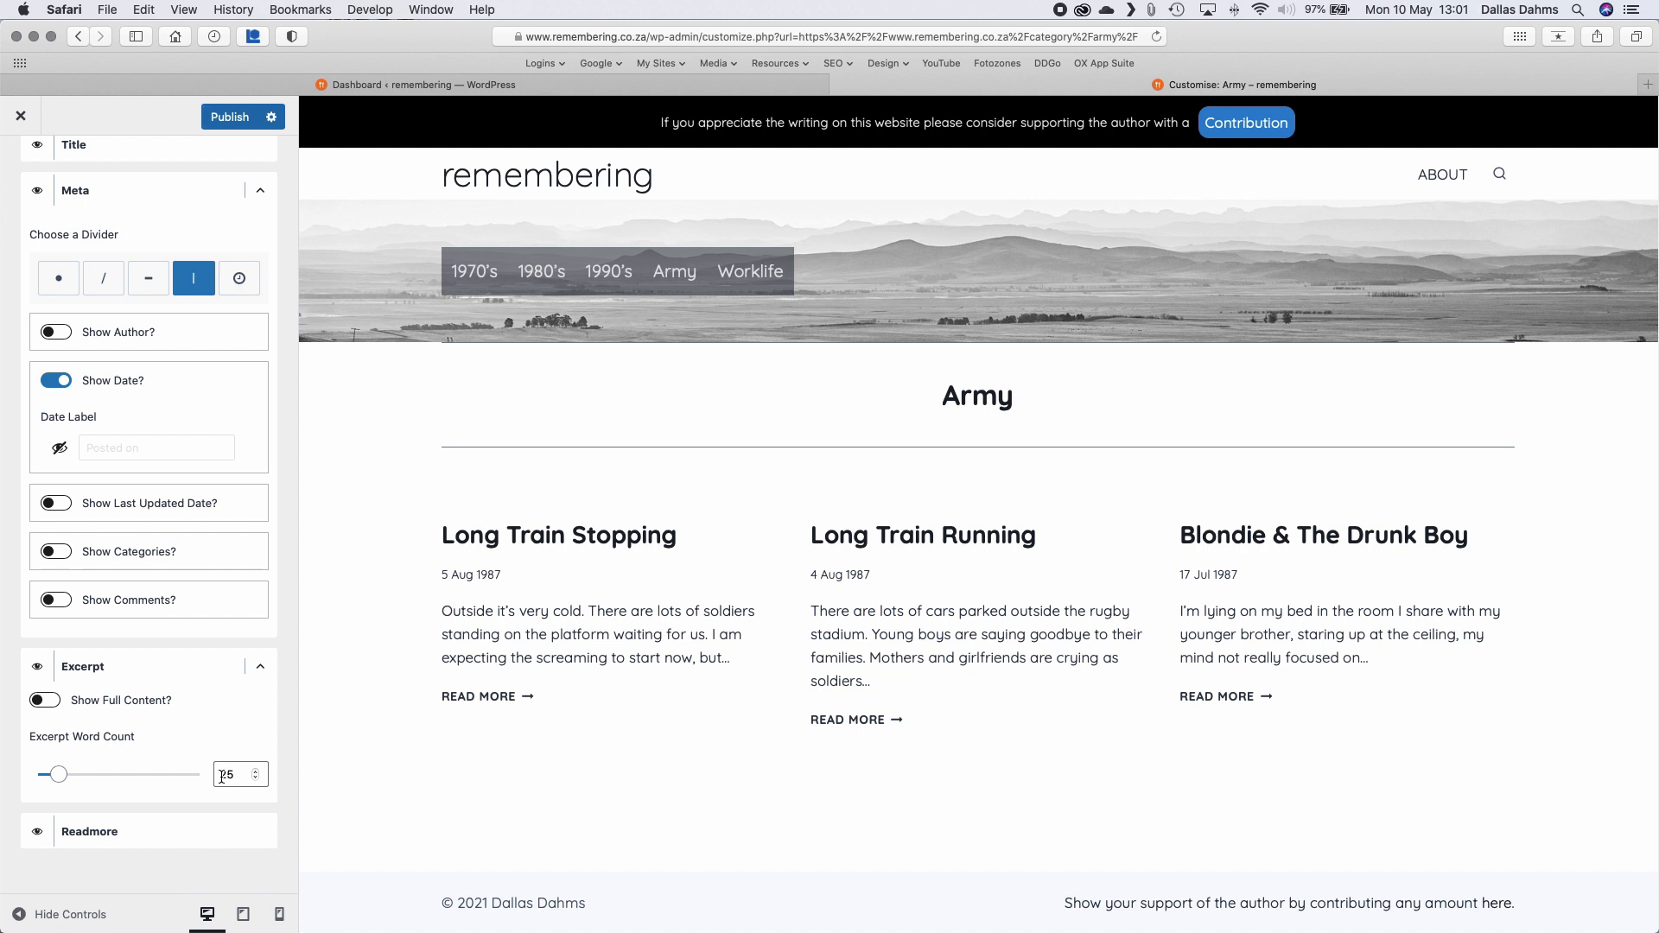
left_click(226, 116)
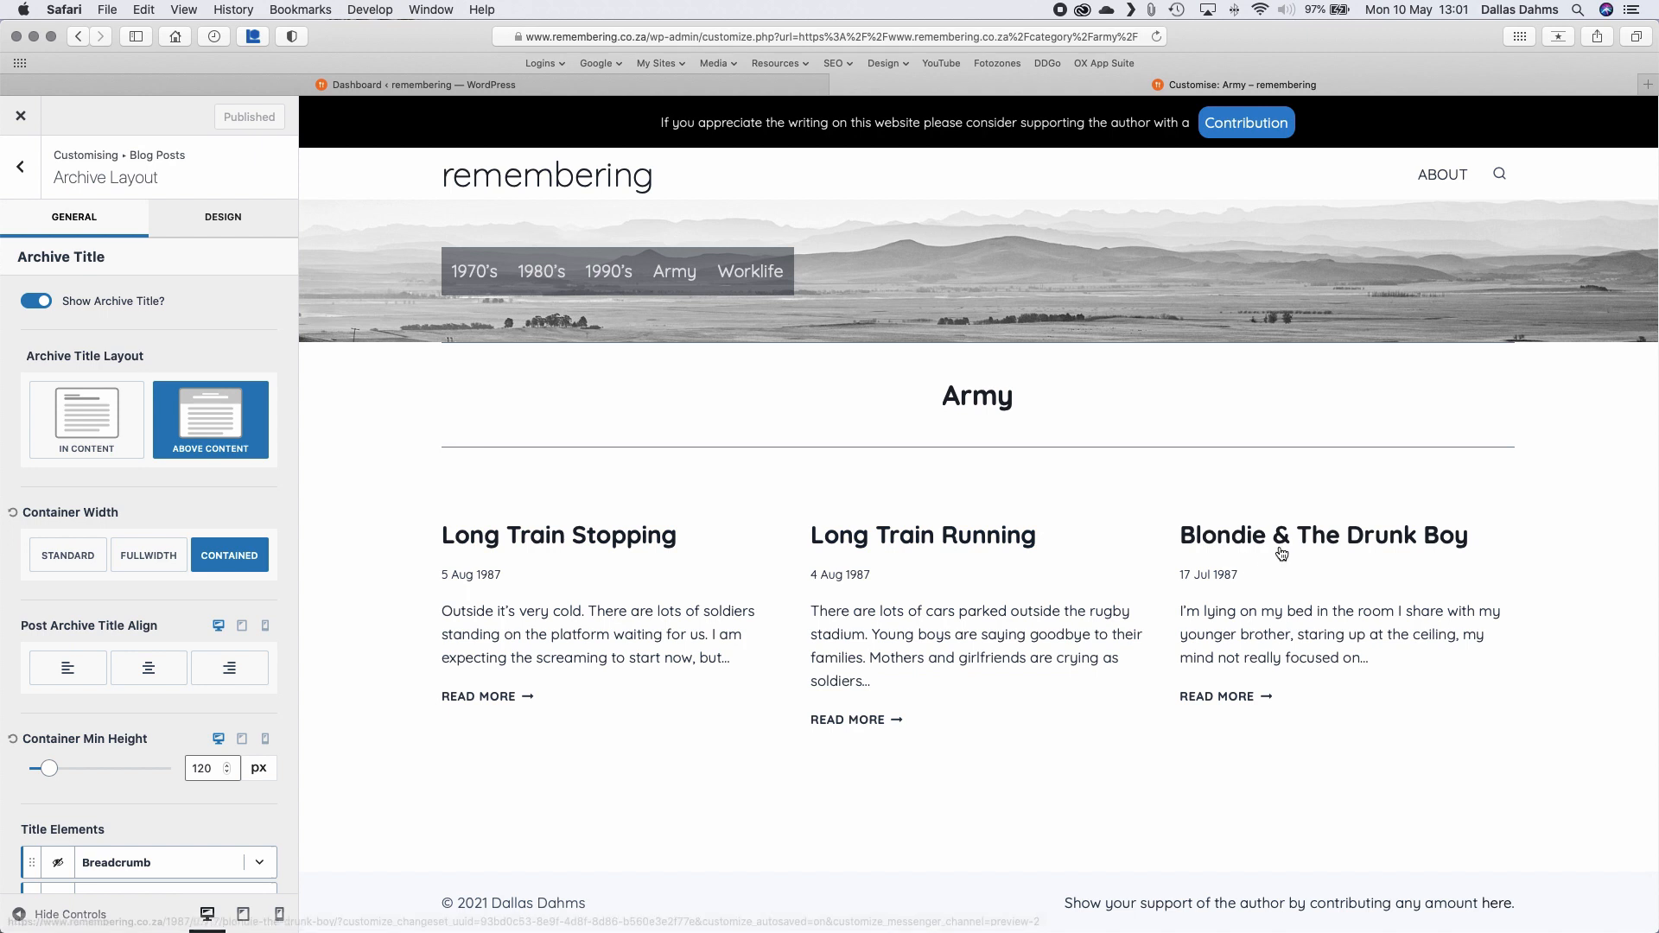
- Check whether the custom Army page follows the Archive Layout settings in the customiser preview, and close the customiser
left_click(682, 274)
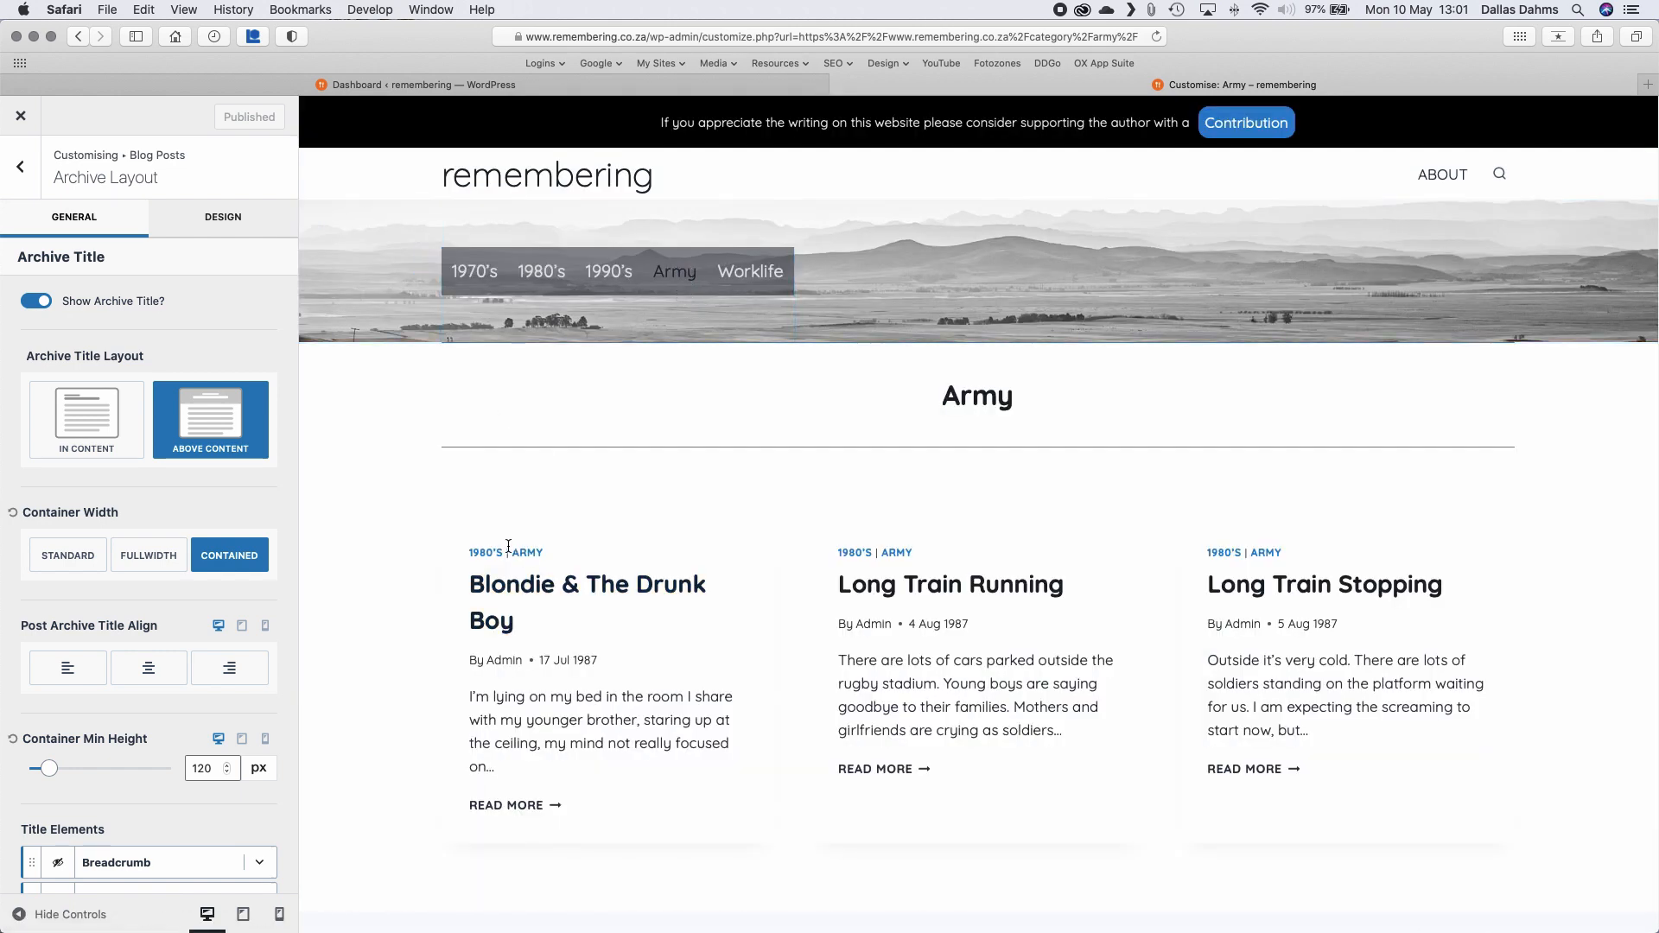
left_click(20, 169)
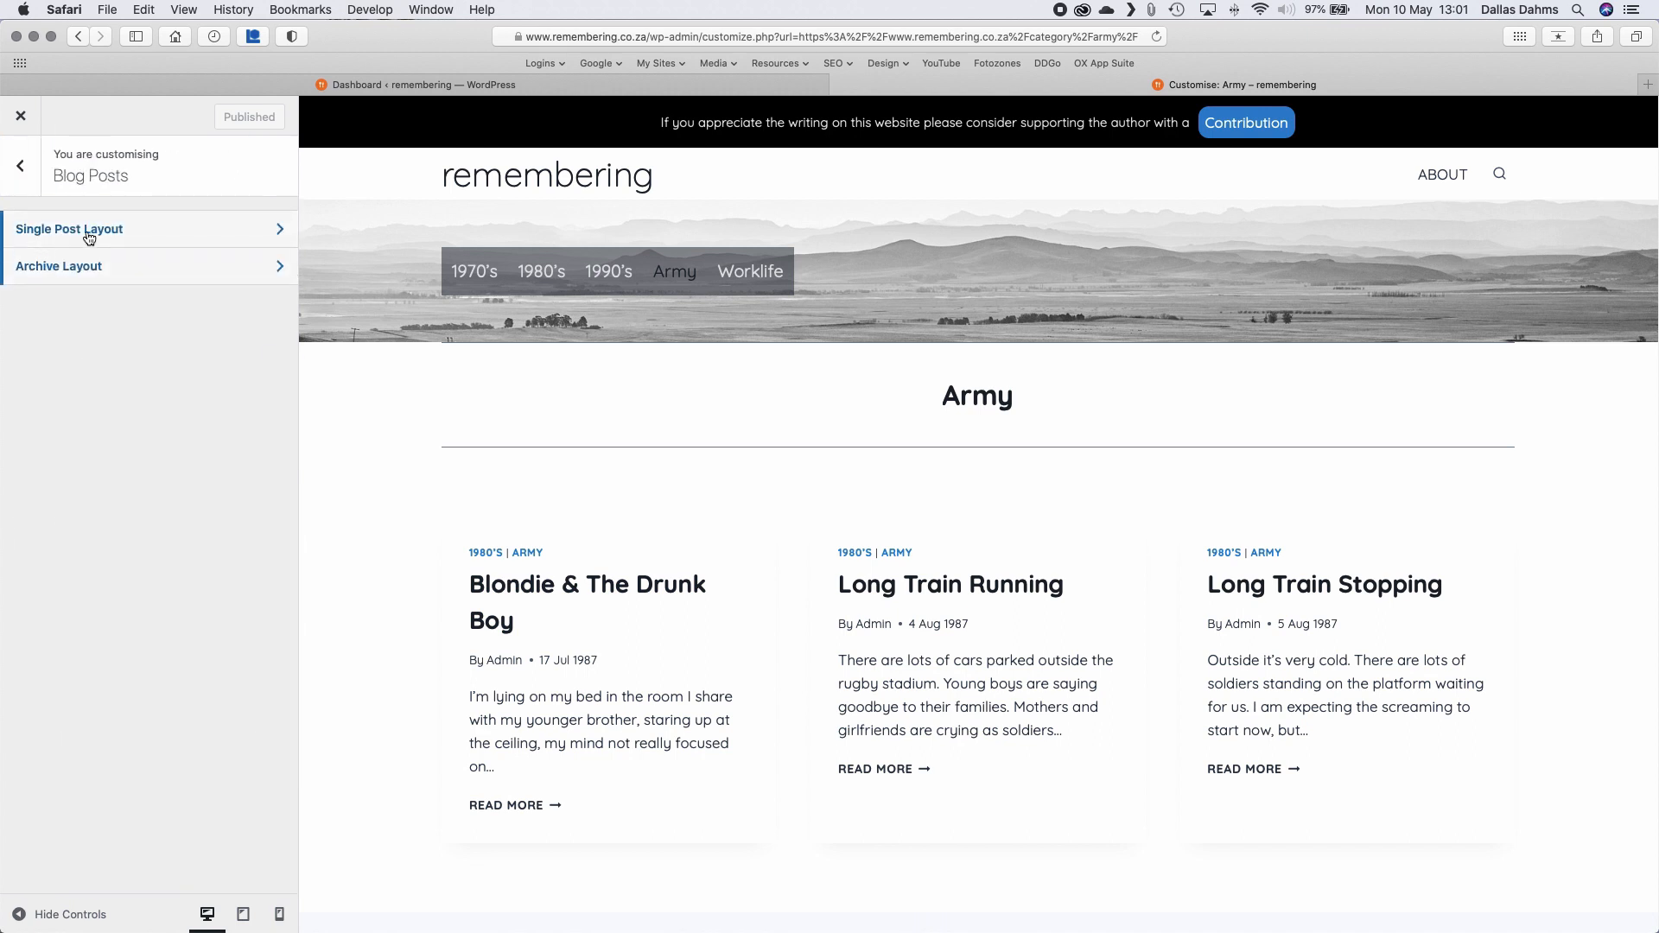
left_click(111, 274)
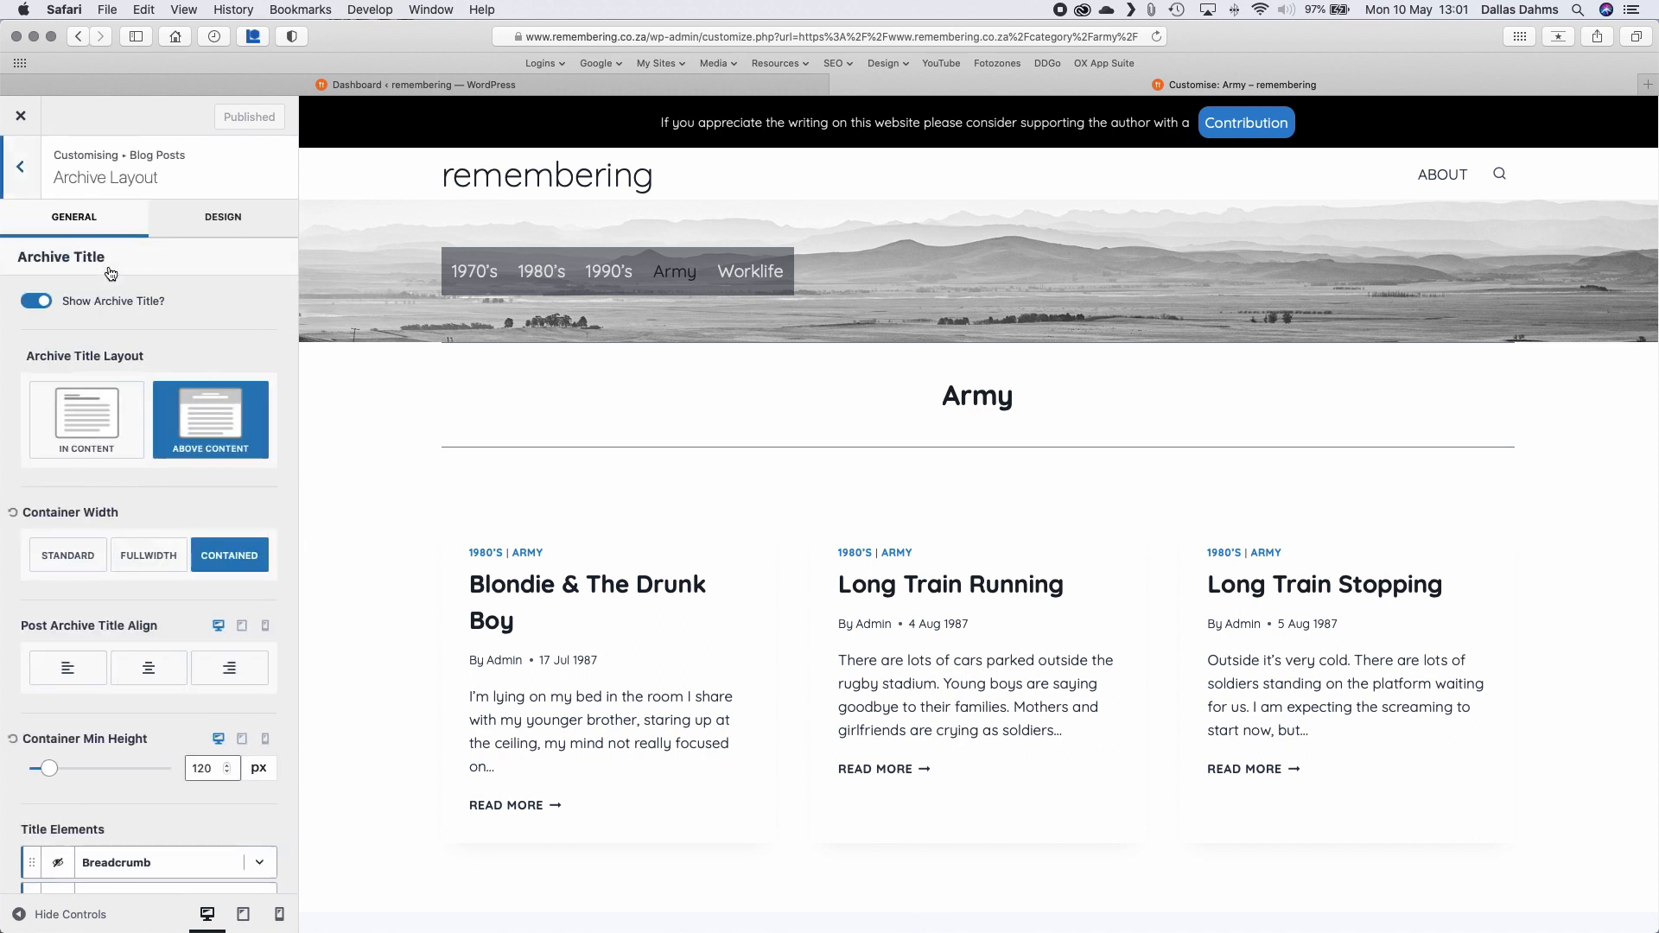
left_click(24, 183)
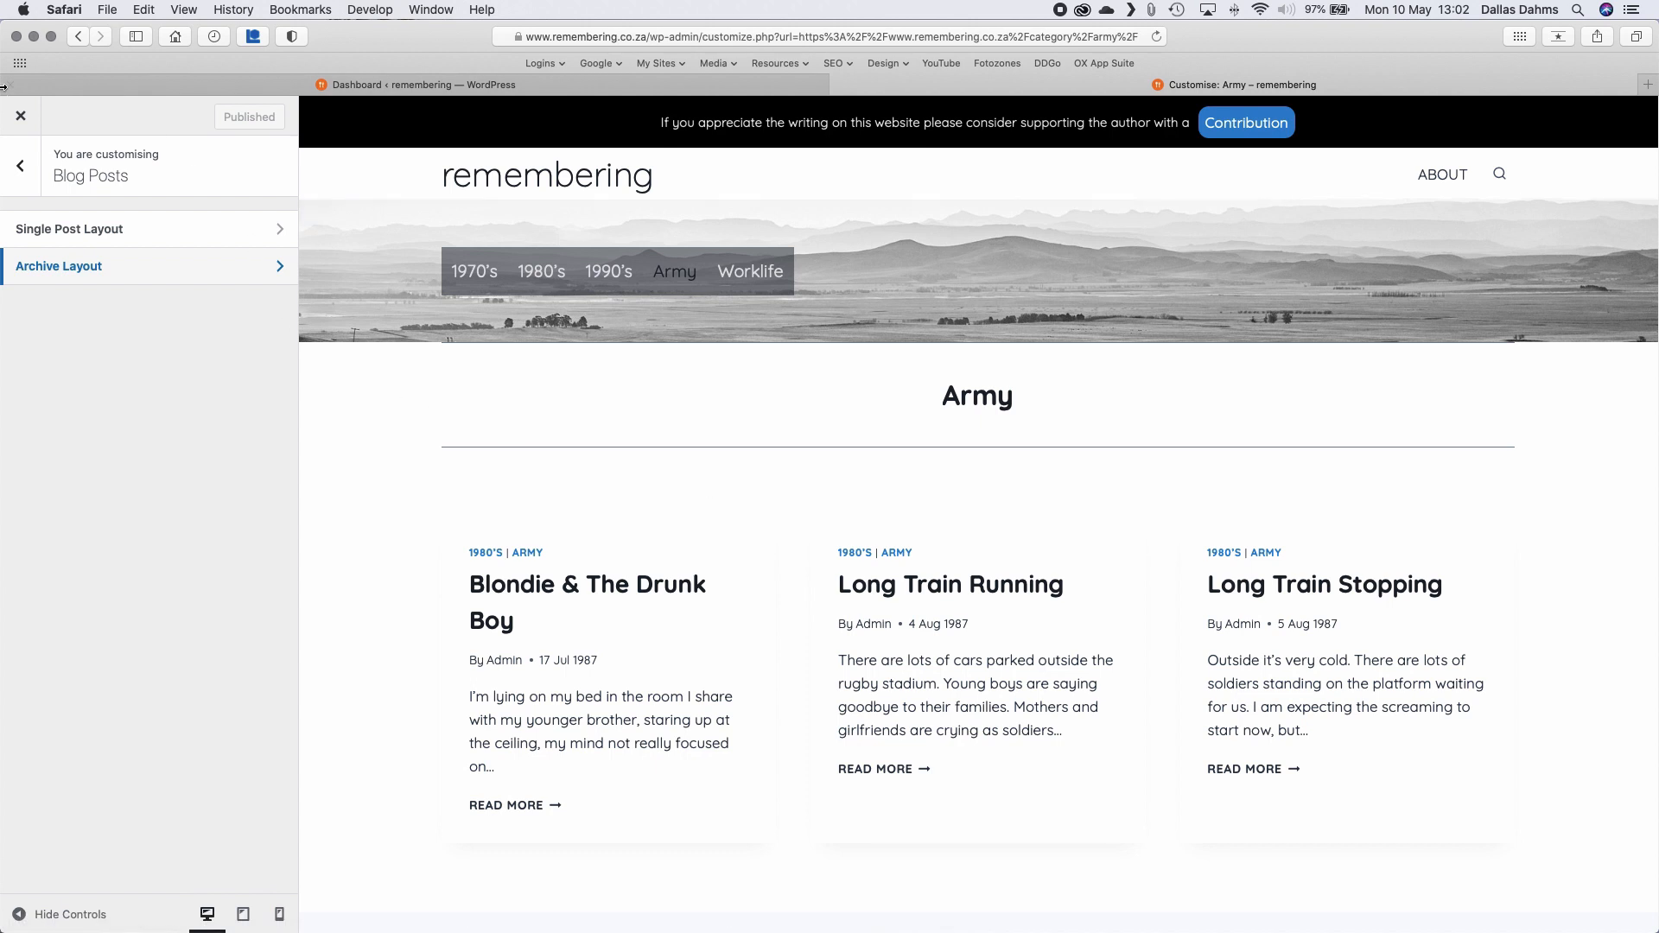
left_click(17, 119)
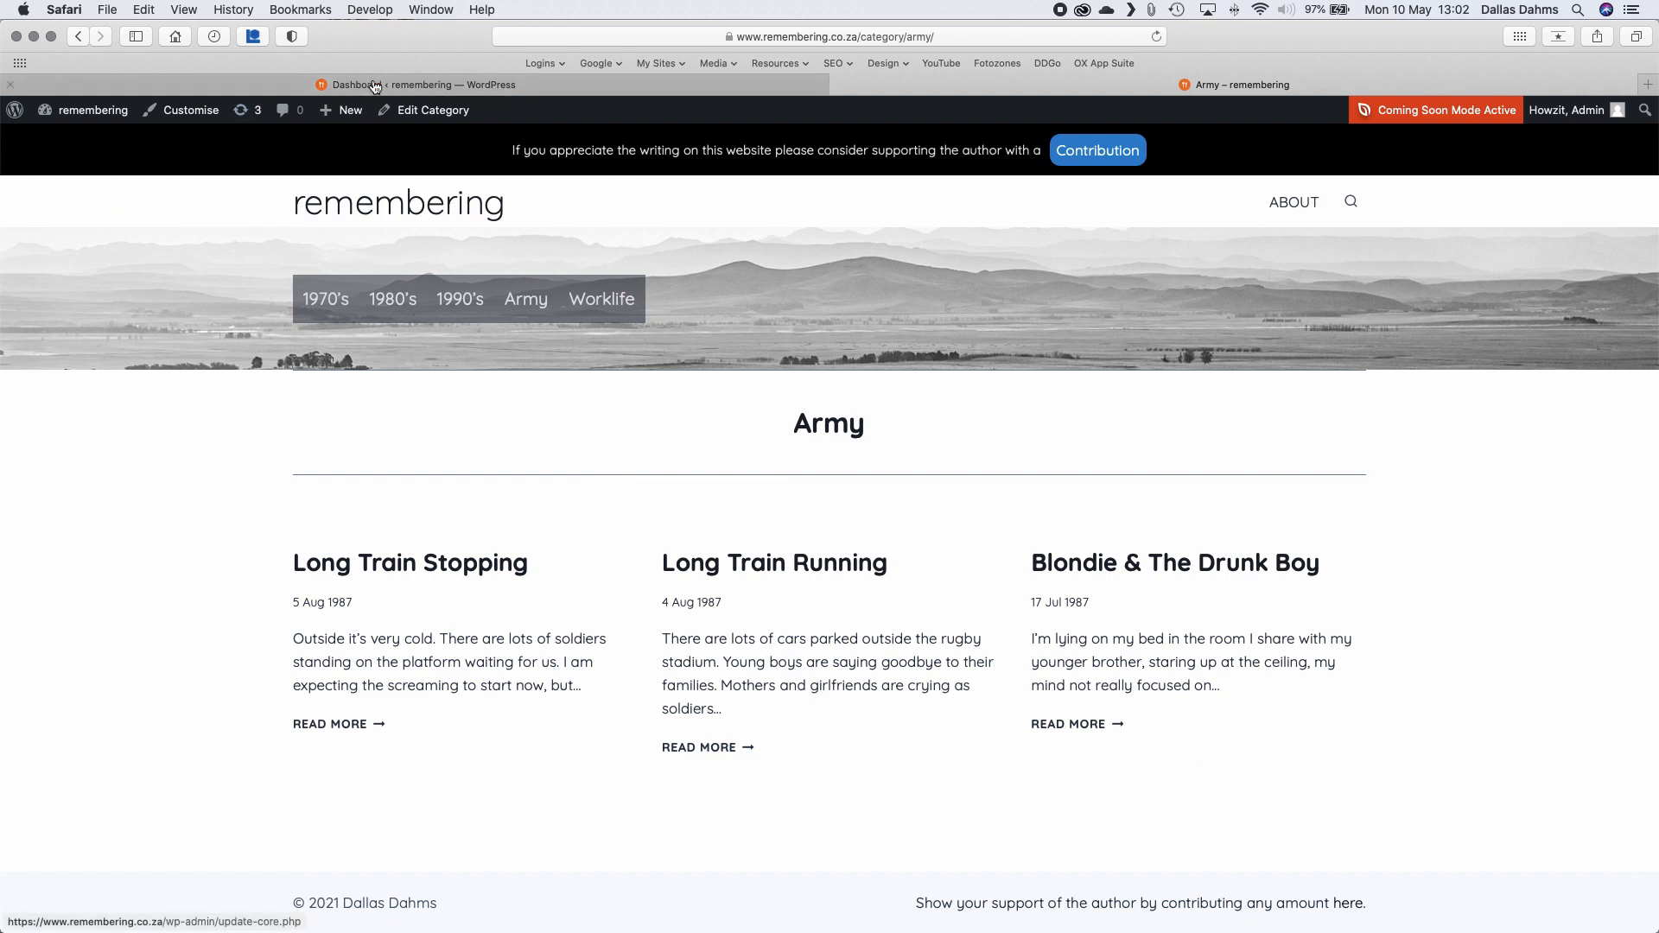
- Open the custom Army page from the site navigation and load it in the page editor
left_click(426, 111)
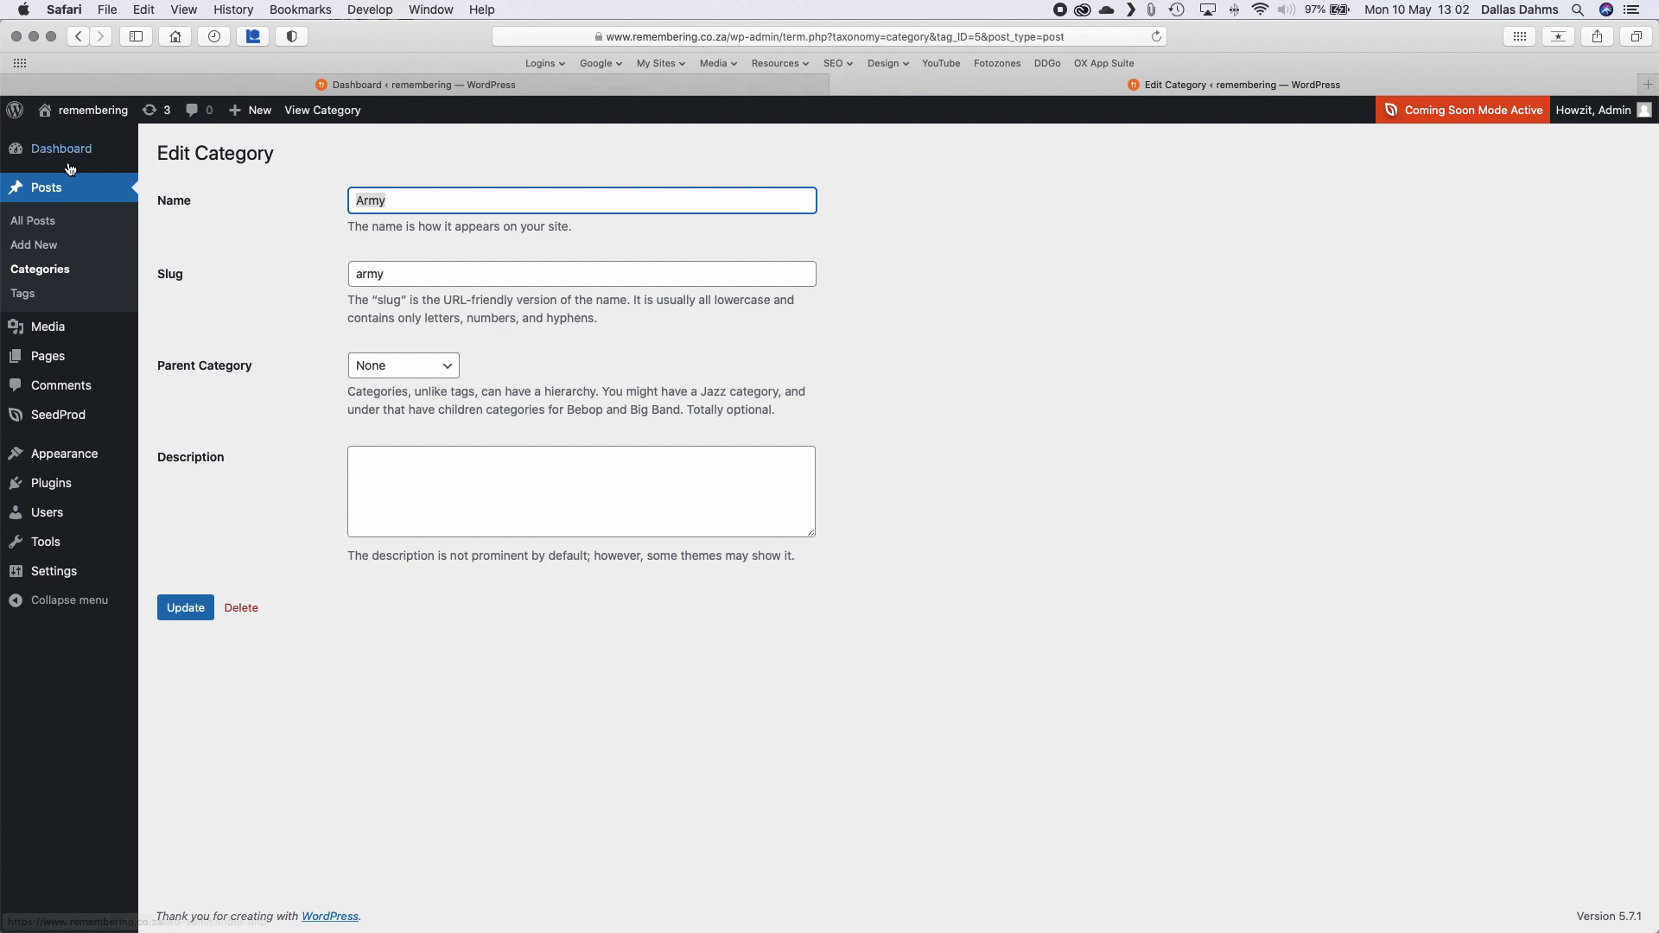
scroll(254, 223, "left", 5)
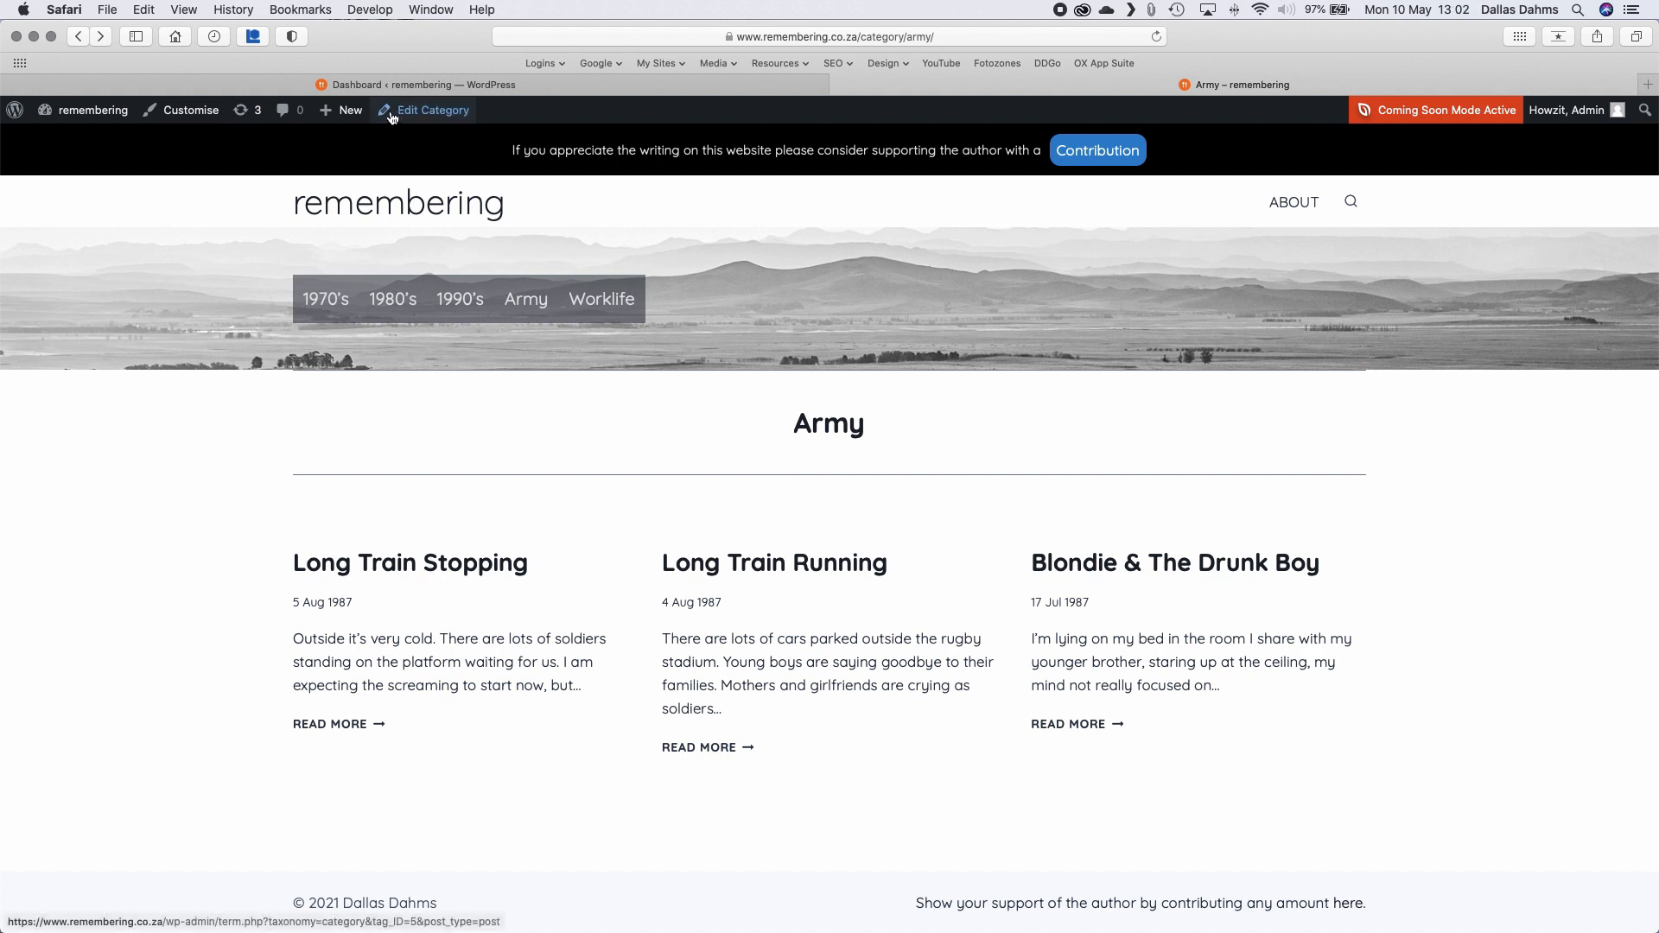
left_click(518, 302)
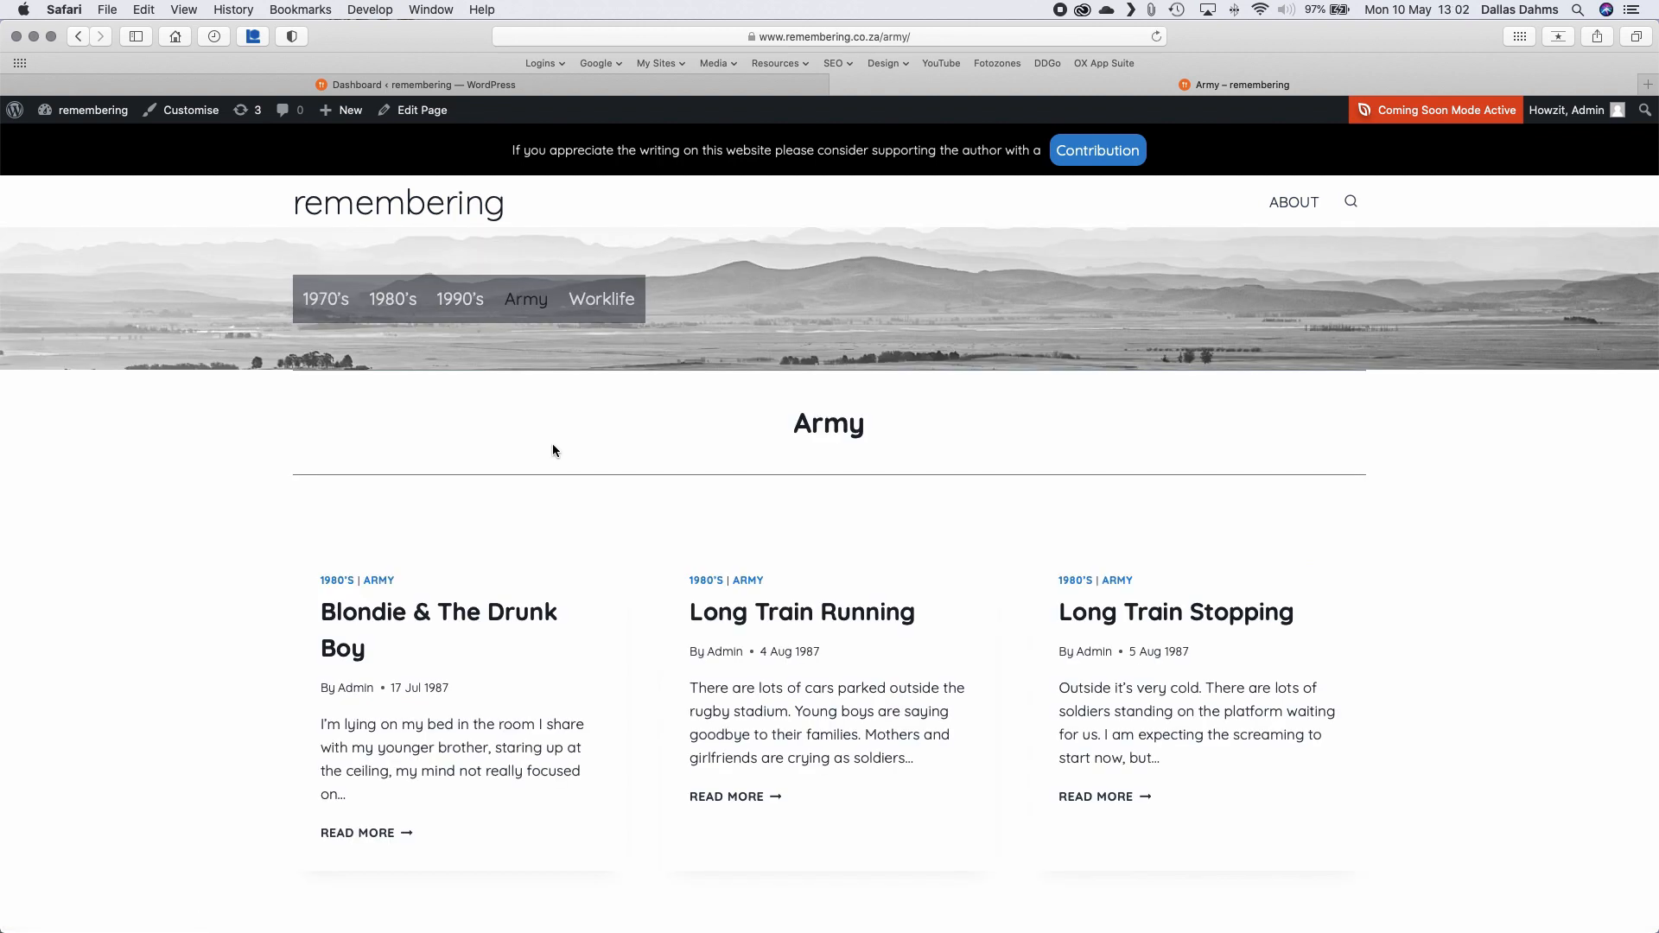
left_click(423, 111)
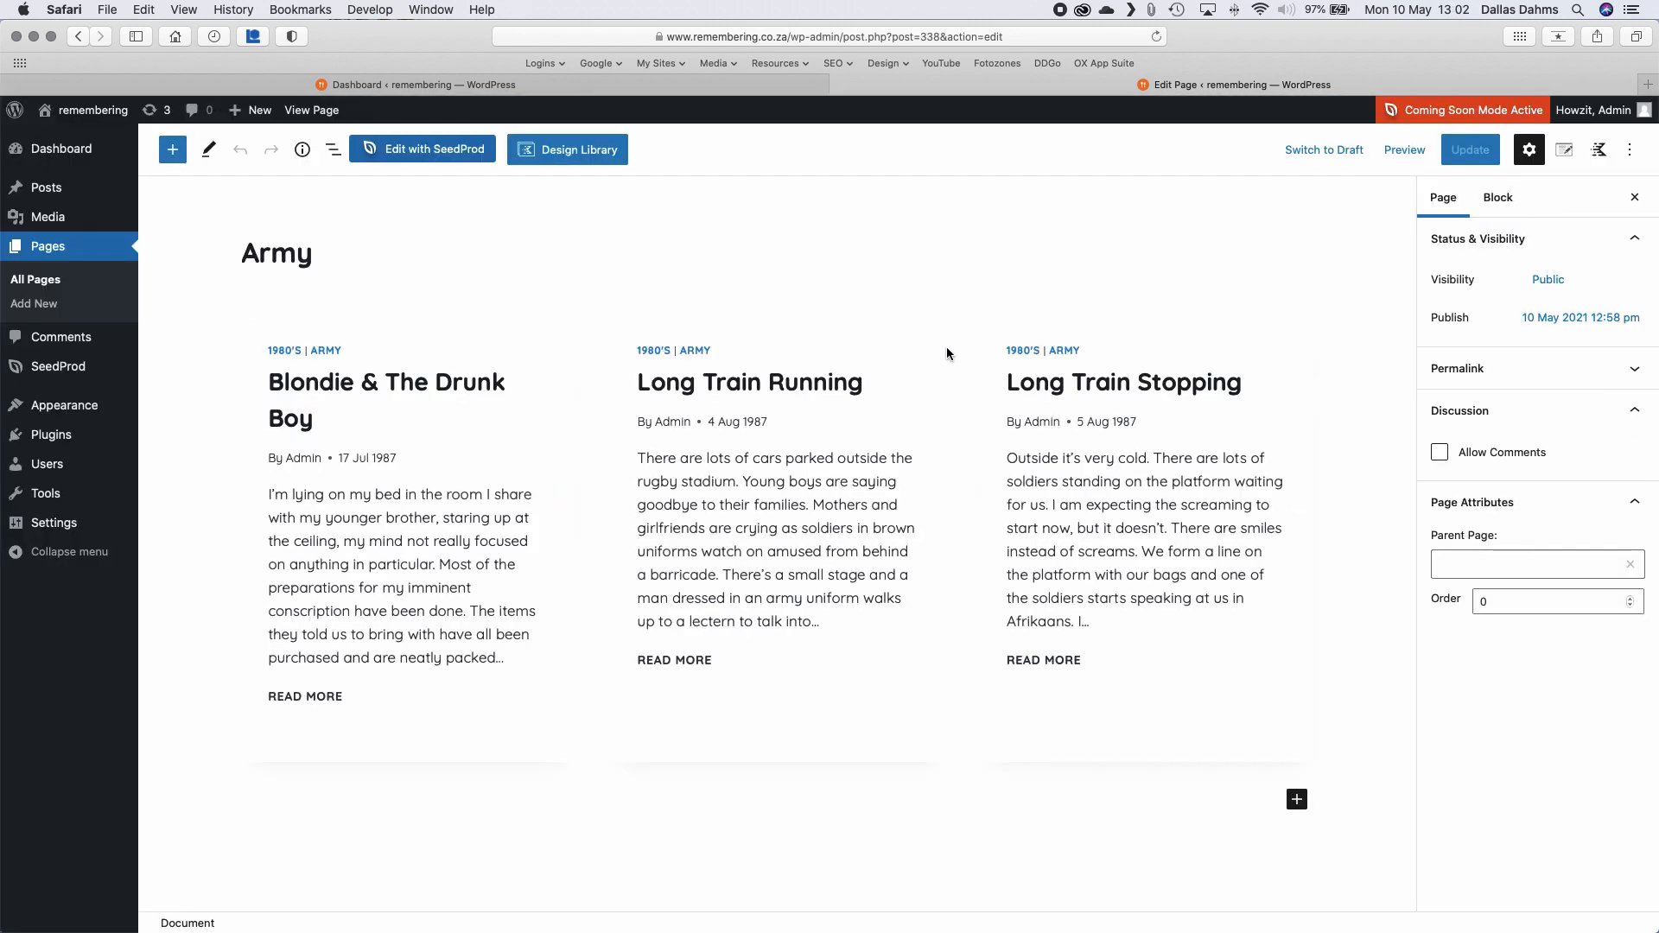
- Disable the category above the titles in the Army page's Posts block
left_click(845, 330)
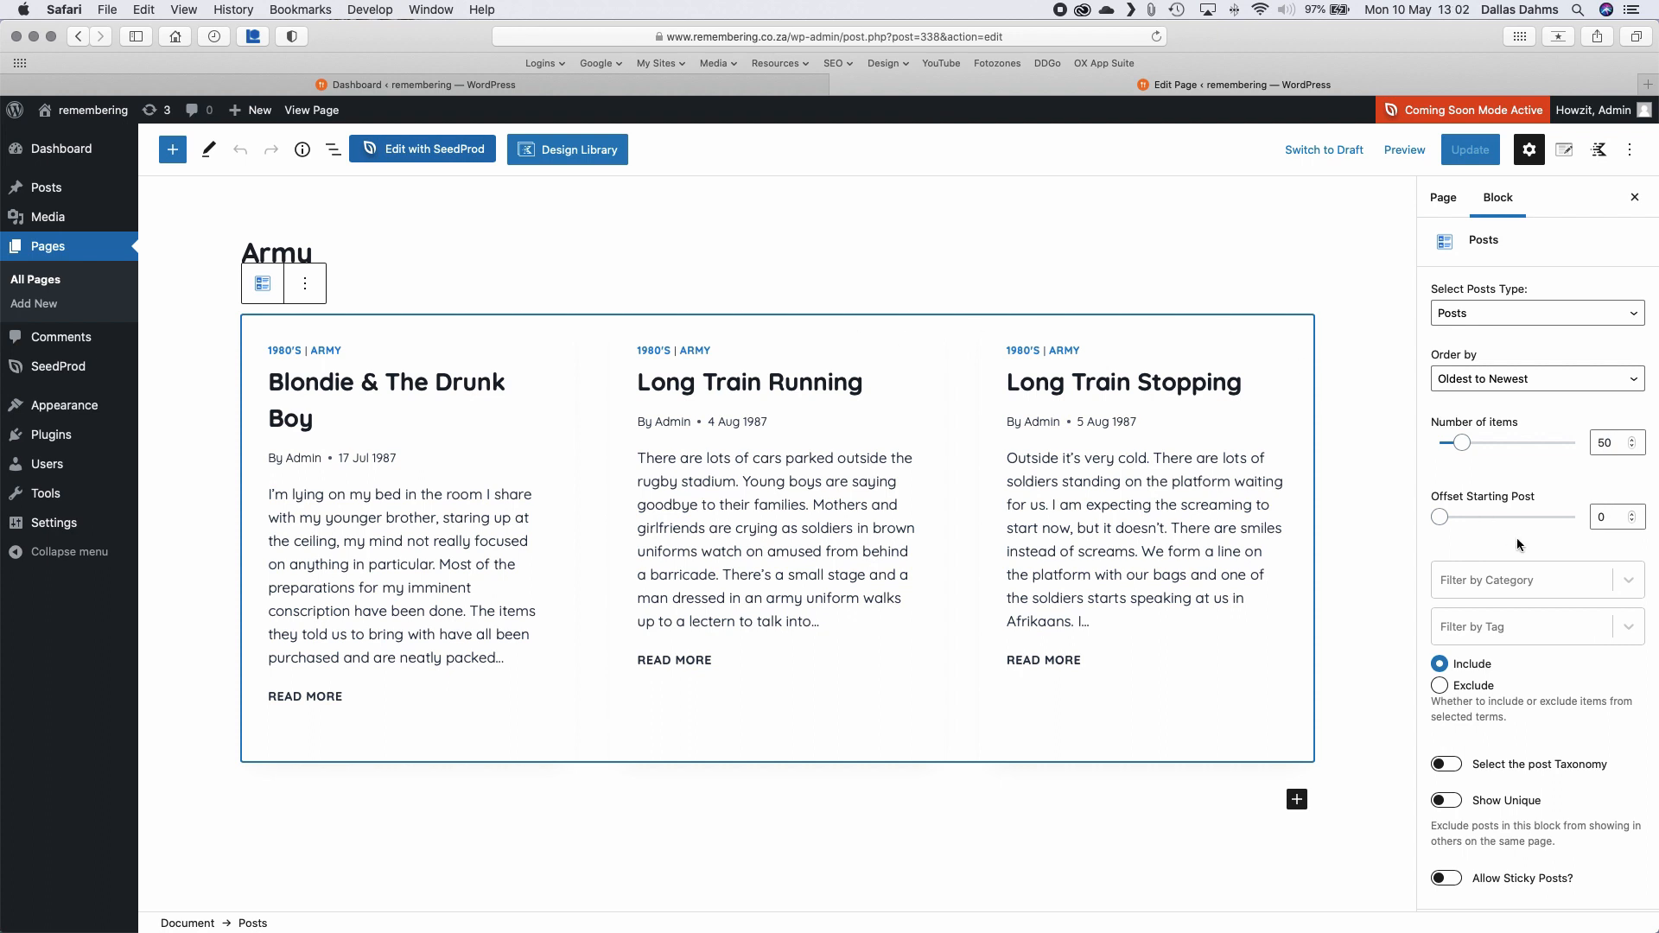
scroll(1519, 542, "down", 5)
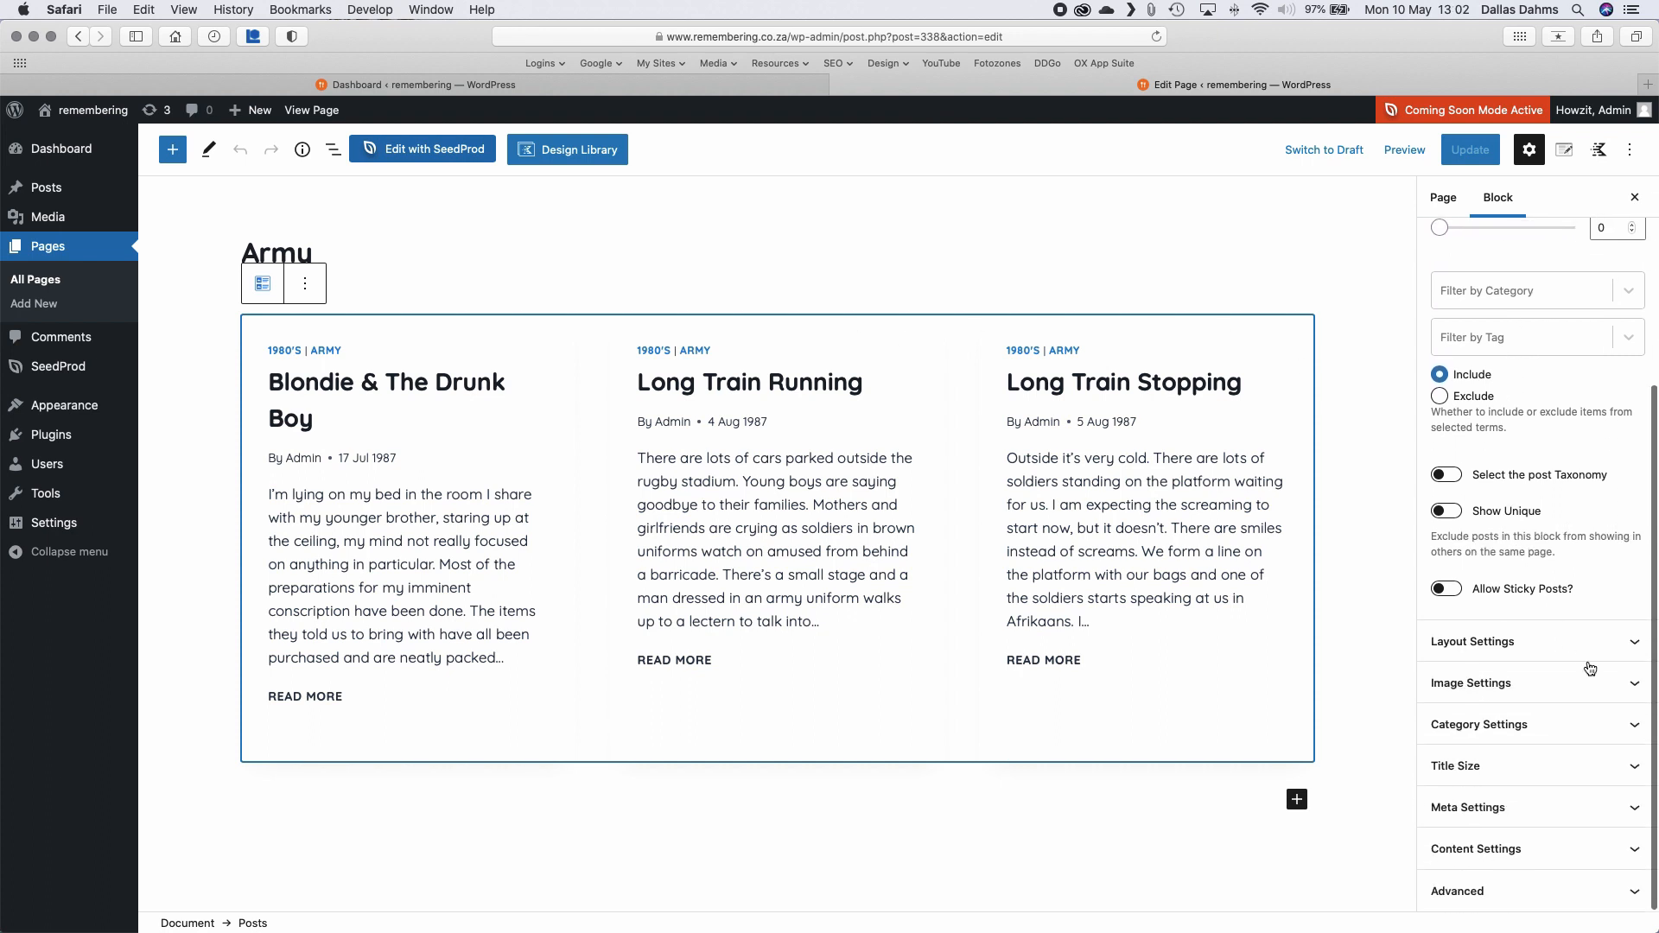
left_click(1617, 726)
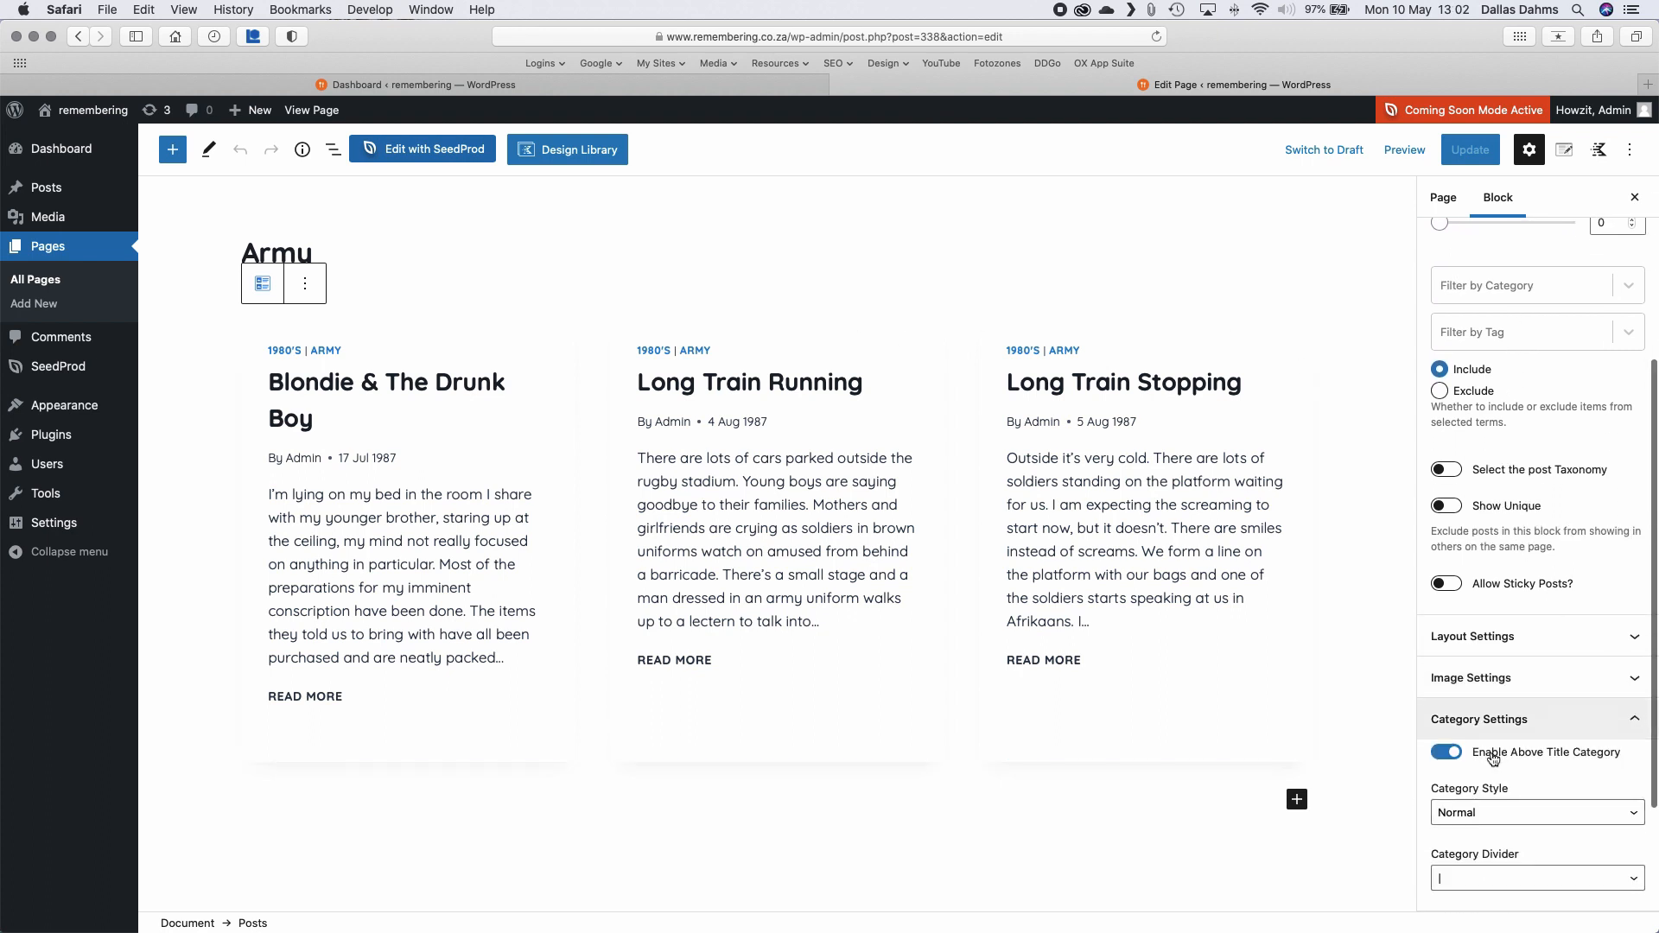
left_click(1447, 753)
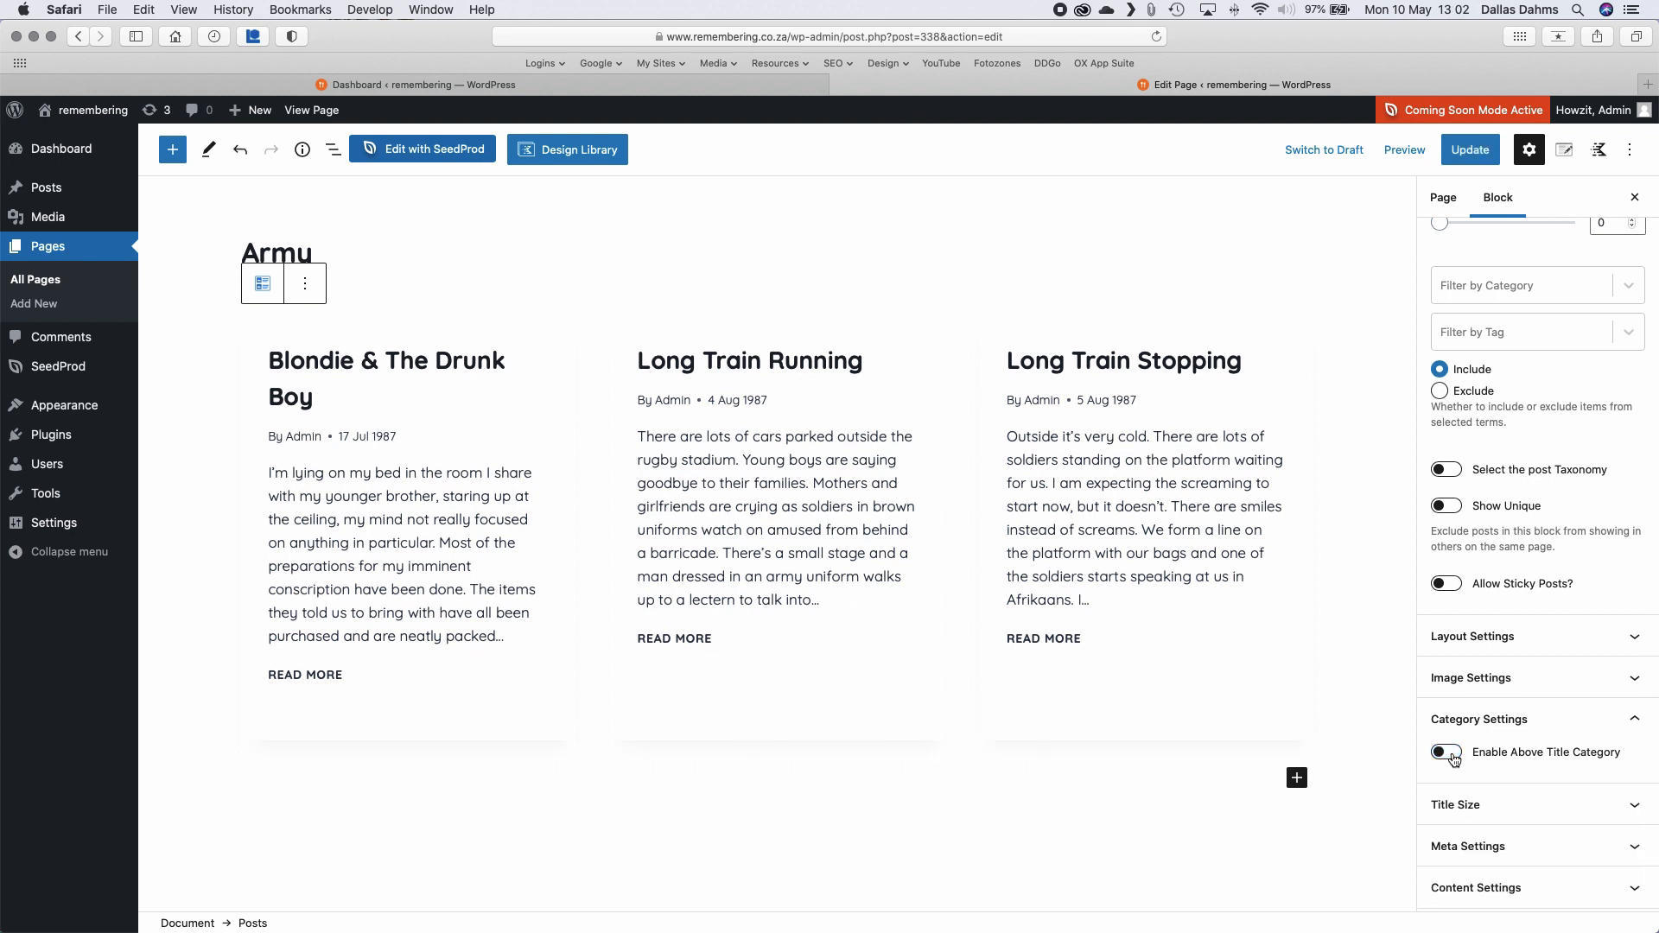
- Disable the author label and the author in the Posts block's meta settings, and update the Army page
scroll(1532, 753, "down", 1)
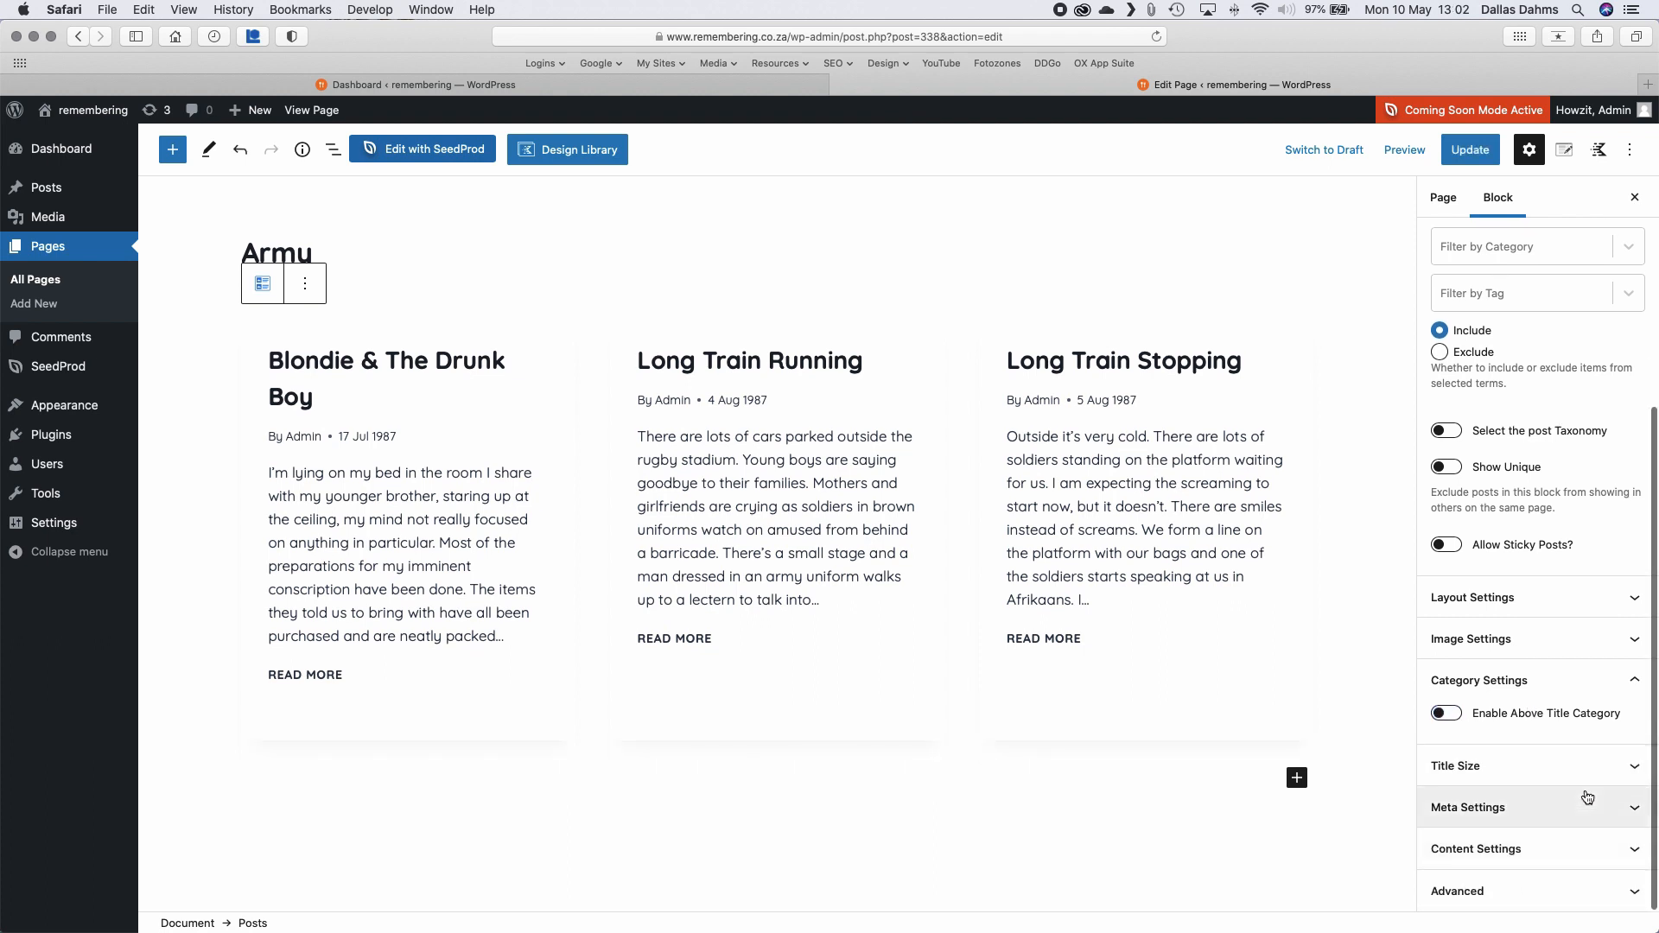
left_click(1633, 812)
scroll(1631, 816, "down", 2)
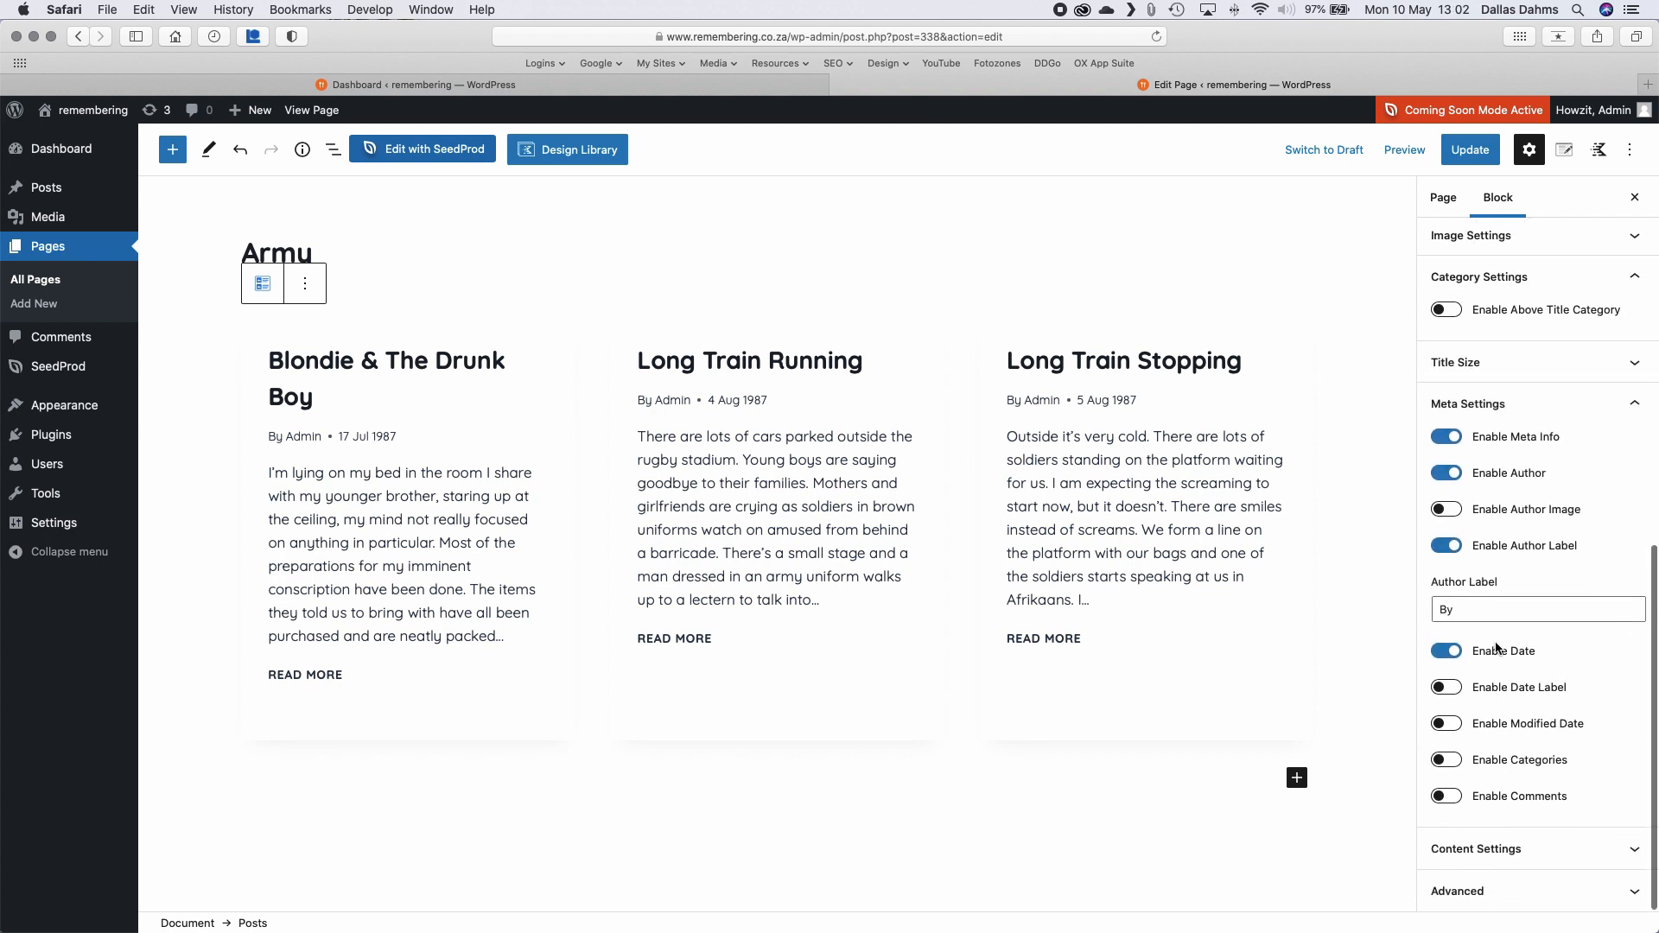
left_click(1455, 546)
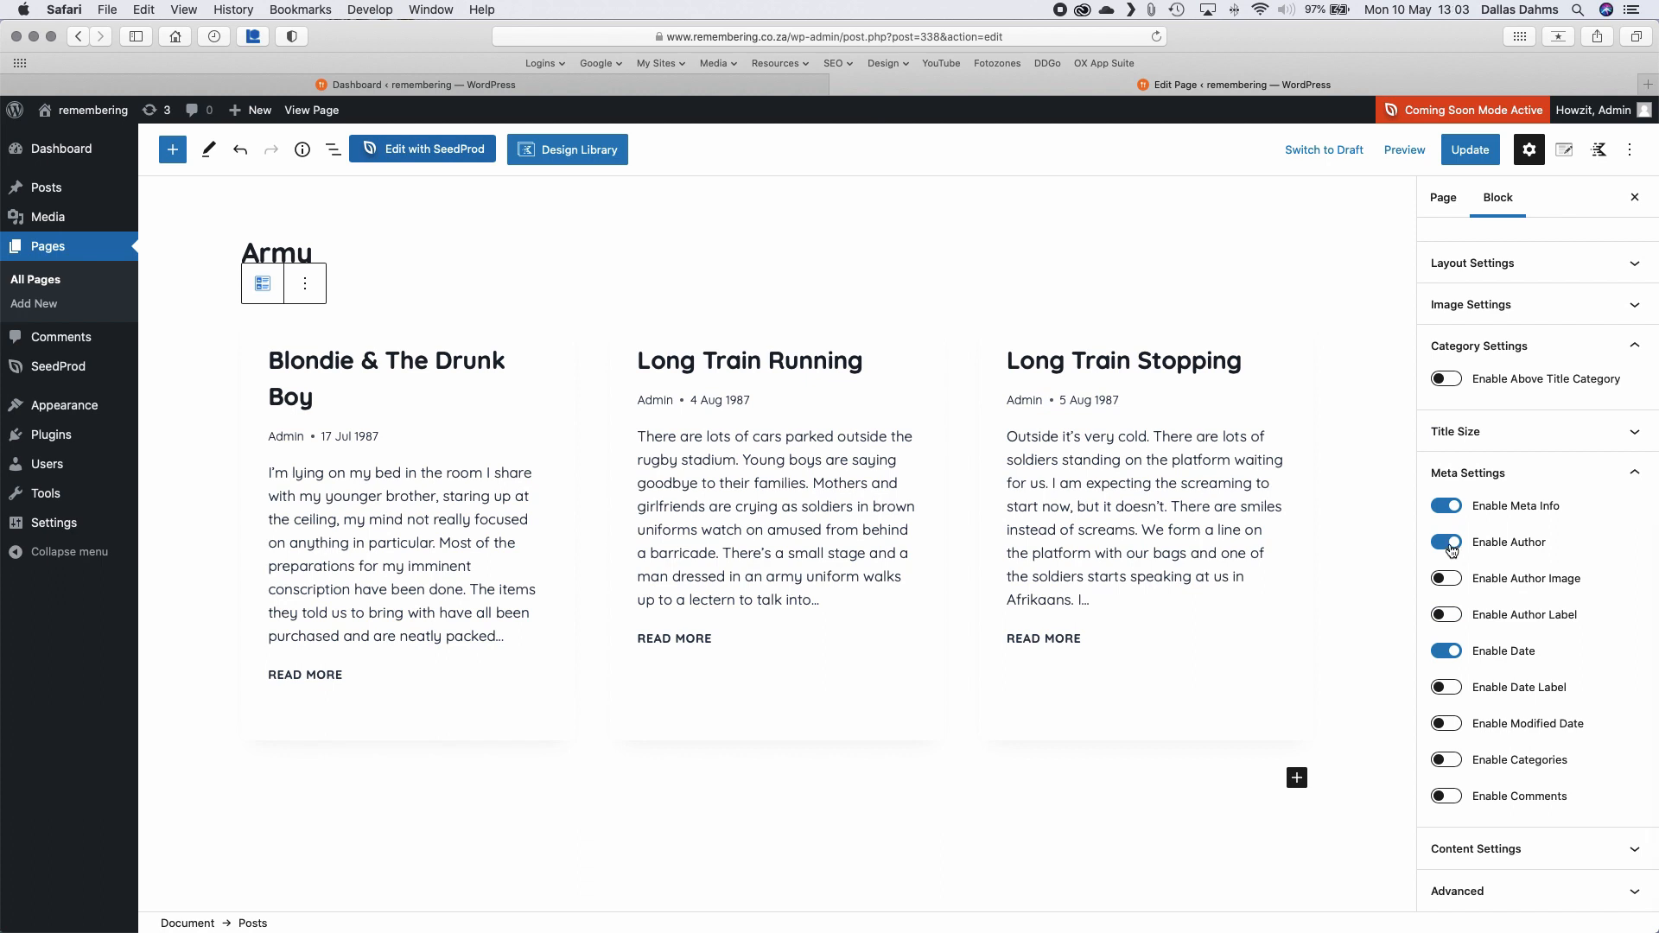
left_click(1450, 545)
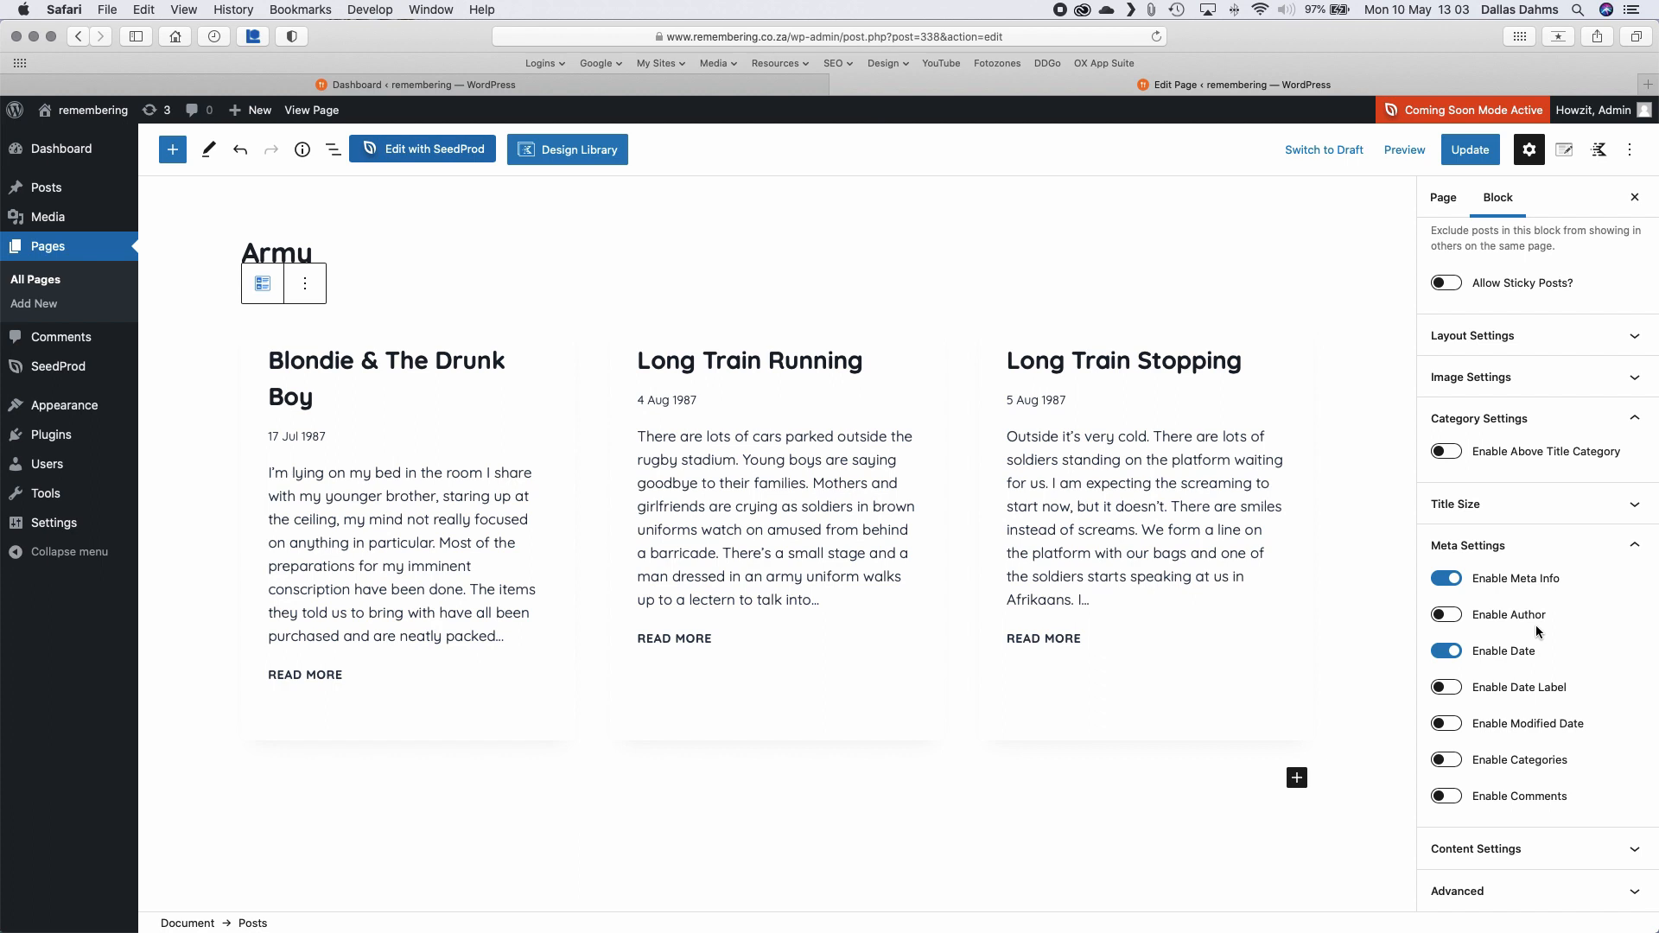
left_click(1471, 152)
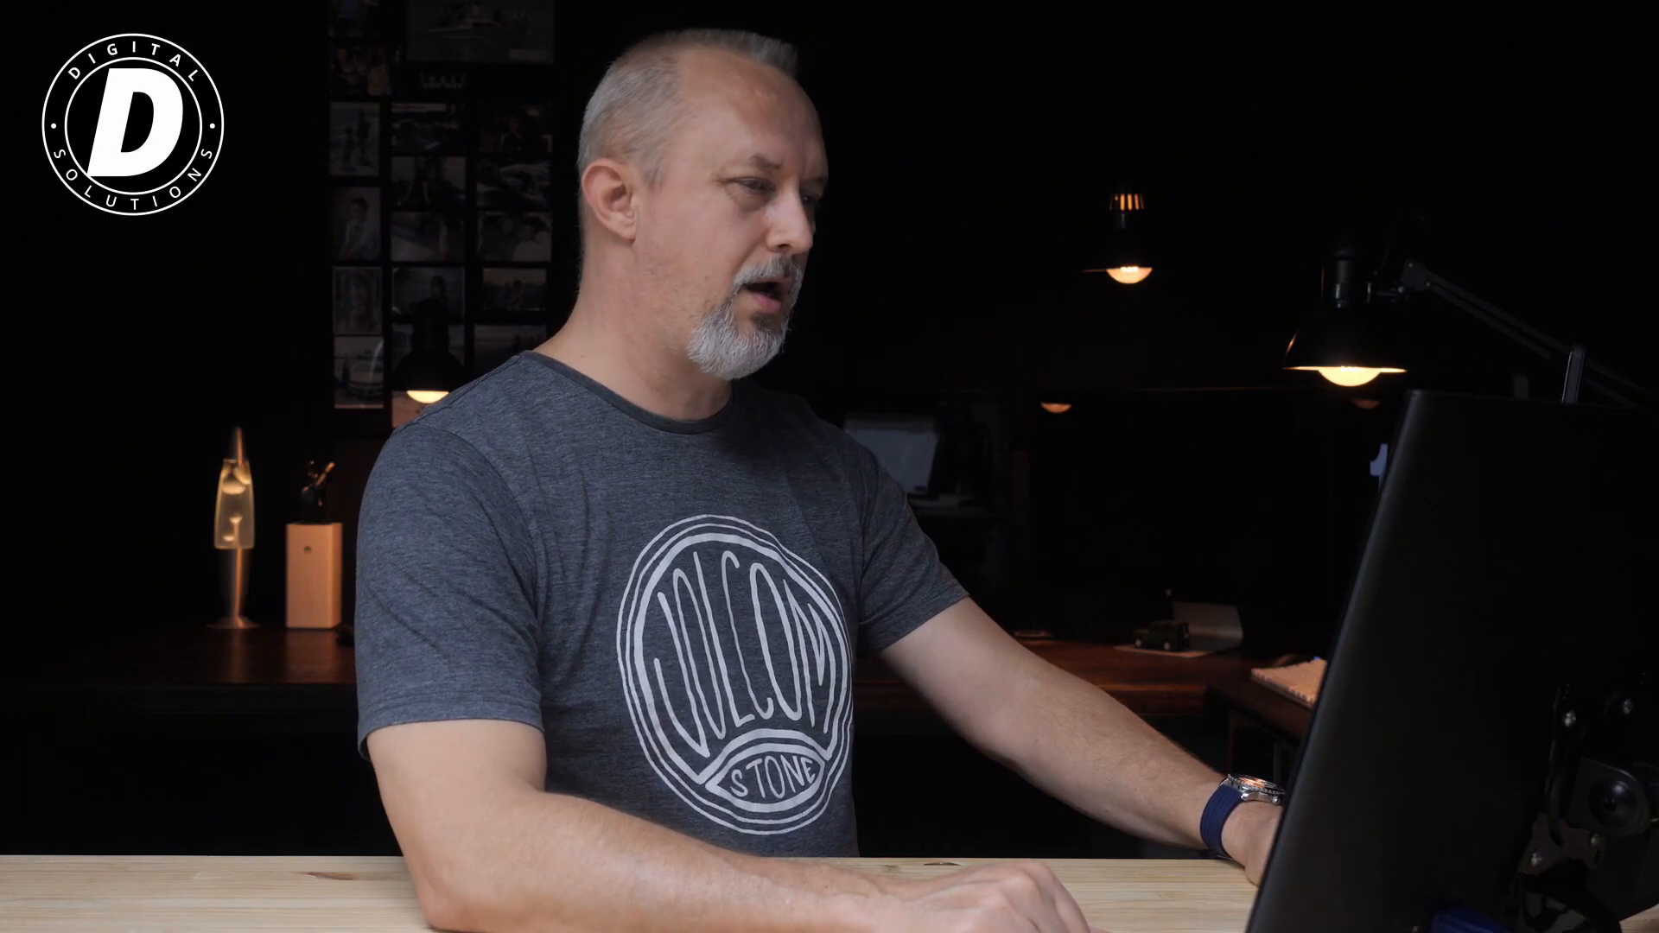